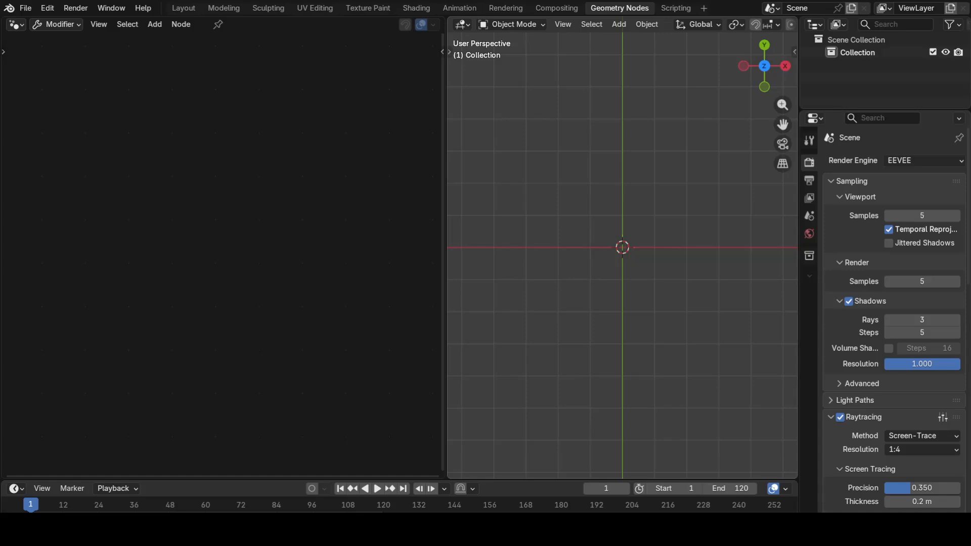
Add a Bézier curve to the scene and enter Edit Mode on it.
key("shift+a")
mouse_move(617, 286)
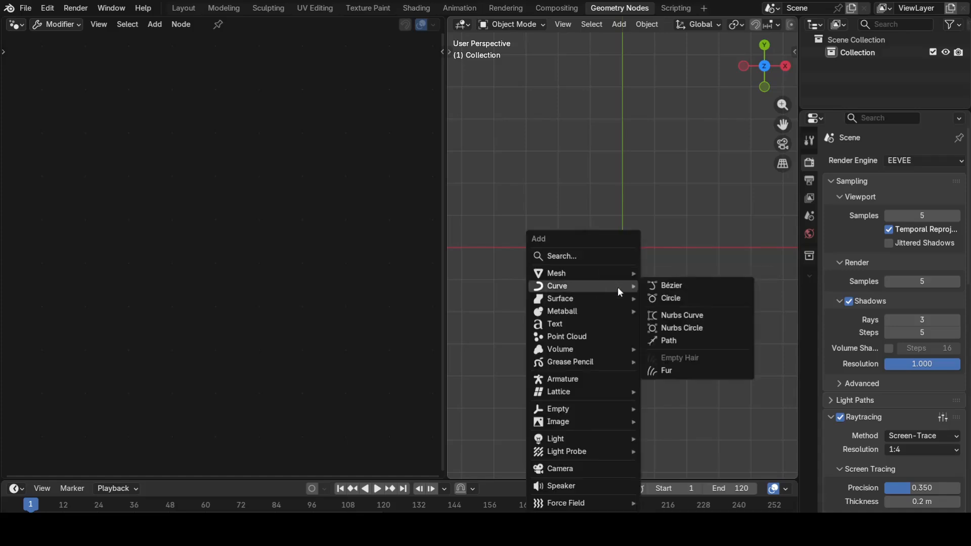
left_click(673, 287)
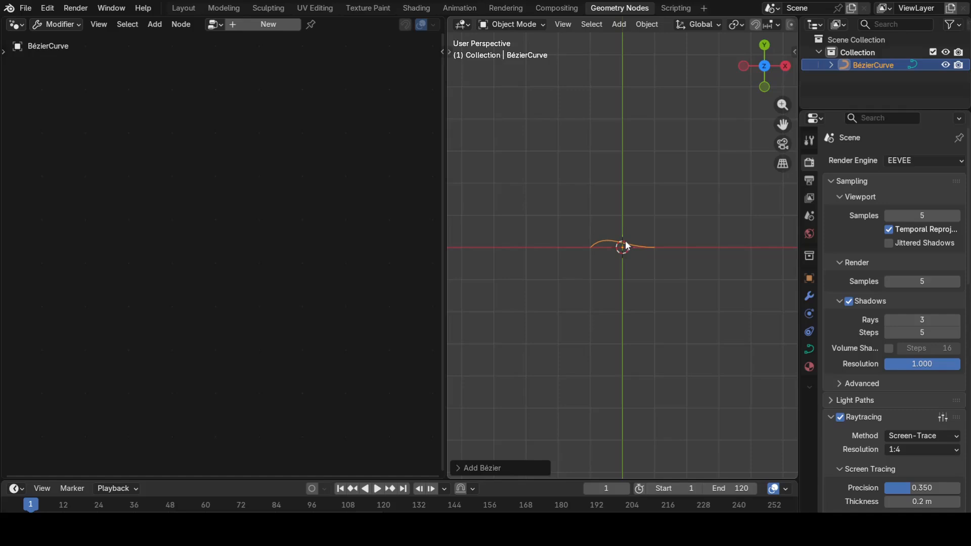
middle_click_drag(626, 245, 644, 255)
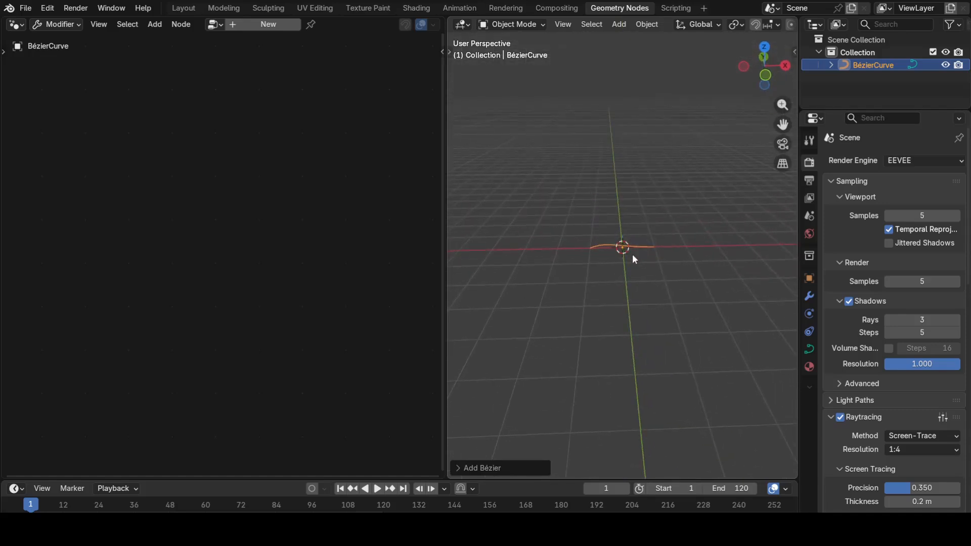
left_click(529, 26)
left_click(517, 52)
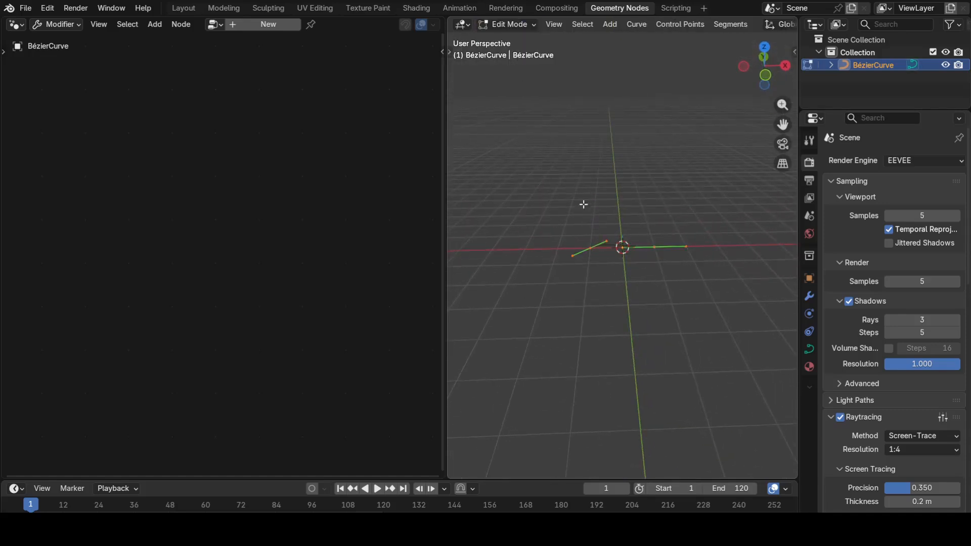
Rotate all the Bézier curve's control points 90° about the global Y axis.
scroll(630, 270, "up", 5)
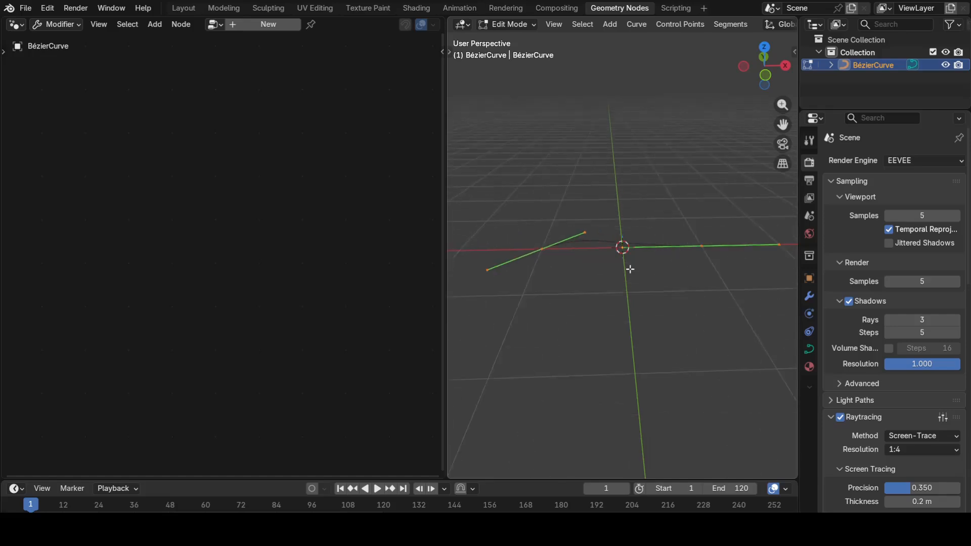
scroll(630, 269, "down", 2)
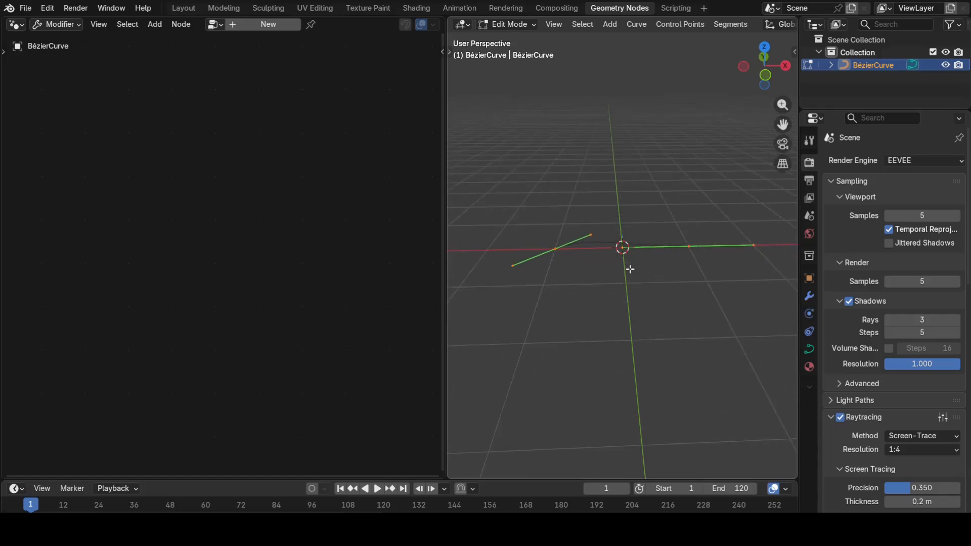
key("r")
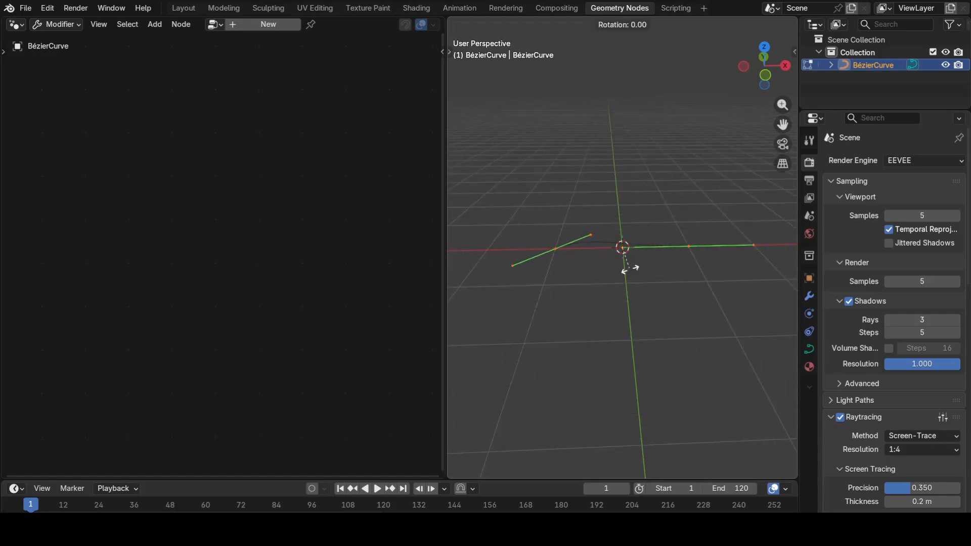
type("y90")
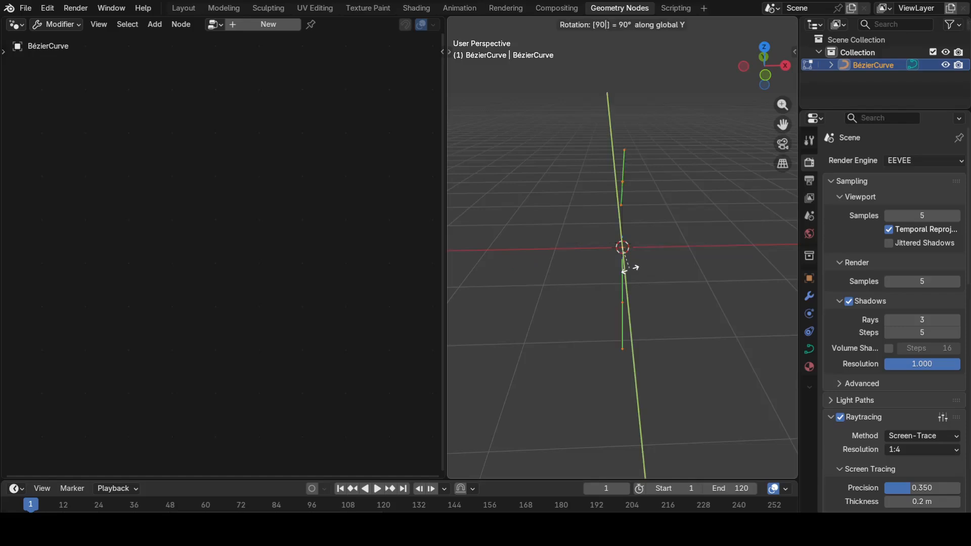
key("Return")
In front view, rotate the curve's points 90° about the Z axis and move them 1 m up along Z.
key("KP_1")
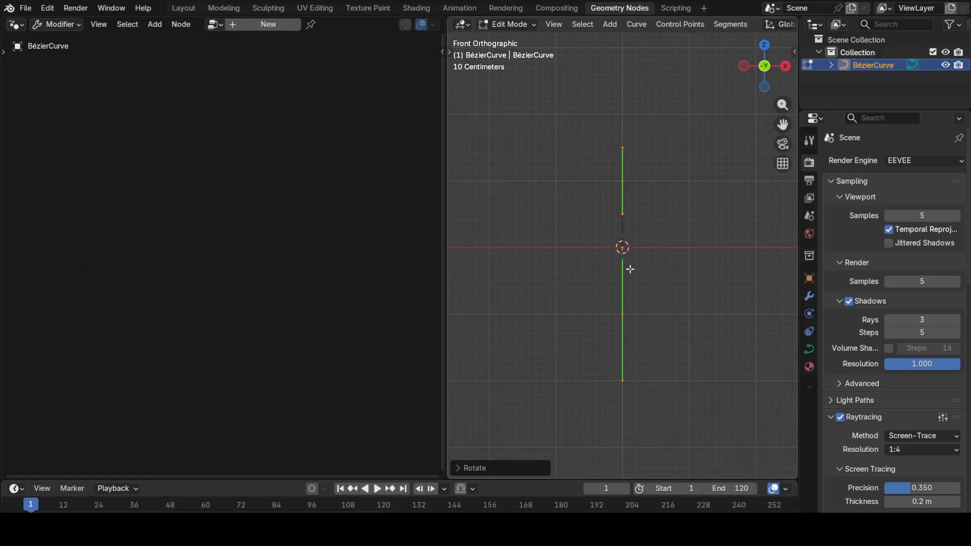
type("r")
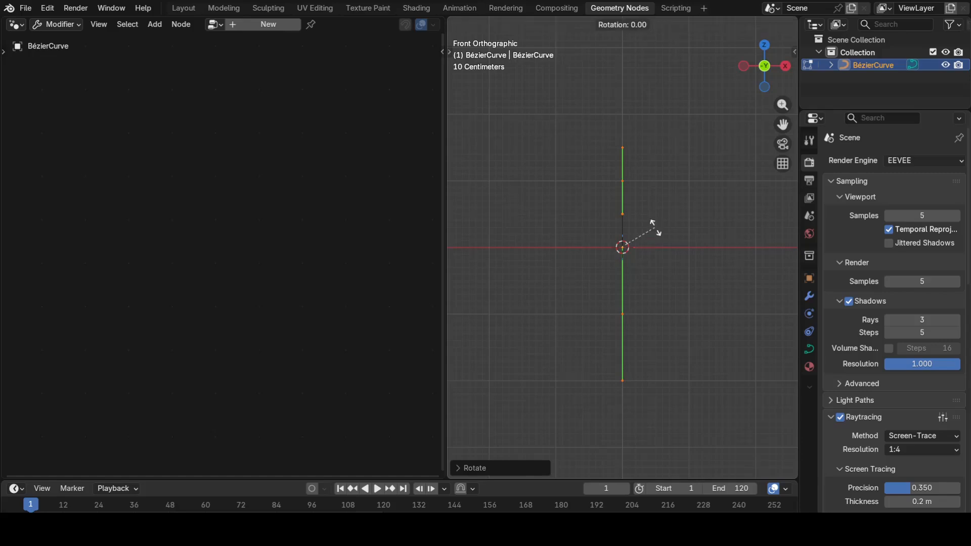
type("z")
type("90")
key("Return")
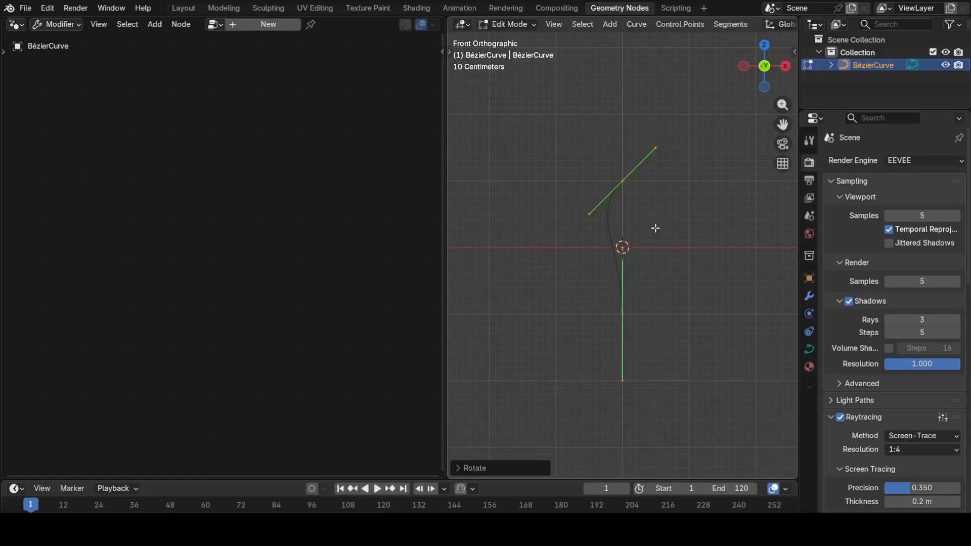
type("gz1")
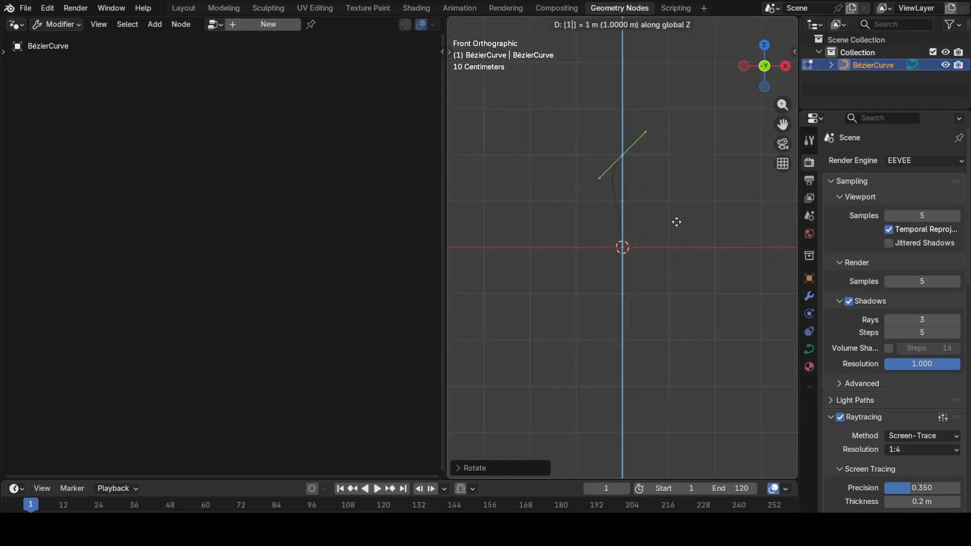
key("Return")
Move the top control point's lower handle about 0.25 m along +X and 0.15 m down to soften the bend.
scroll(633, 189, "up", 2)
middle_click_drag(655, 179, 656, 241, "shift")
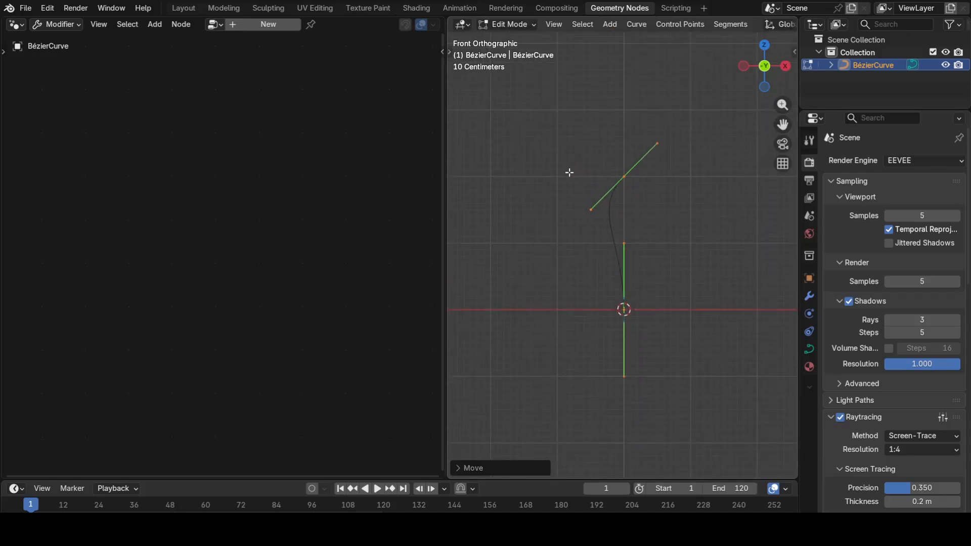
left_click_drag(569, 178, 598, 230)
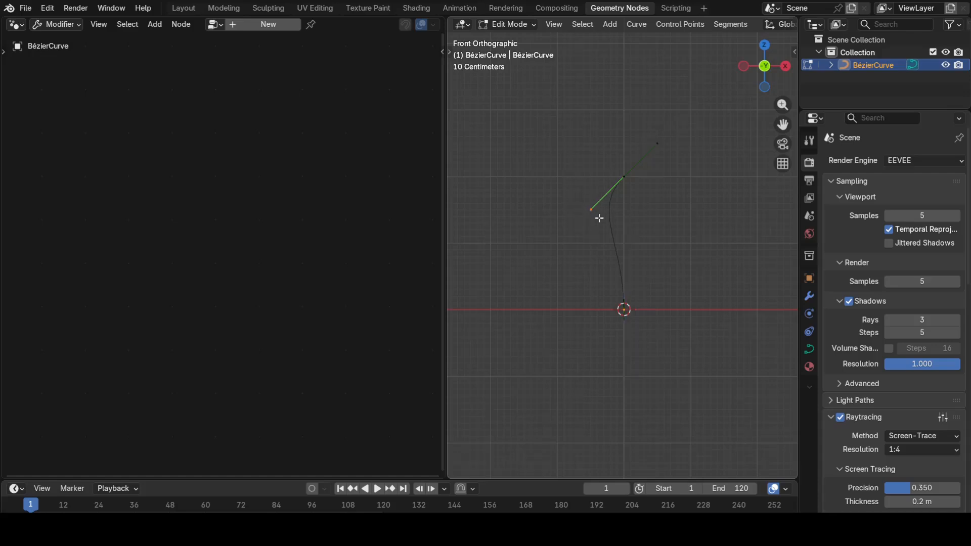
key("g")
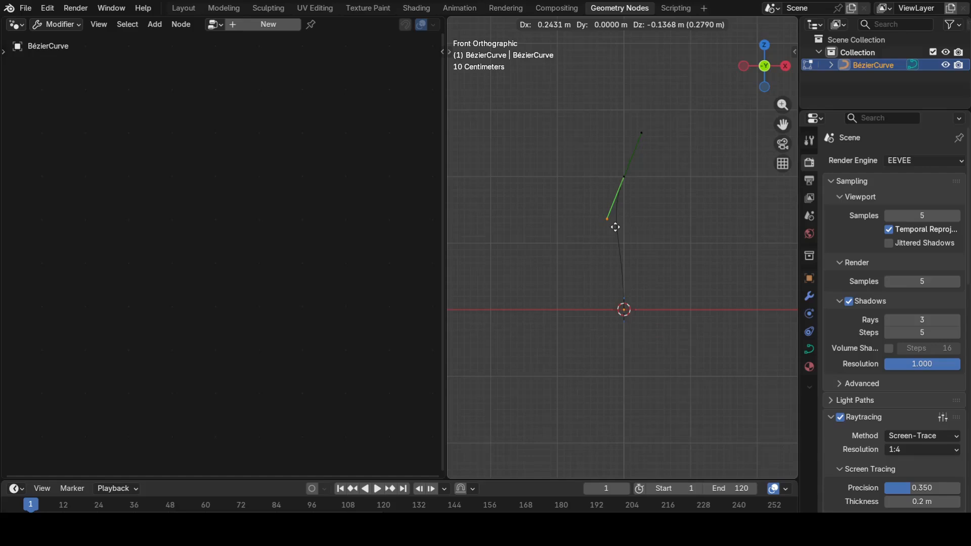
left_click(615, 227)
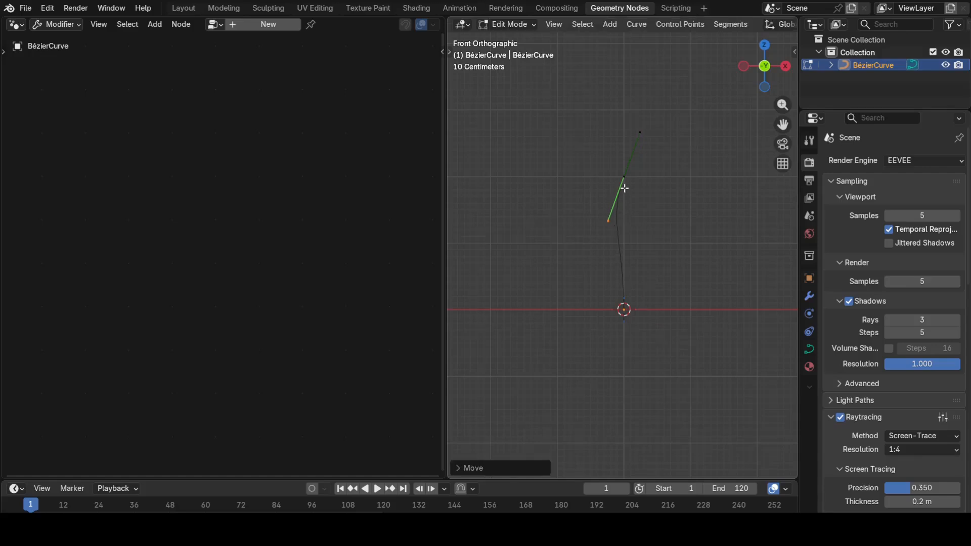
Raise the curve's top control point along Z to just above the 3 m grid line.
left_click_drag(602, 217, 625, 240)
key("g")
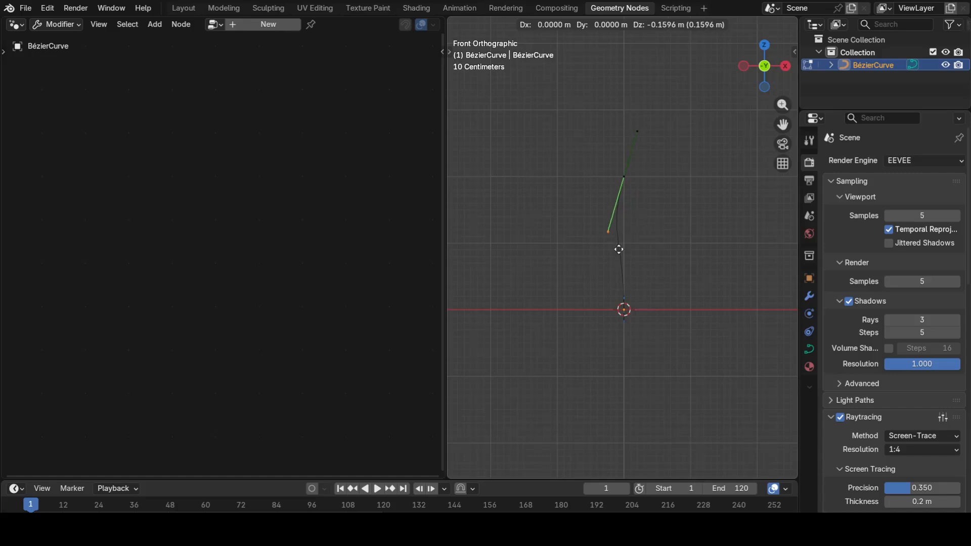
key("z")
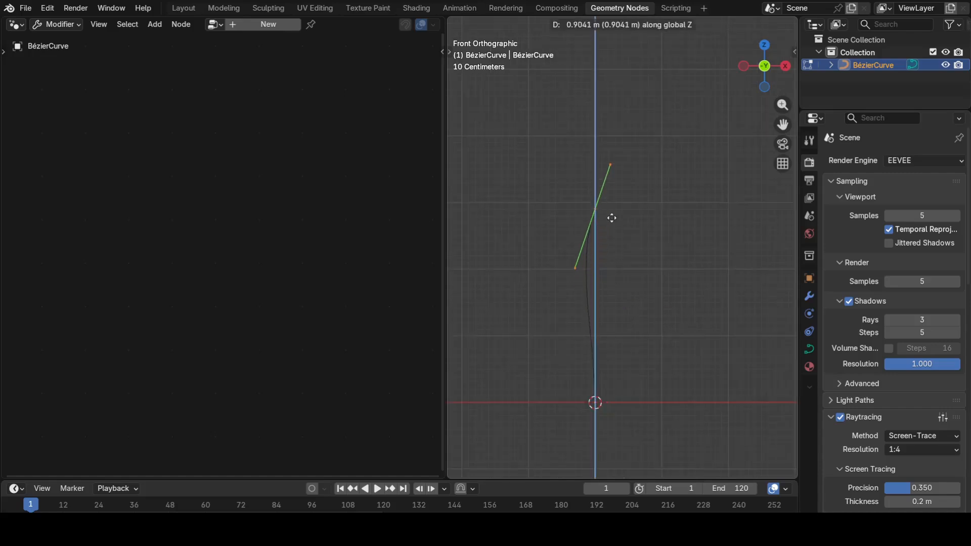
left_click(611, 196)
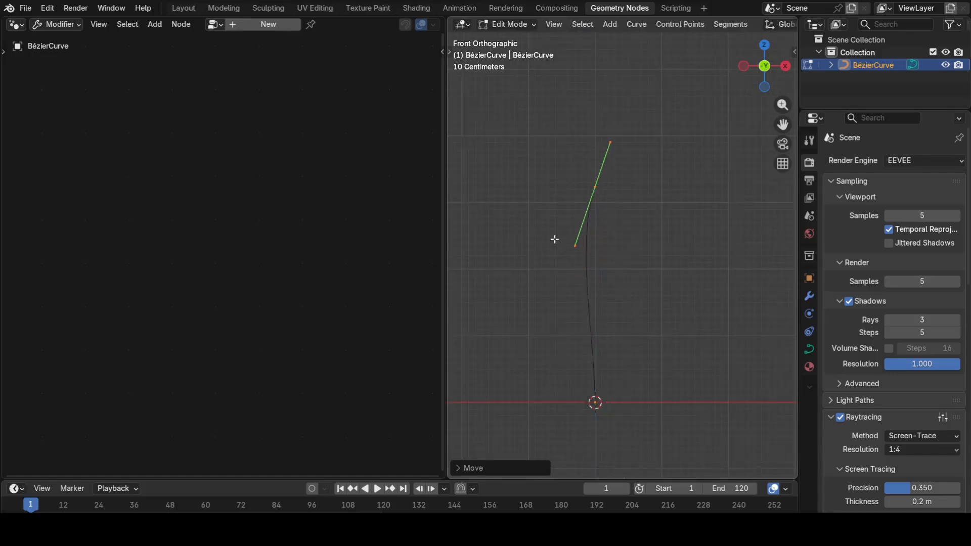
Move the top control point's lower handle down and slightly outward toward -X to strengthen the curve's bend.
left_click_drag(555, 240, 593, 260)
key("g")
left_click(582, 284)
Rotate the upper handle of the curve's bottom control point about 6° clockwise.
left_click(623, 408)
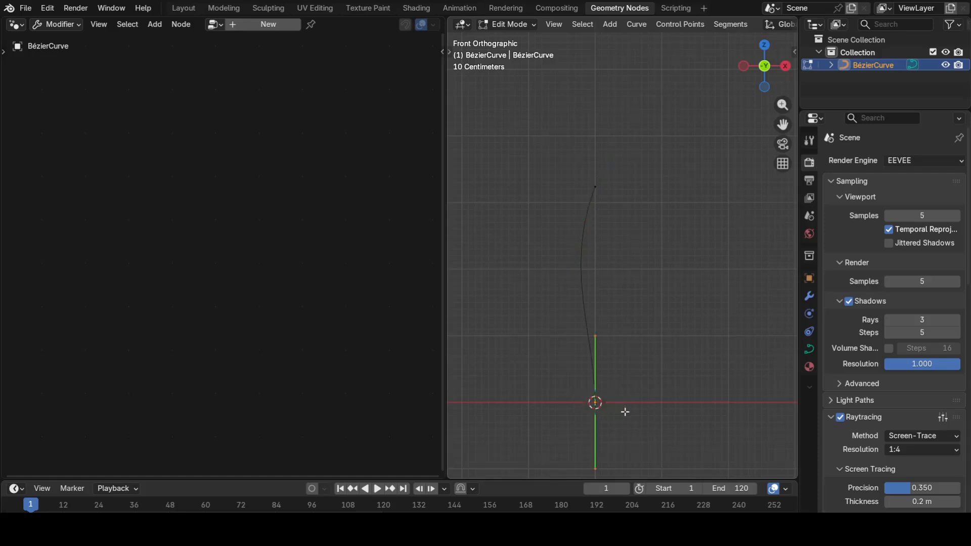
left_click_drag(584, 313, 615, 355)
key("r")
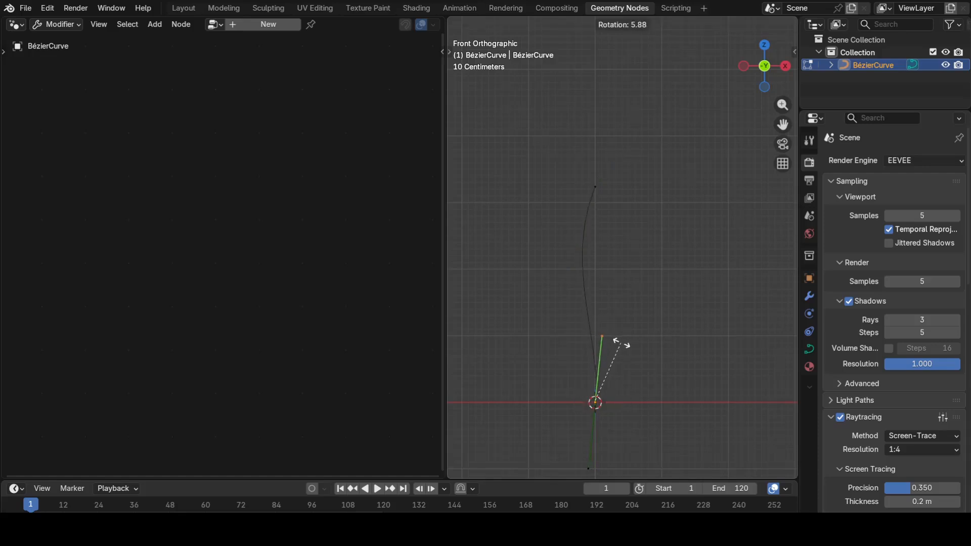
left_click(625, 346)
Return to Object Mode and create a new geometry node tree for the Bézier curve.
left_click(501, 24)
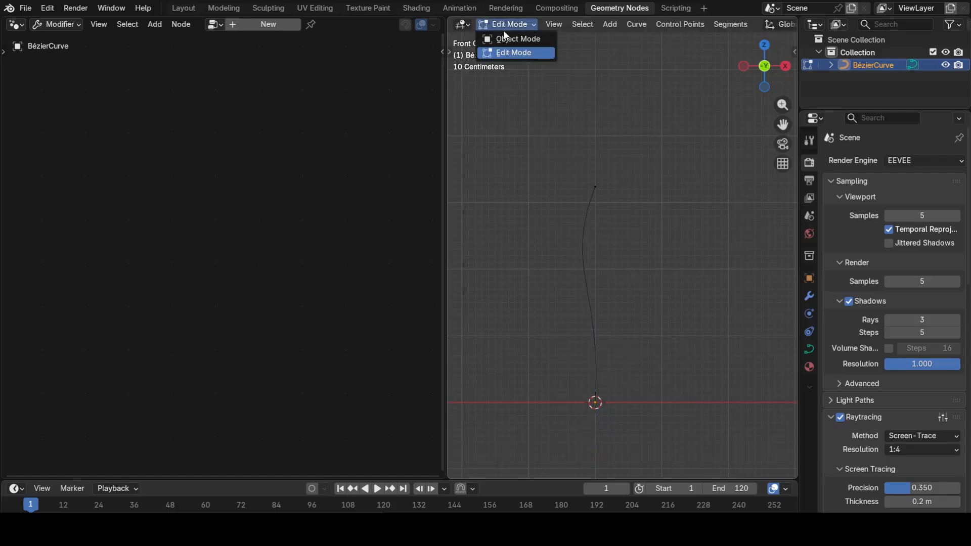
left_click(507, 38)
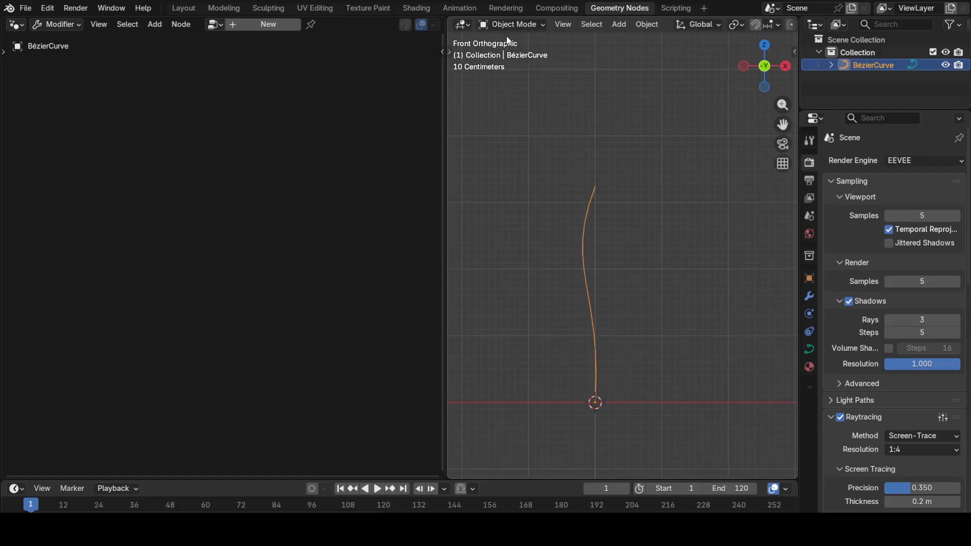
left_click(269, 25)
scroll(215, 273, "up", 1)
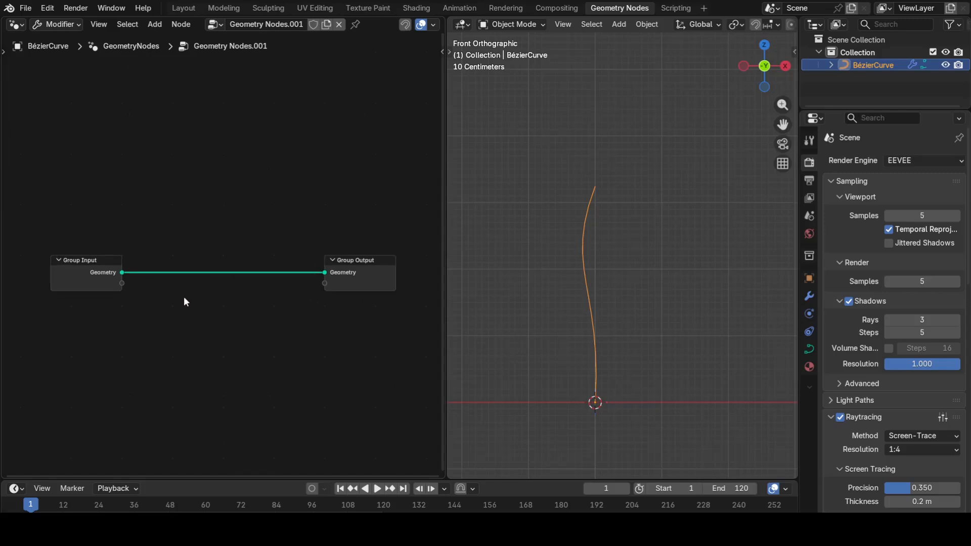
Insert a Curve to Mesh node on the link between Group Input and Group Output.
key("shift+a")
mouse_move(187, 292)
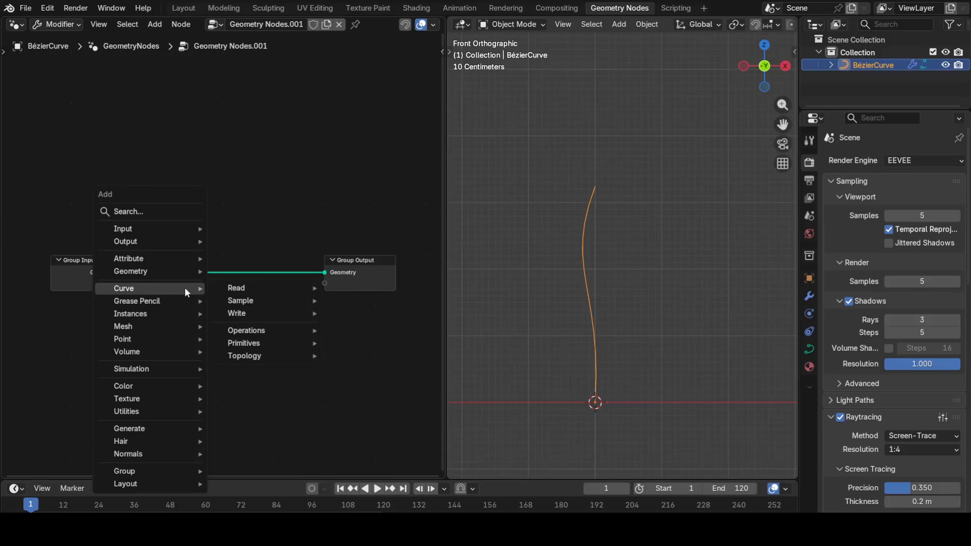
type("curve to")
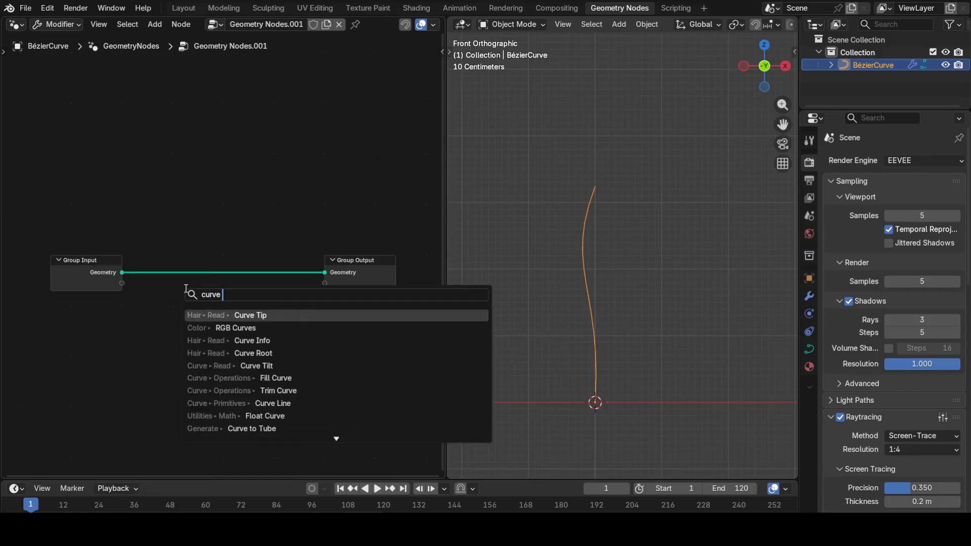
key("Down")
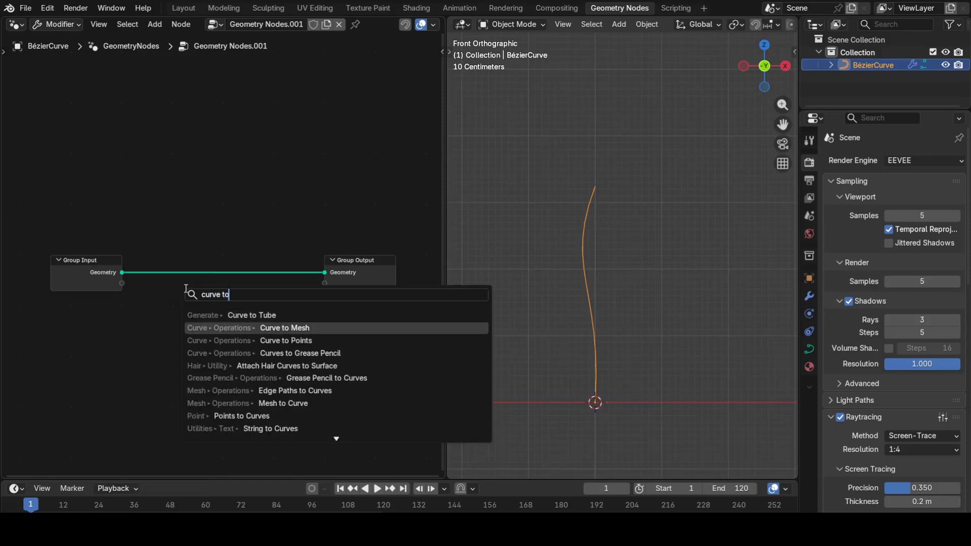
key("Return")
left_click(176, 253)
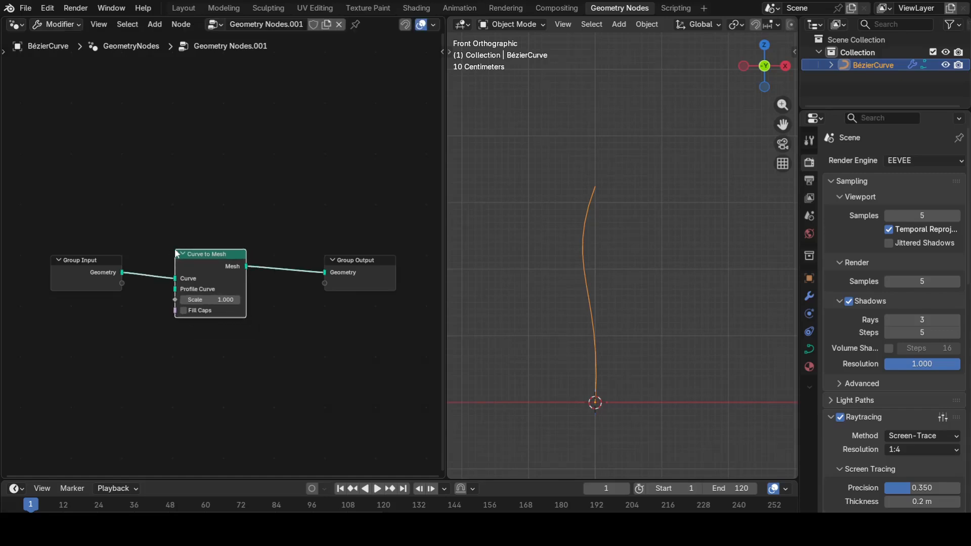
Add a Curve Circle node connected to the Profile Curve input of Curve to Mesh, placed below Group Input.
middle_click_drag(271, 357, 316, 322)
scroll(262, 275, "up", 1)
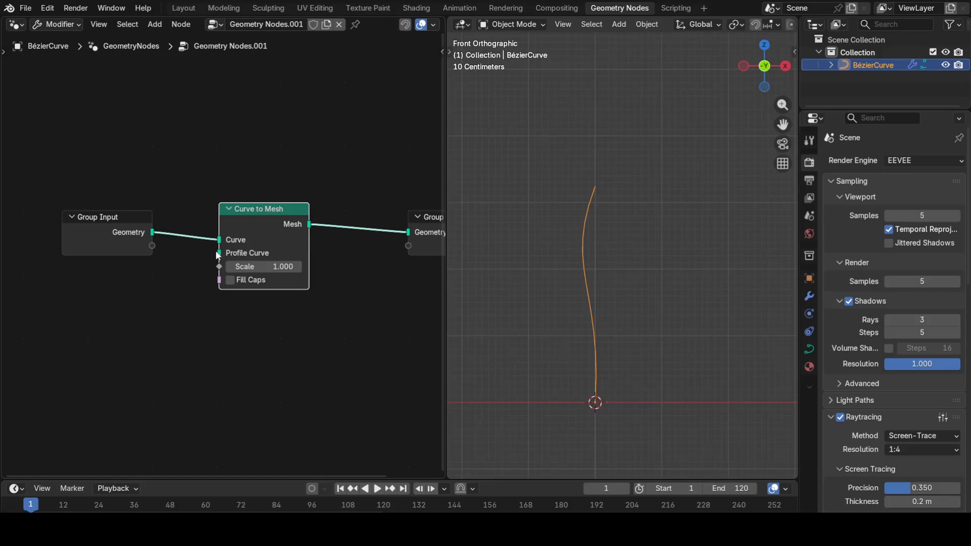
left_click_drag(221, 255, 157, 310)
type("cur")
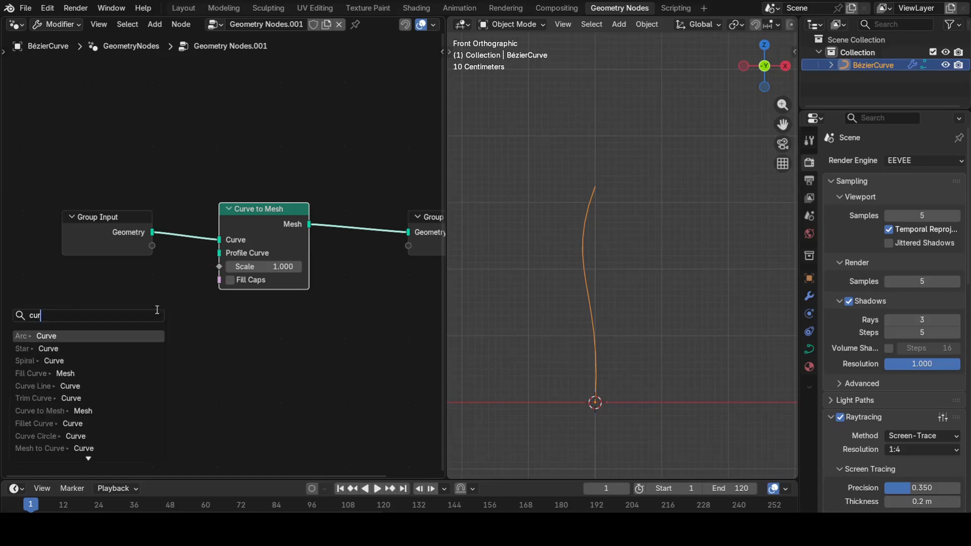
type("ve circ")
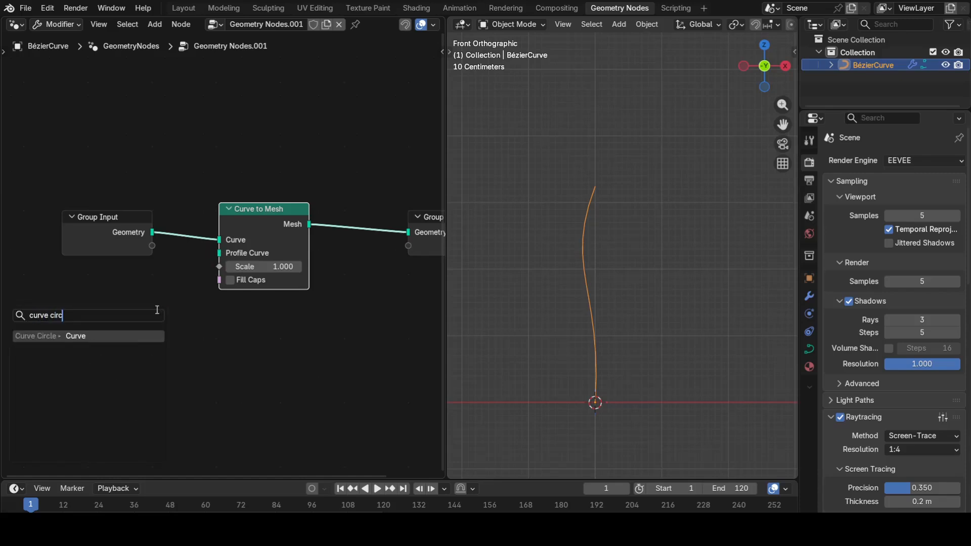
key("Return")
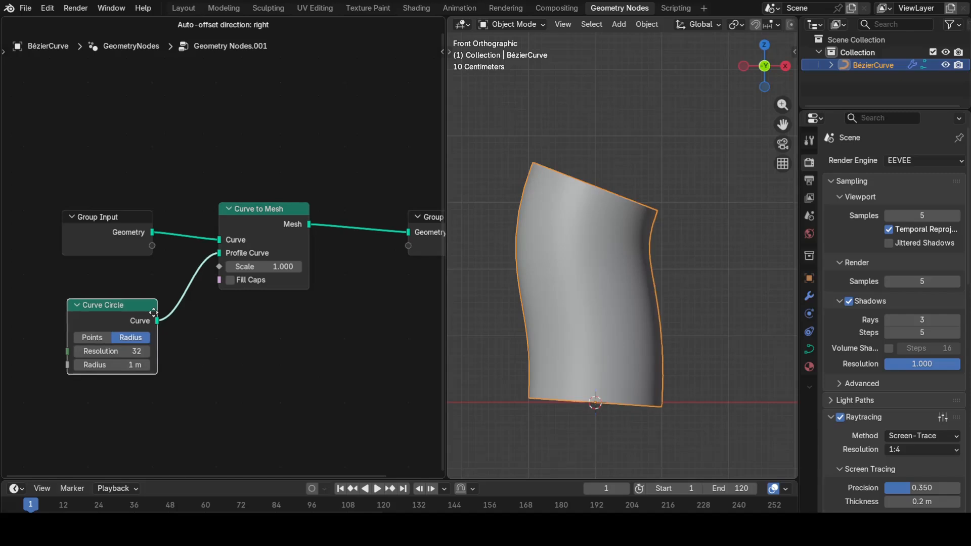
left_click(152, 315)
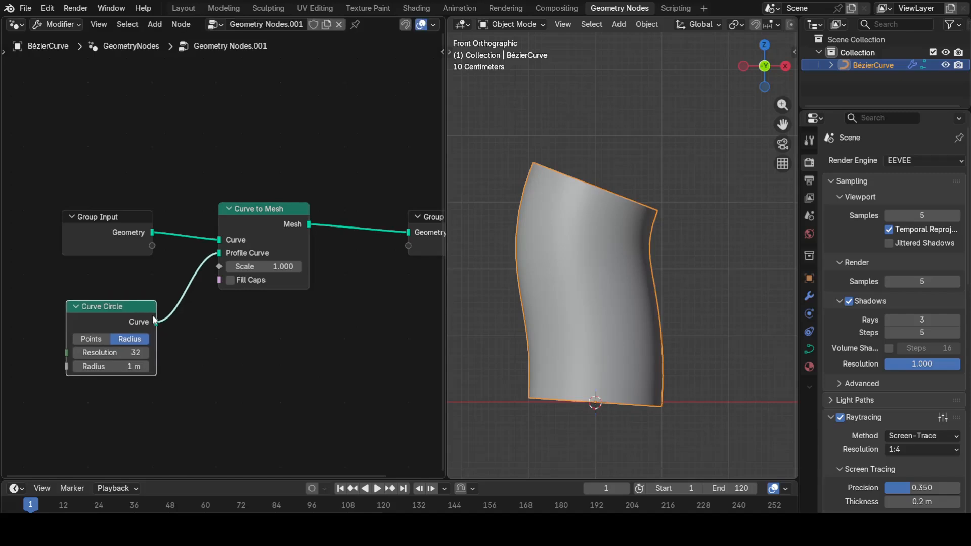
Set the Curve Circle's radius to 0.6 m.
left_click(119, 367)
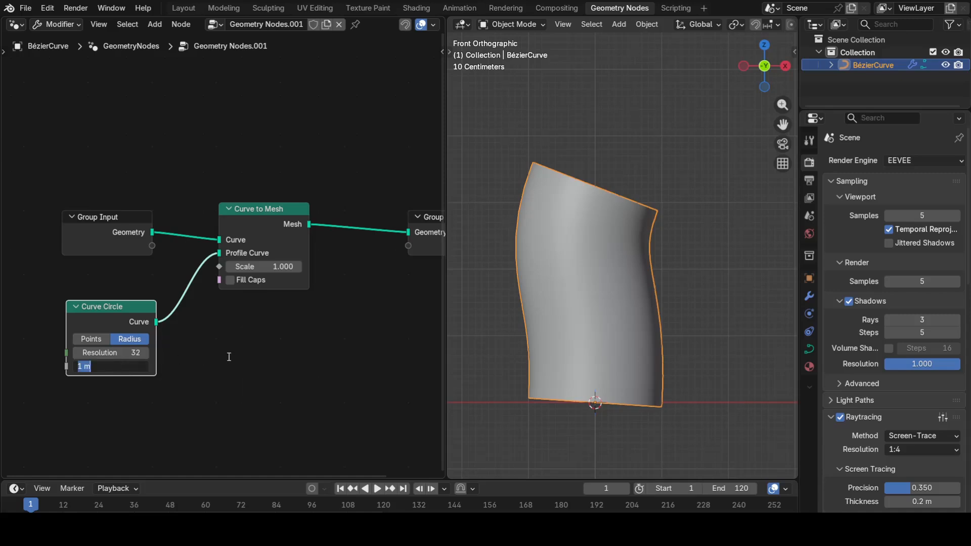
type("0.6")
key("Return")
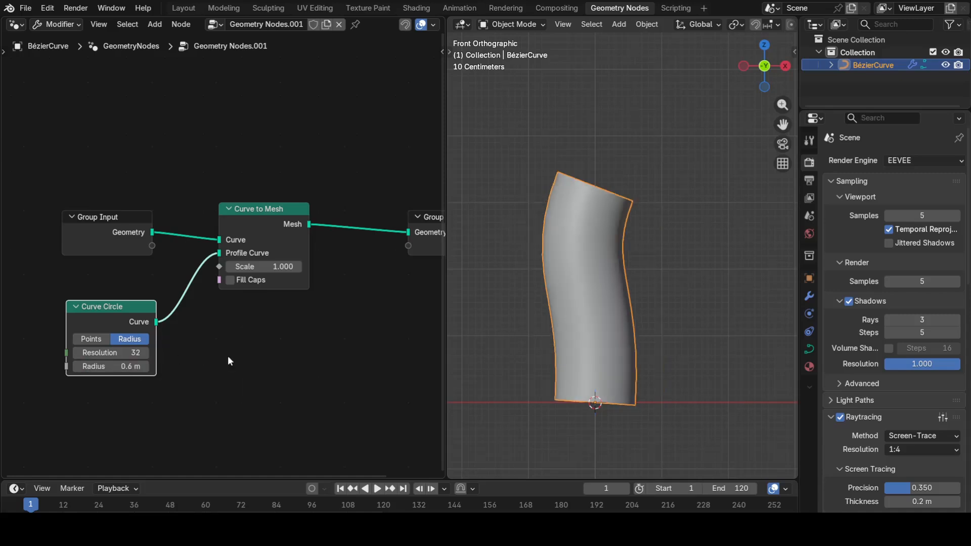
Add a Spline Parameter node with its Factor driving the Scale of Curve to Mesh, placed below Curve Circle.
scroll(229, 357, "down", 2)
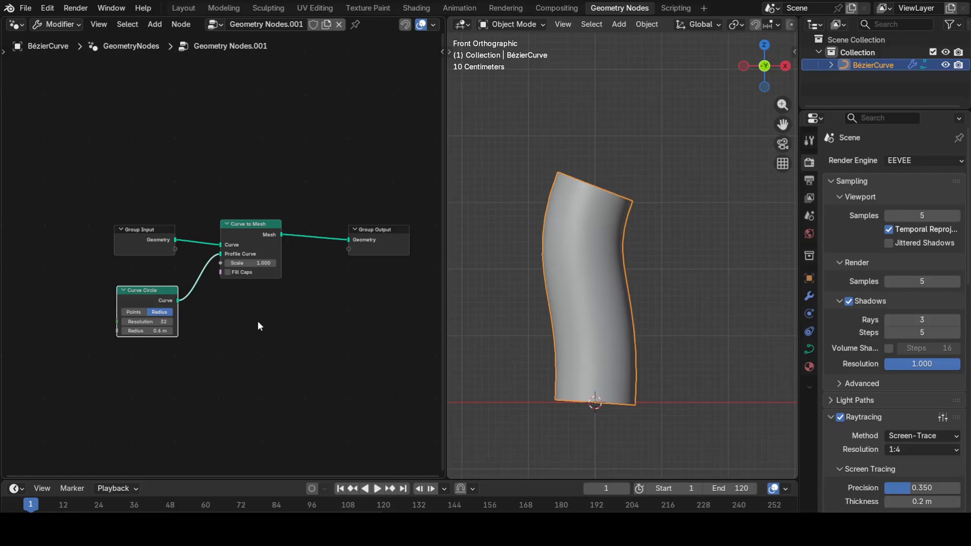
scroll(258, 322, "up", 2)
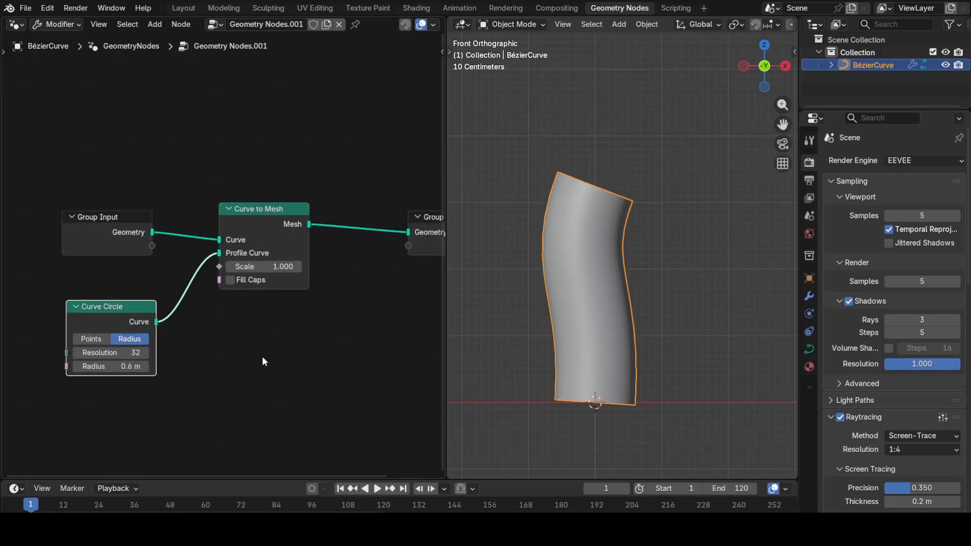
middle_click_drag(262, 362, 303, 321)
left_click_drag(265, 233, 189, 426)
type("spli para")
key("Return")
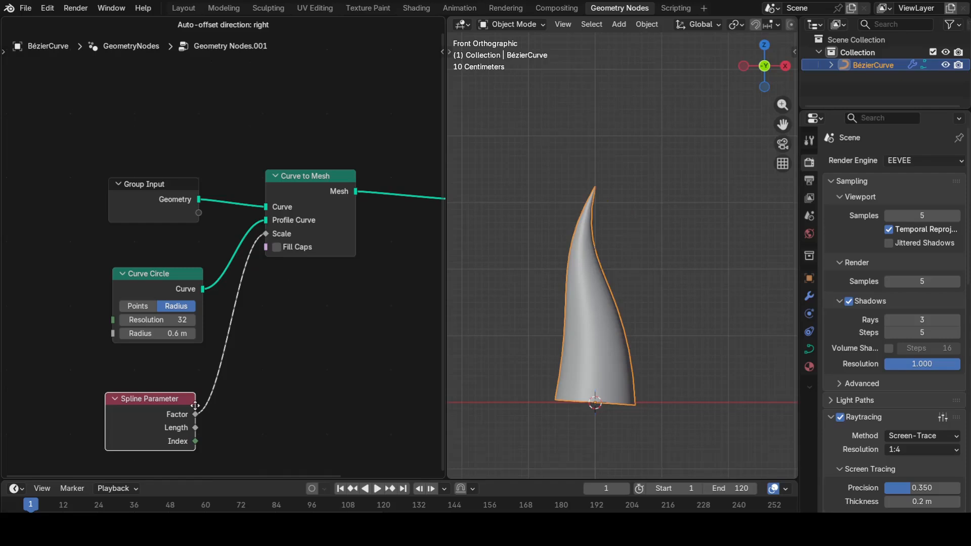
left_click(184, 401)
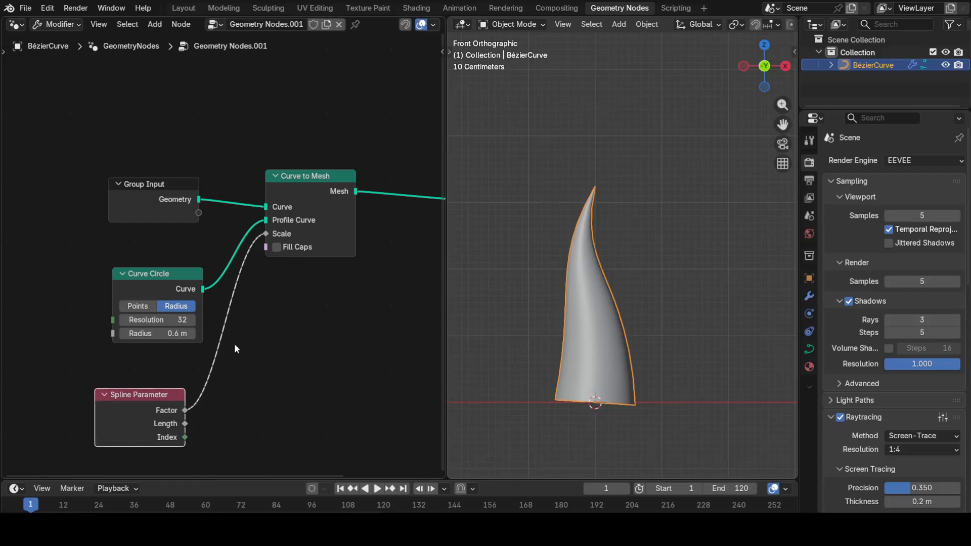
Insert a Float Curve node between Spline Parameter's Factor and Curve to Mesh's Scale, and shift Curve Circle slightly away from it.
key("shift+a")
mouse_move(235, 349)
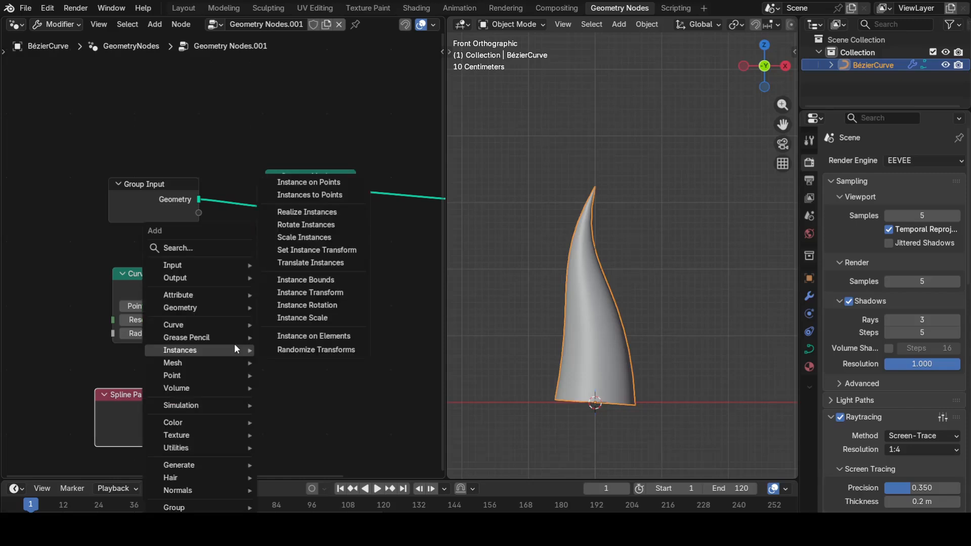
type("flo")
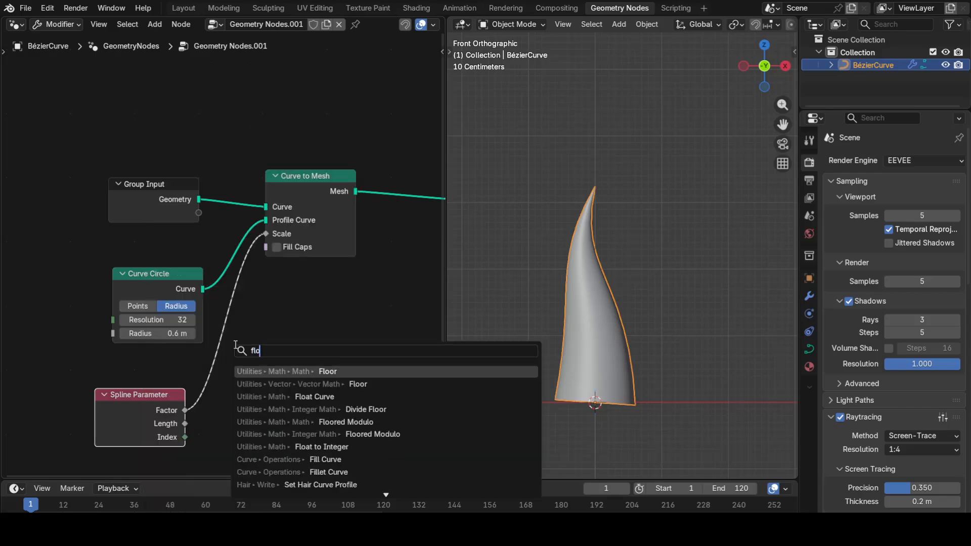
type("at")
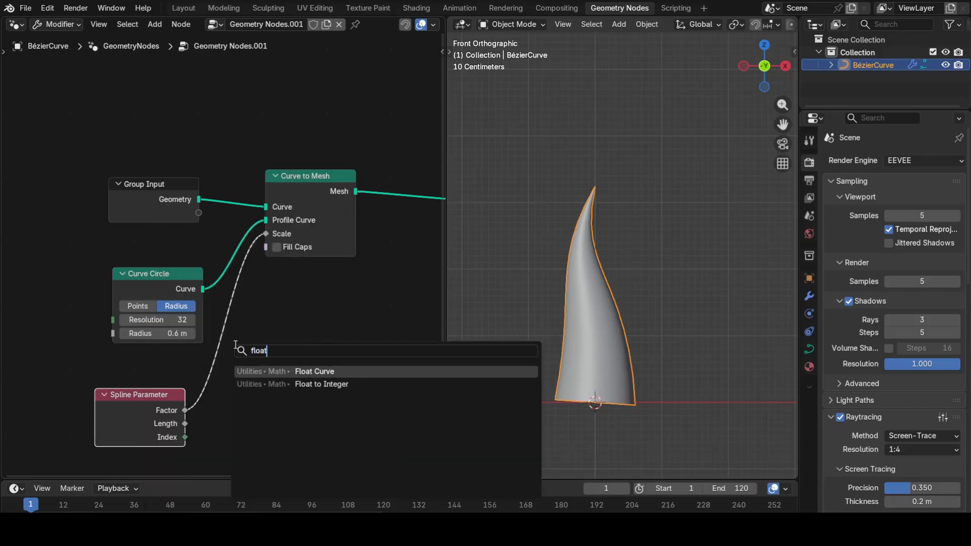
key("Return")
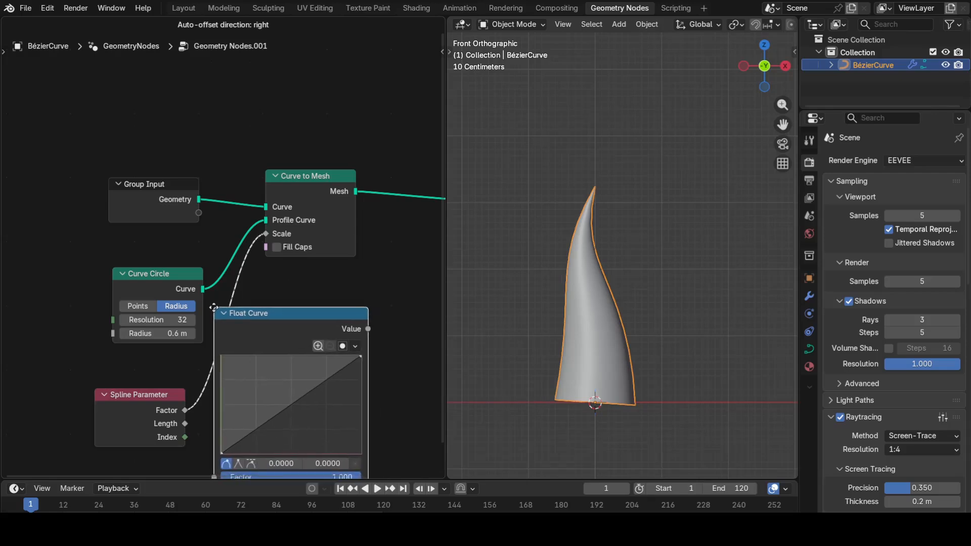
left_click(213, 307)
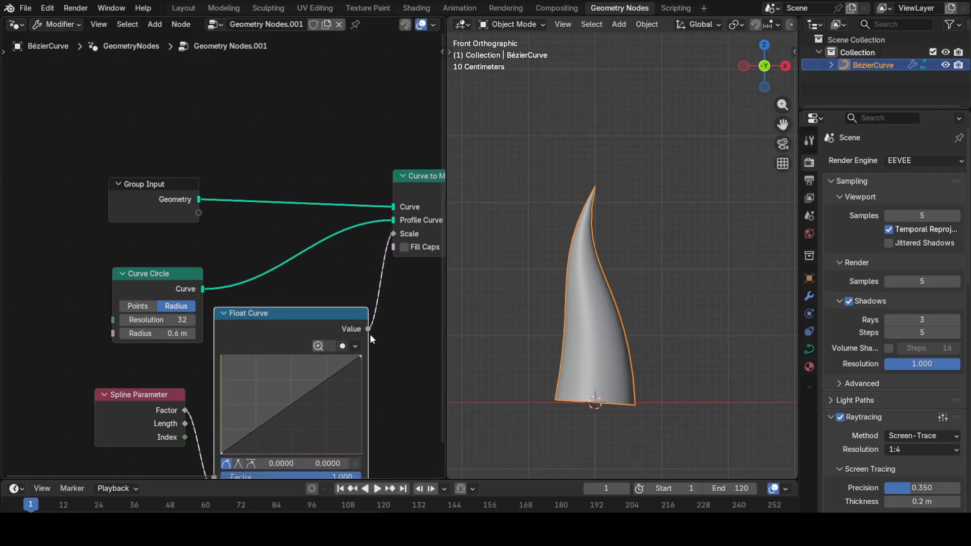
left_click_drag(158, 273, 142, 275)
Reshape the Float Curve so its start point is at 0, 1 and its end point at 1, 0.38.
middle_click_drag(349, 405, 327, 359)
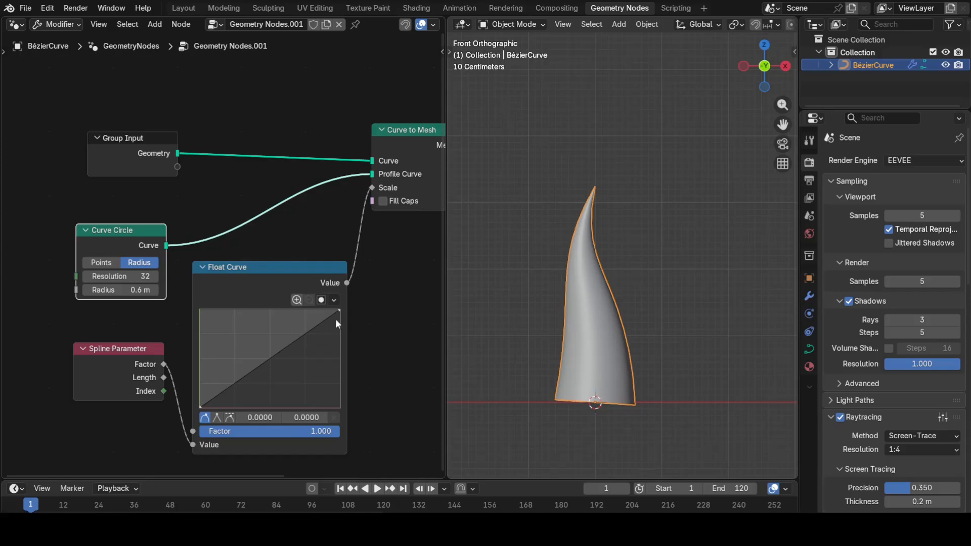
left_click_drag(201, 406, 205, 317)
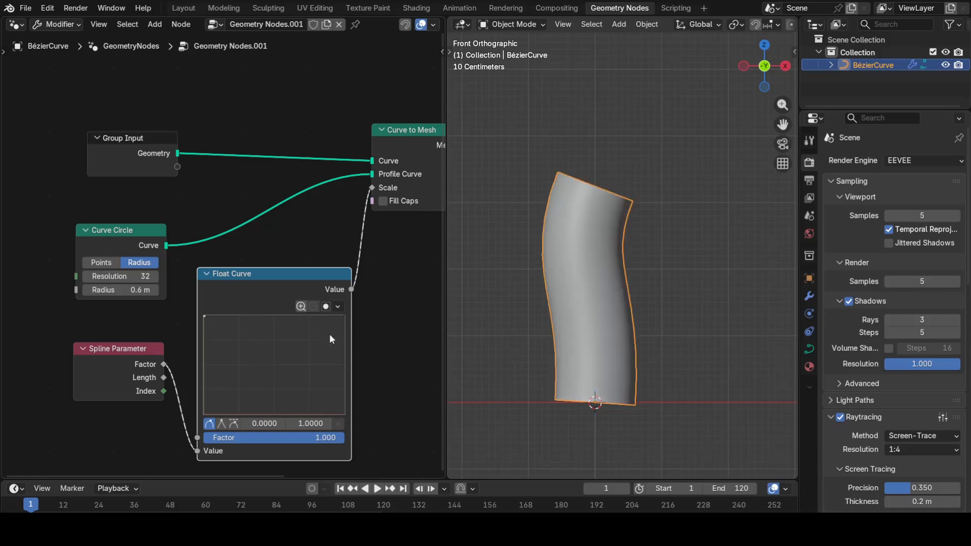
left_click_drag(344, 318, 350, 377)
Move Curve to Mesh slightly away from Float Curve and shift Group Output further along to open space between them.
scroll(378, 353, "down", 3)
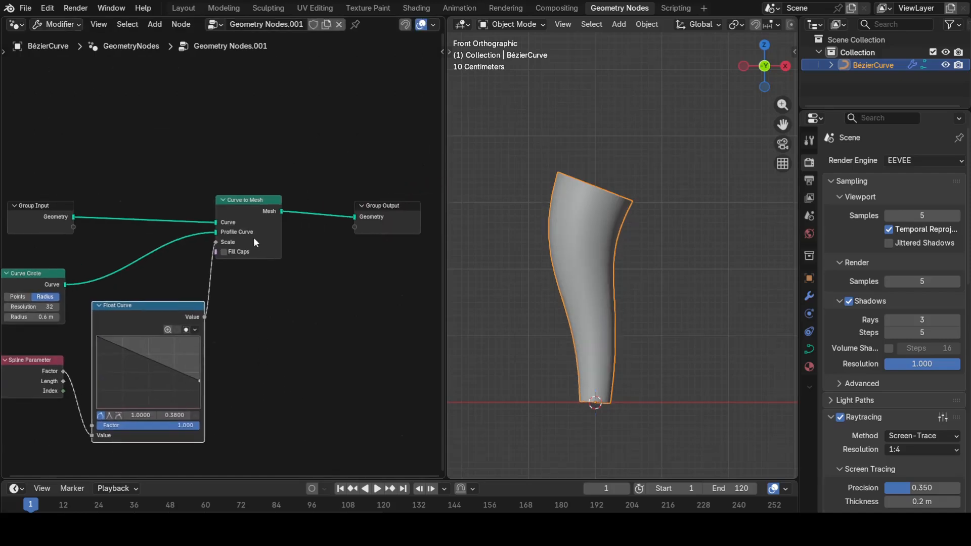
left_click_drag(253, 199, 284, 192)
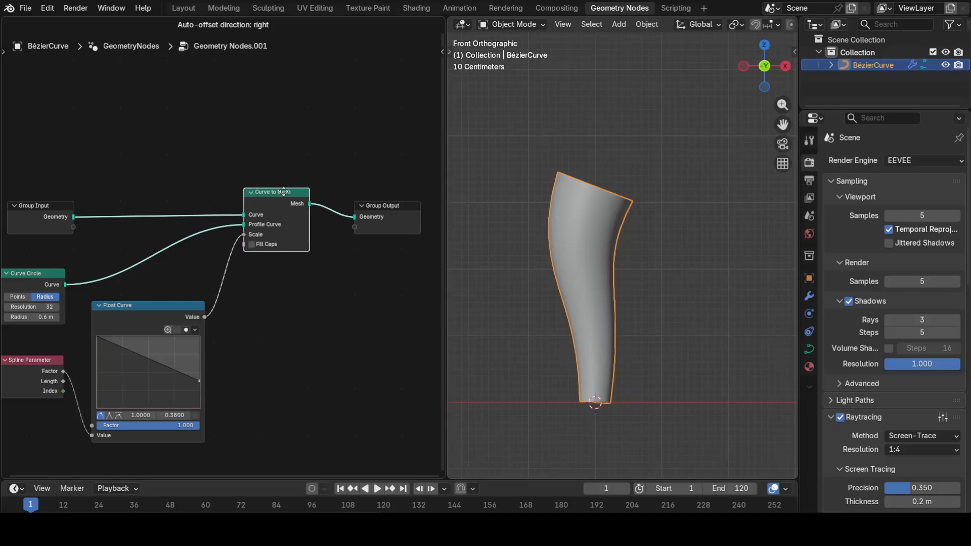
scroll(306, 335, "down", 2)
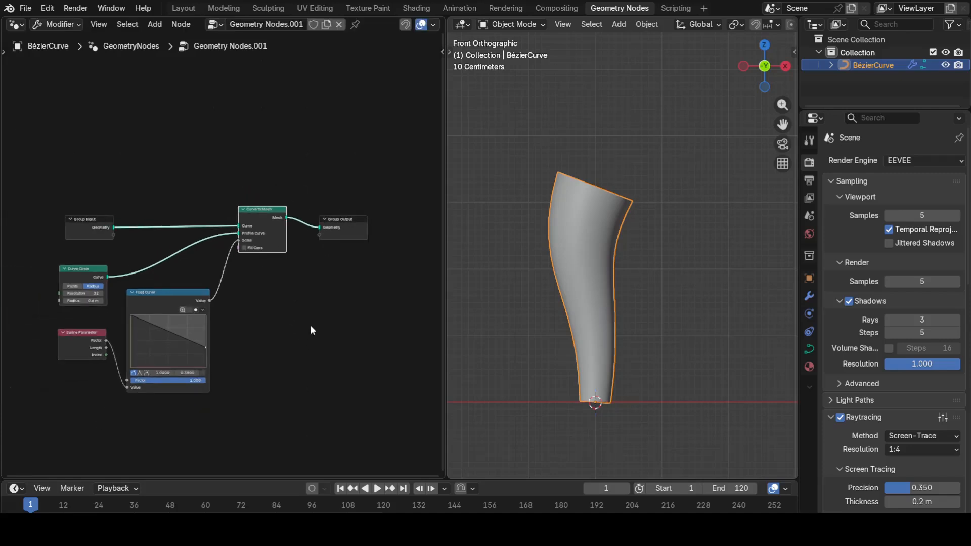
middle_click_drag(345, 313, 304, 335)
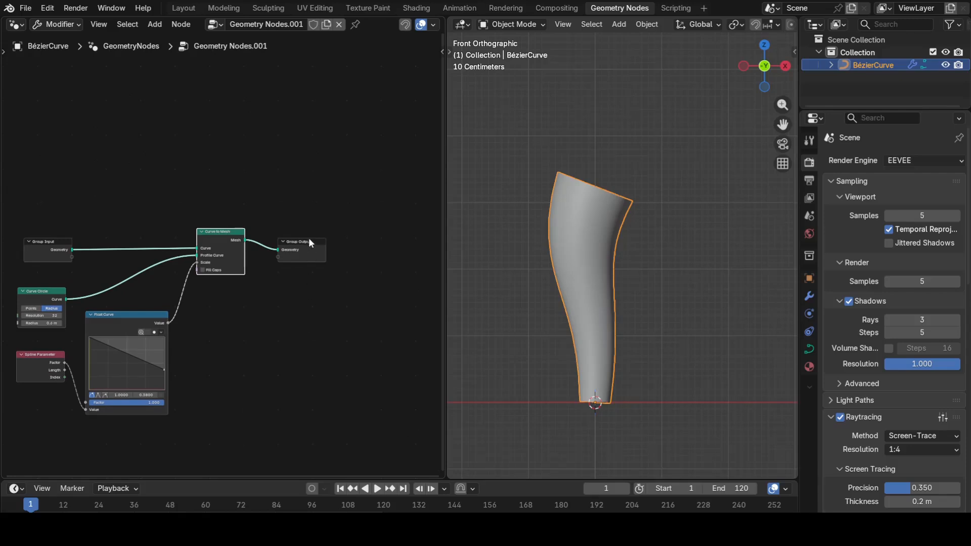
left_click(330, 248)
left_click_drag(314, 246, 391, 258)
scroll(338, 322, "up", 2)
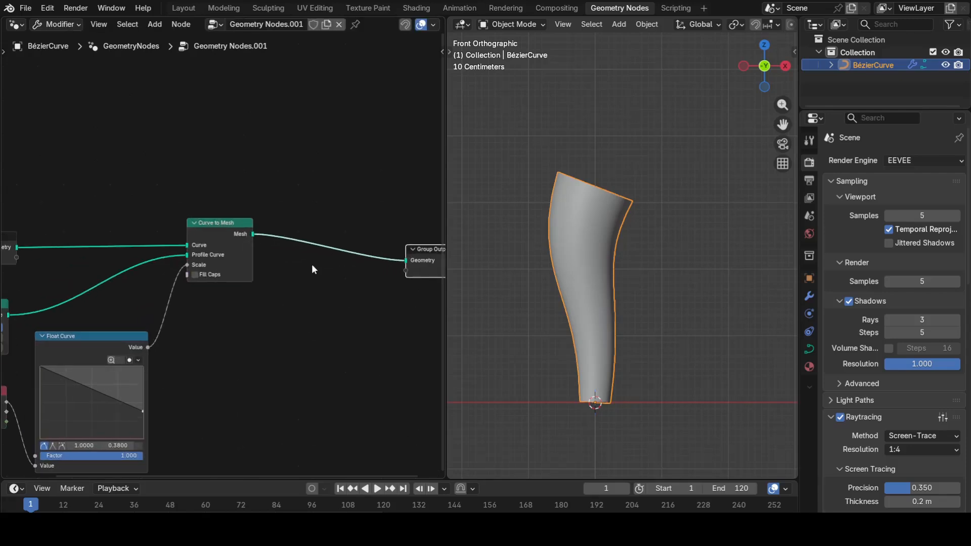
Insert a Set Position node on the link between Curve to Mesh and Group Output.
key("shift+a")
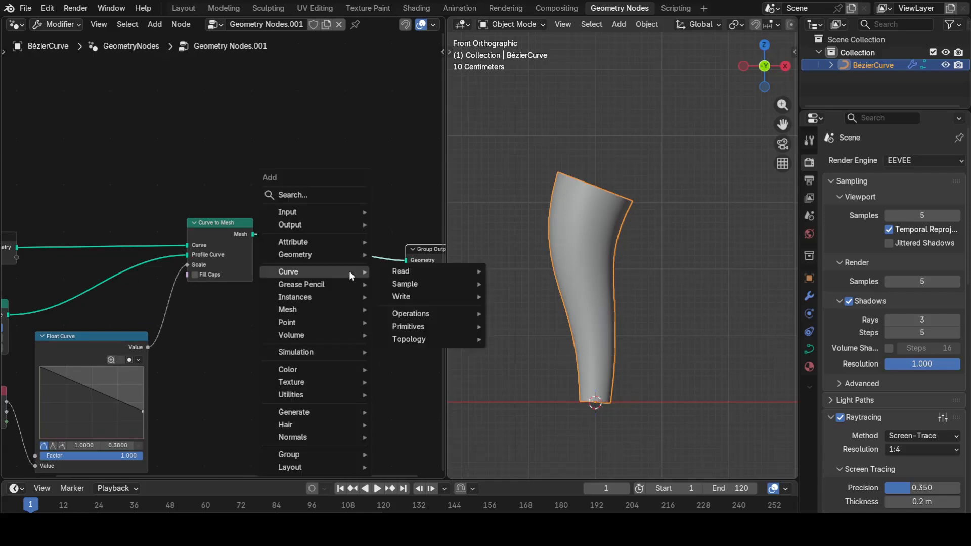
type("se")
key("Return")
left_click(328, 235)
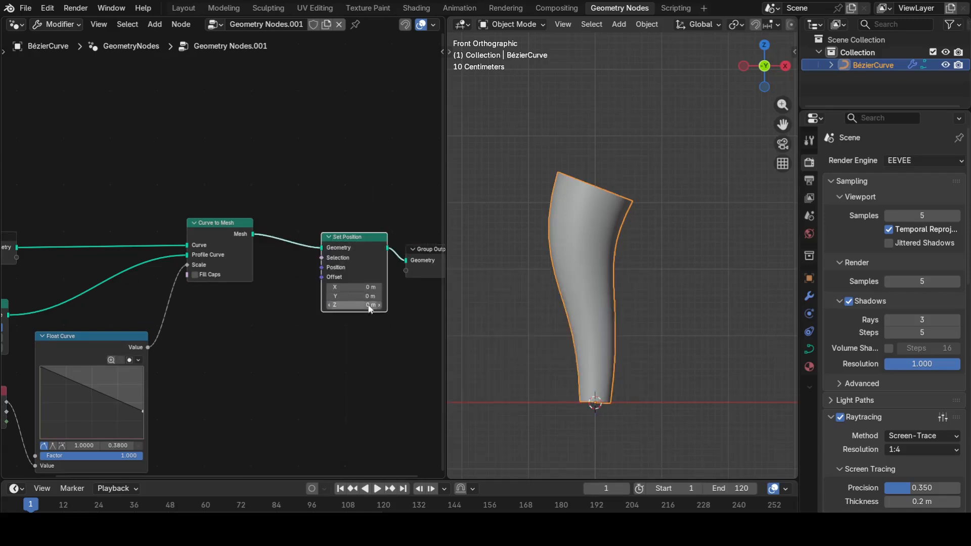
Shift Group Output and Set Position further from Curve to Mesh to make room for more nodes.
scroll(383, 327, "down", 5)
middle_click_drag(369, 322, 291, 330)
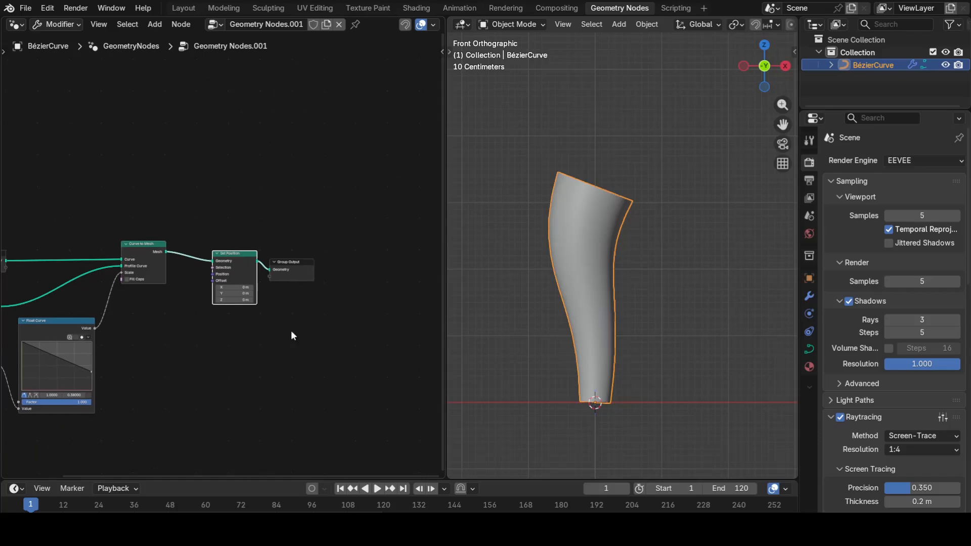
scroll(289, 328, "up", 5)
left_click_drag(344, 266, 407, 257)
left_click_drag(256, 256, 307, 241)
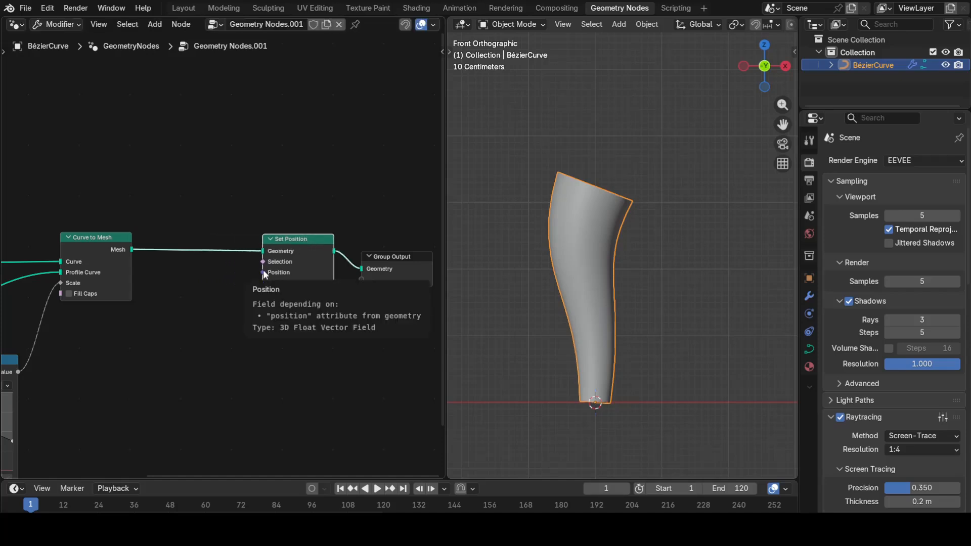
Add a Vector Rotate node feeding Set Position's Position input and set its type to Z Axis.
left_click_drag(264, 272, 208, 318)
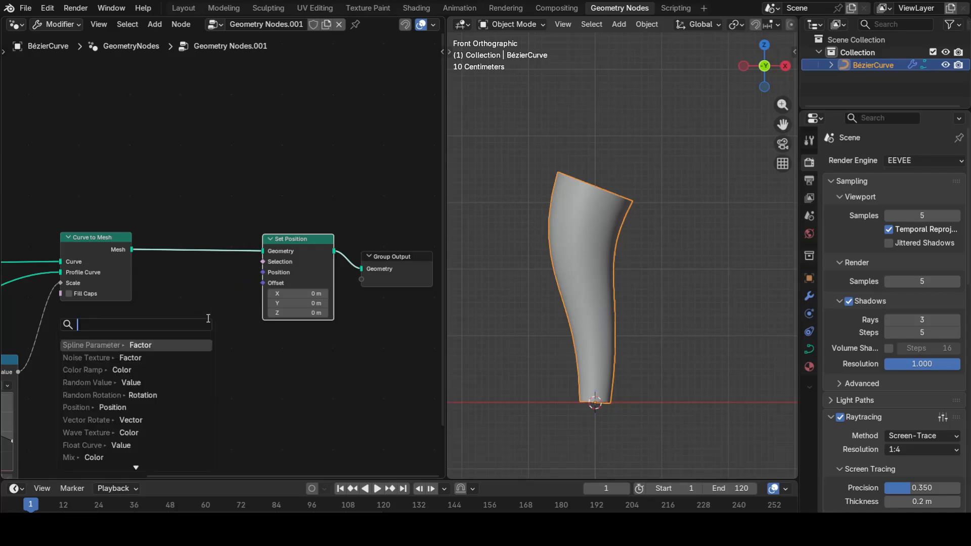
type("vector")
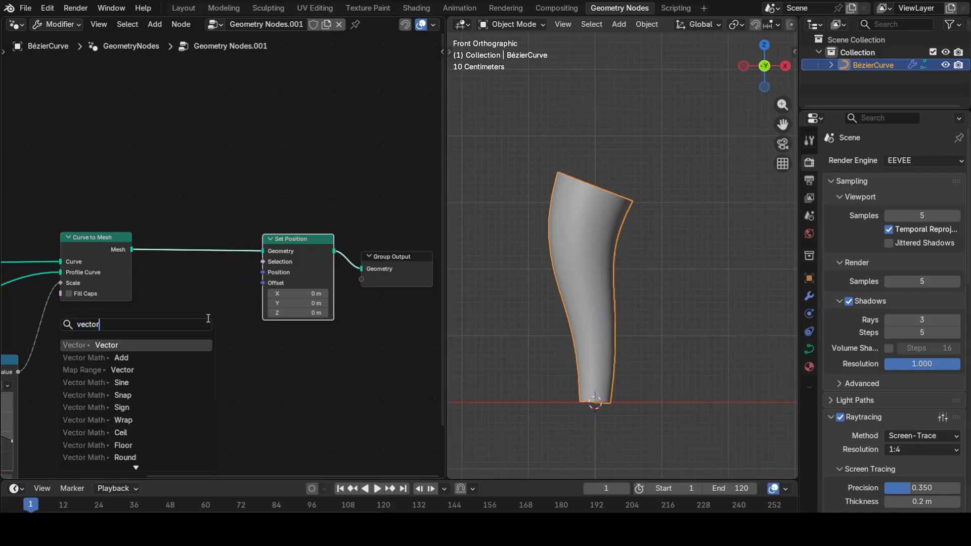
type(" ro")
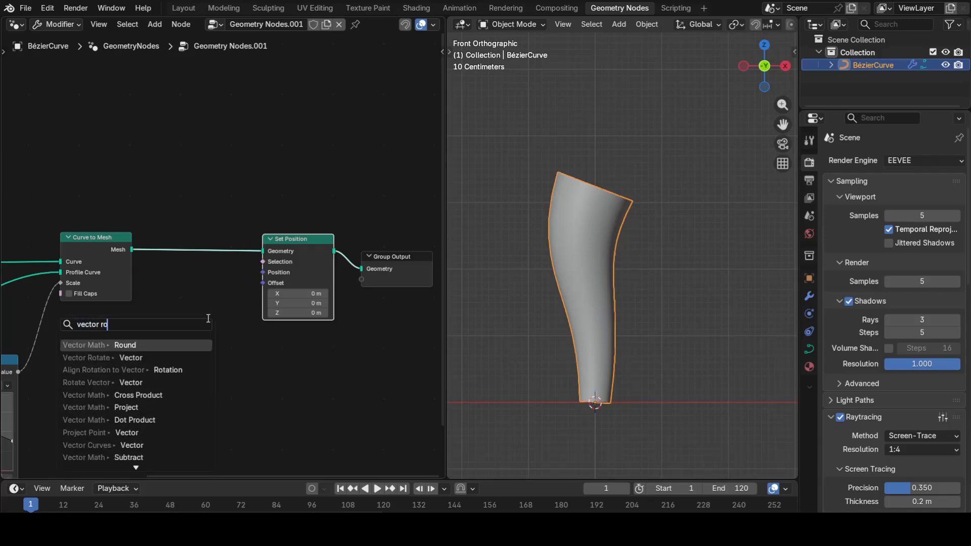
key("Down")
key("Return")
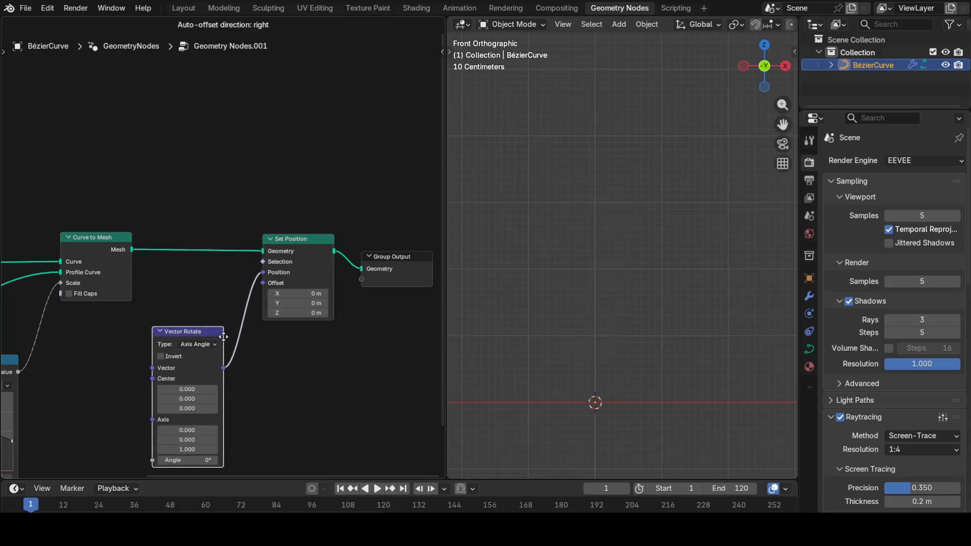
left_click(218, 330)
left_click(203, 338)
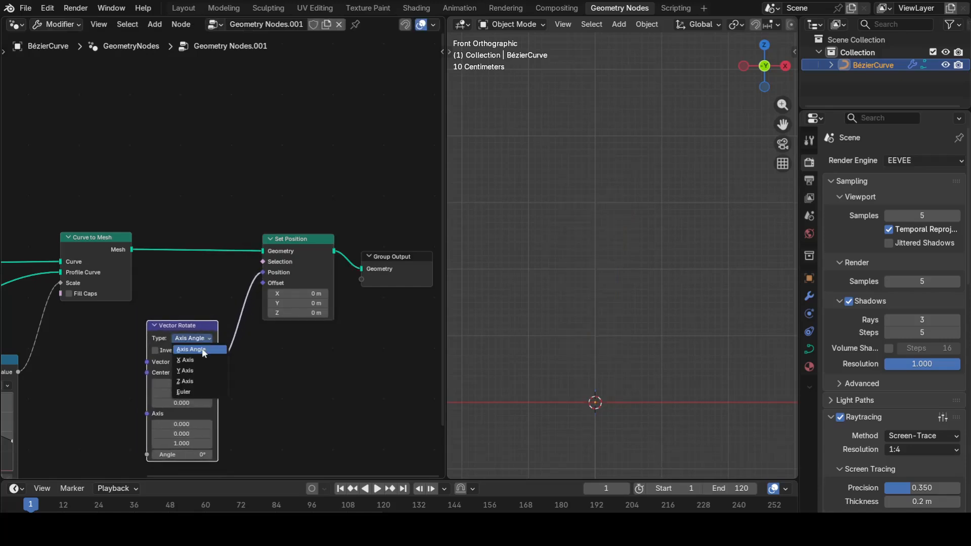
left_click(193, 379)
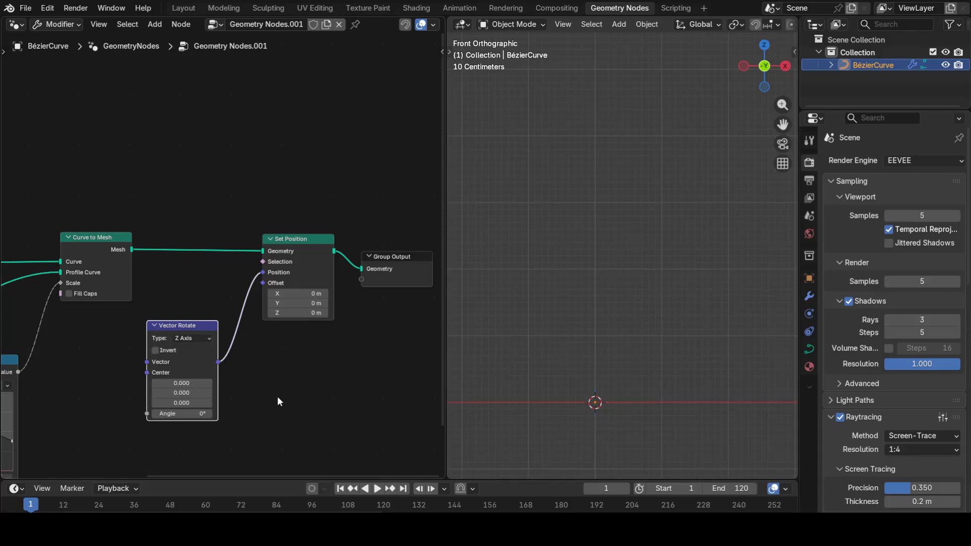
Widen the node editor and move Vector Rotate slightly closer to Set Position.
middle_click_drag(264, 389, 306, 342)
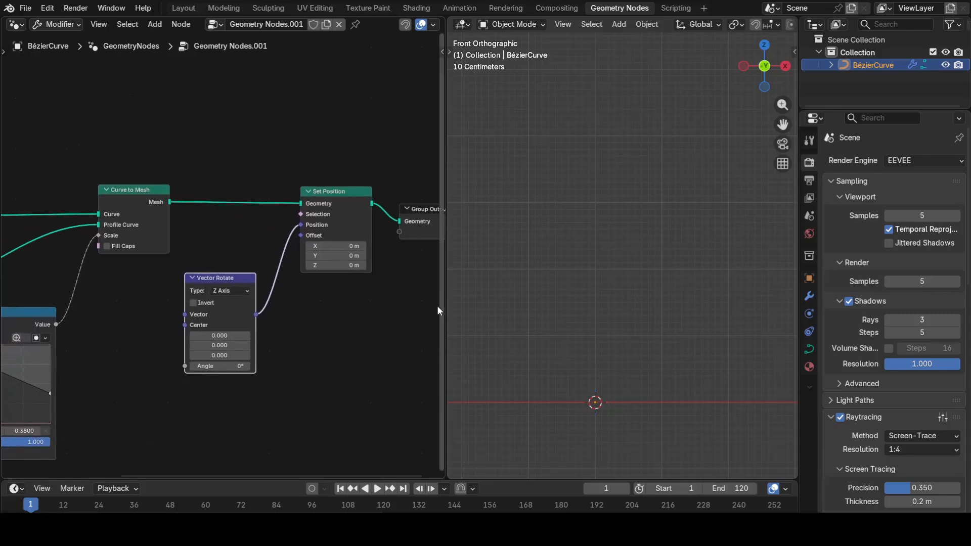
left_click_drag(446, 306, 540, 302)
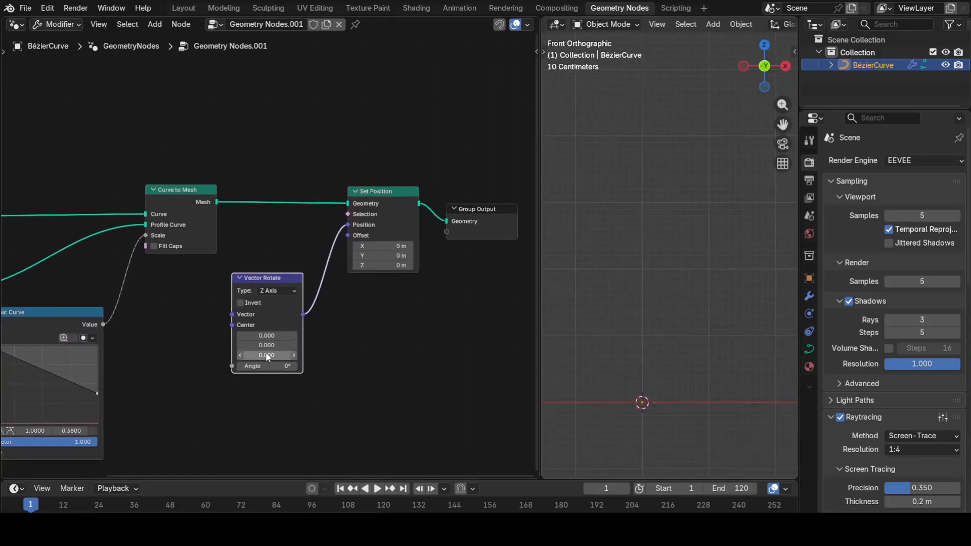
scroll(263, 353, "up", 1)
left_click_drag(282, 283, 297, 277)
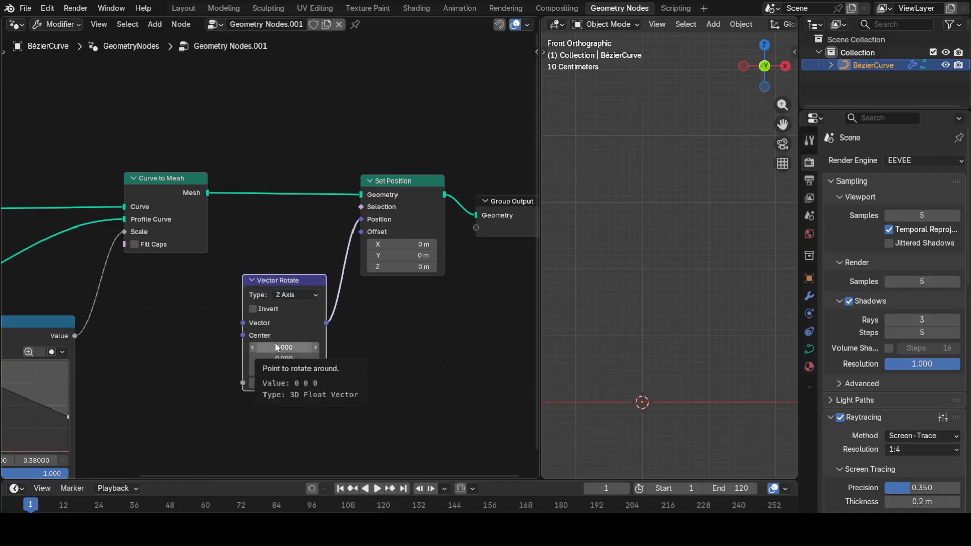
Add a Position node connected to the Vector input of Vector Rotate, placed beside it.
left_click_drag(243, 323, 193, 326)
type("pos")
key("Return")
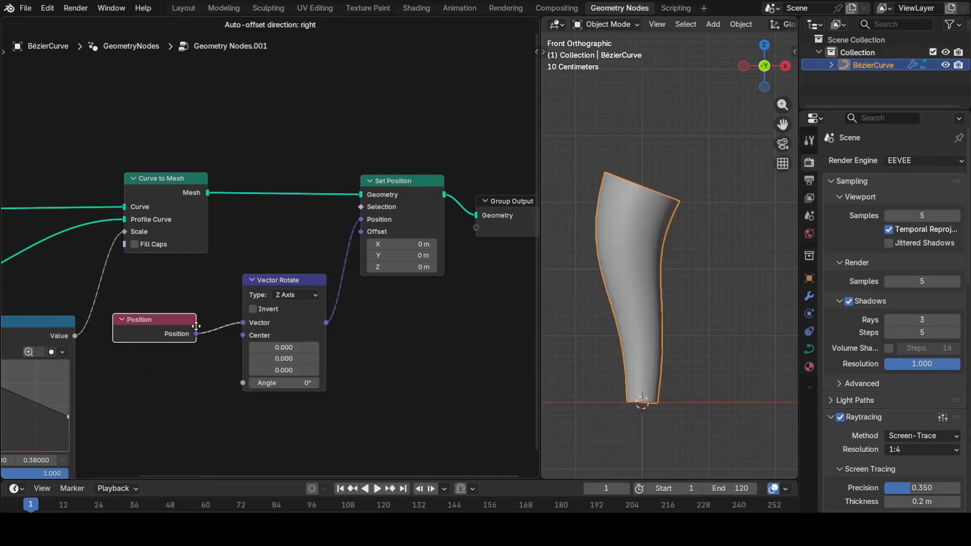
left_click(197, 327)
Move Group Input, Curve Circle, Spline Parameter and Float Curve horizontally away from the other nodes, and select Curve to Mesh.
scroll(177, 377, "down", 4)
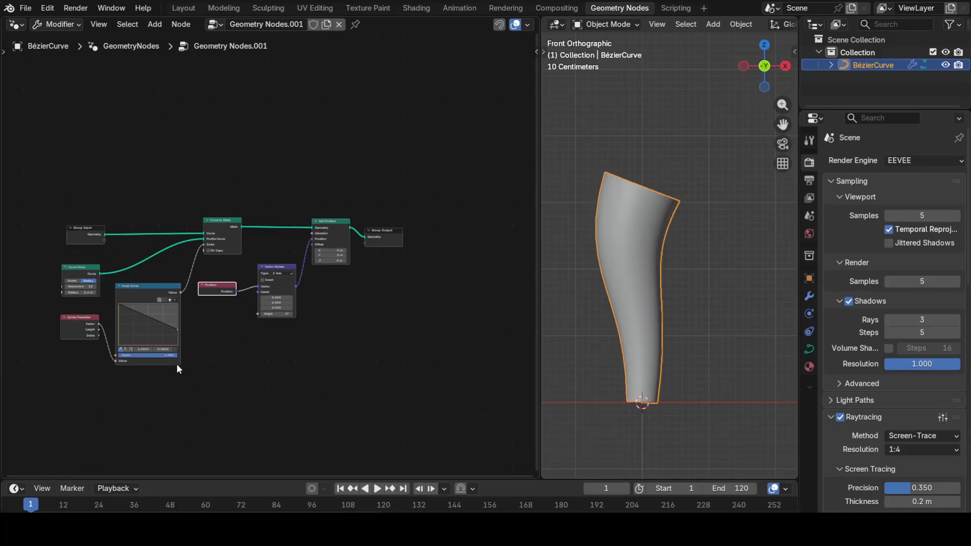
left_click_drag(48, 204, 142, 400)
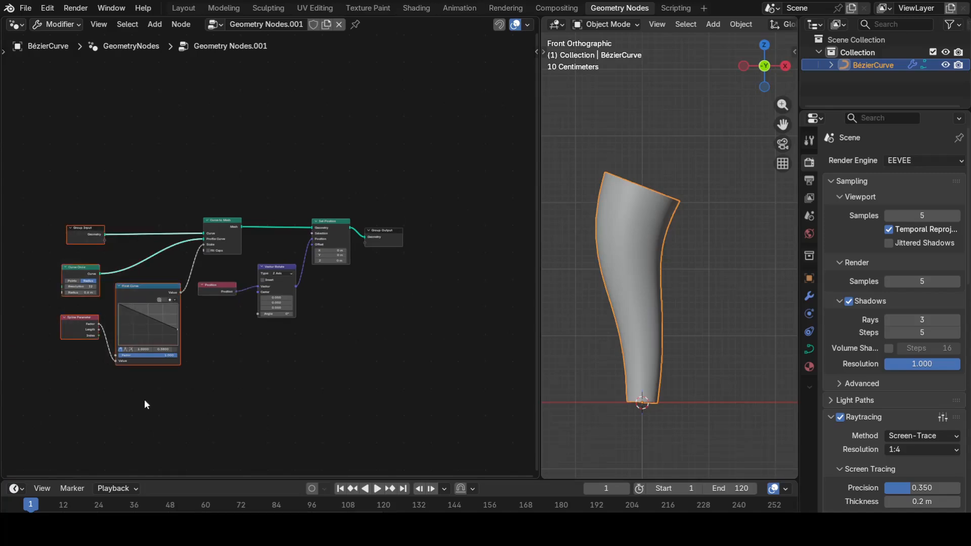
scroll(144, 399, "down", 2)
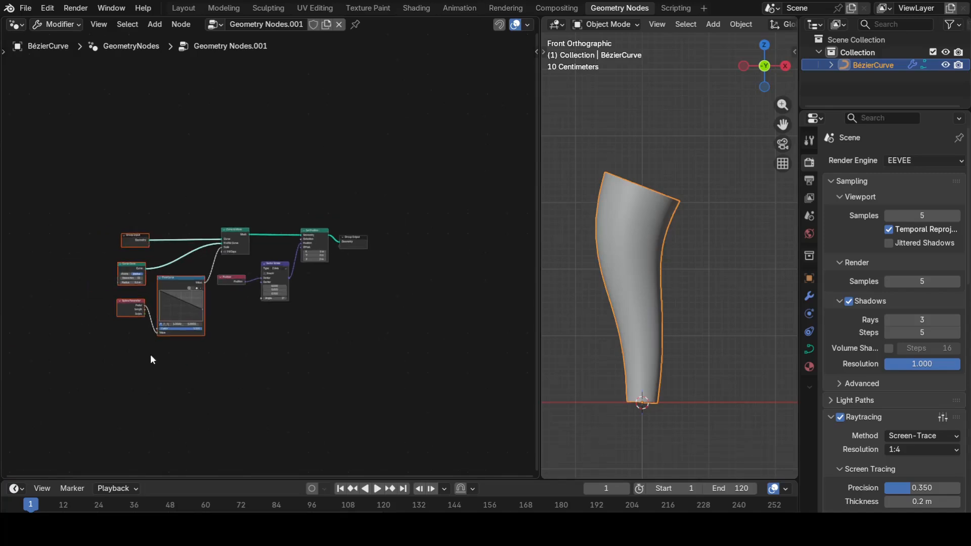
key("g")
key("x")
left_click(69, 356)
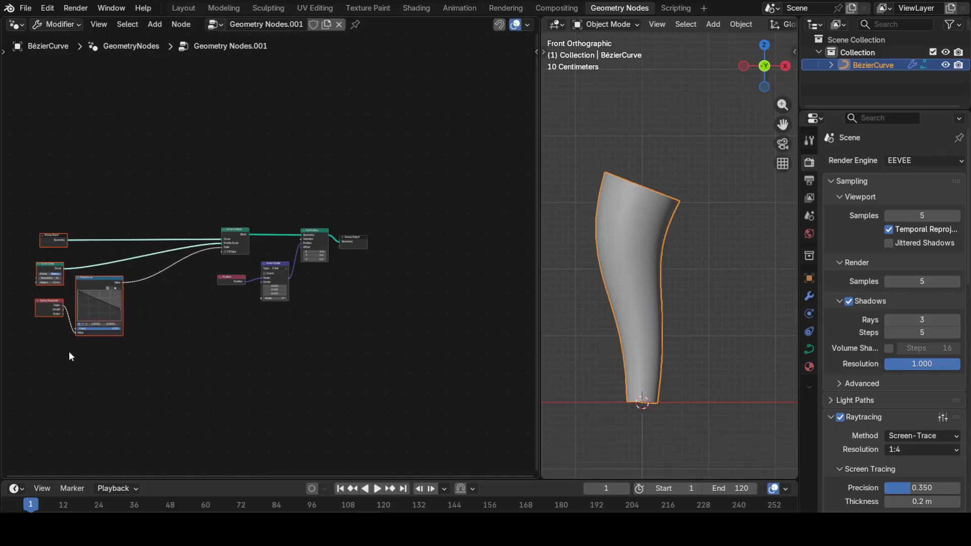
left_click(238, 235)
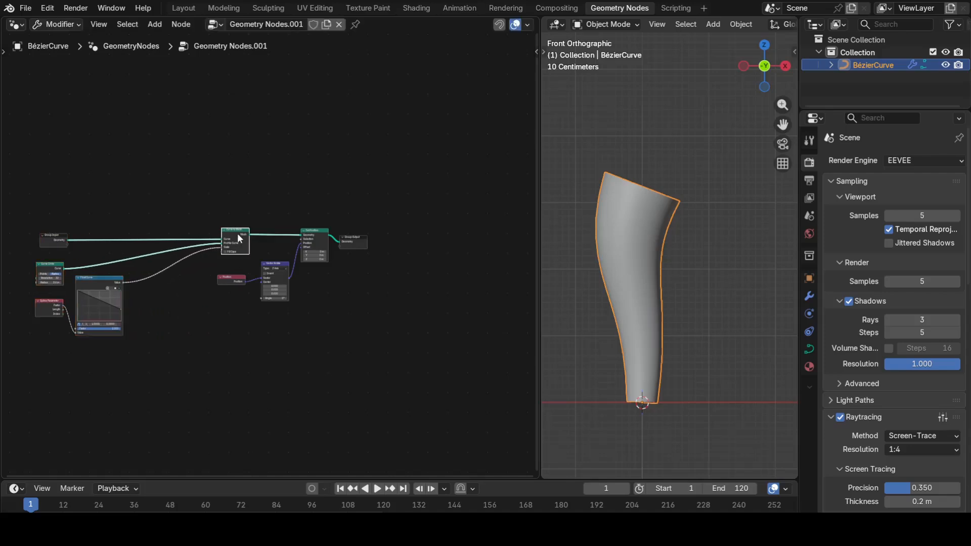
Move the Curve to Mesh node horizontally away from Set Position, closer to the Float Curve node.
key("g")
key("x")
left_click(172, 236)
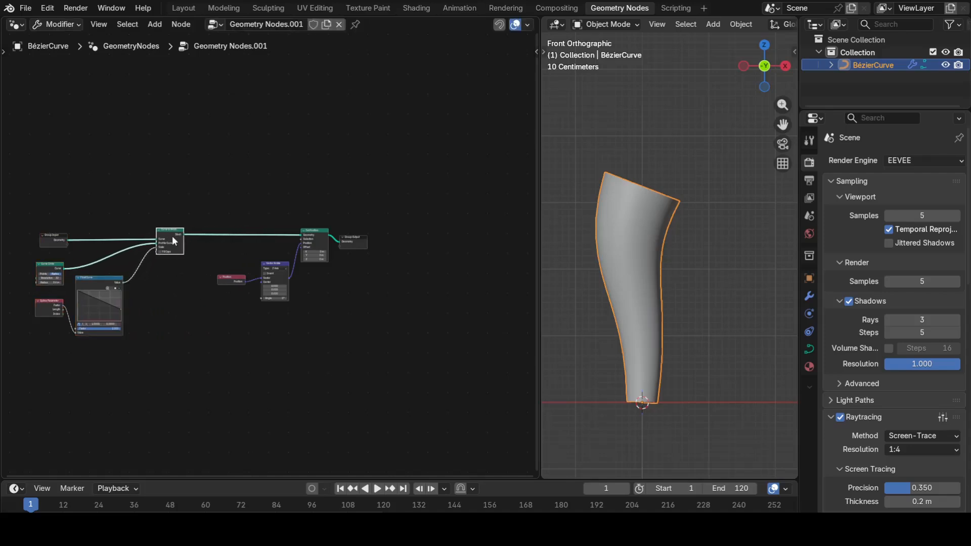
Move the Position node away from Vector Rotate and add a Separate XYZ node fed by its Position output.
scroll(272, 309, "up", 2)
scroll(271, 310, "up", 4)
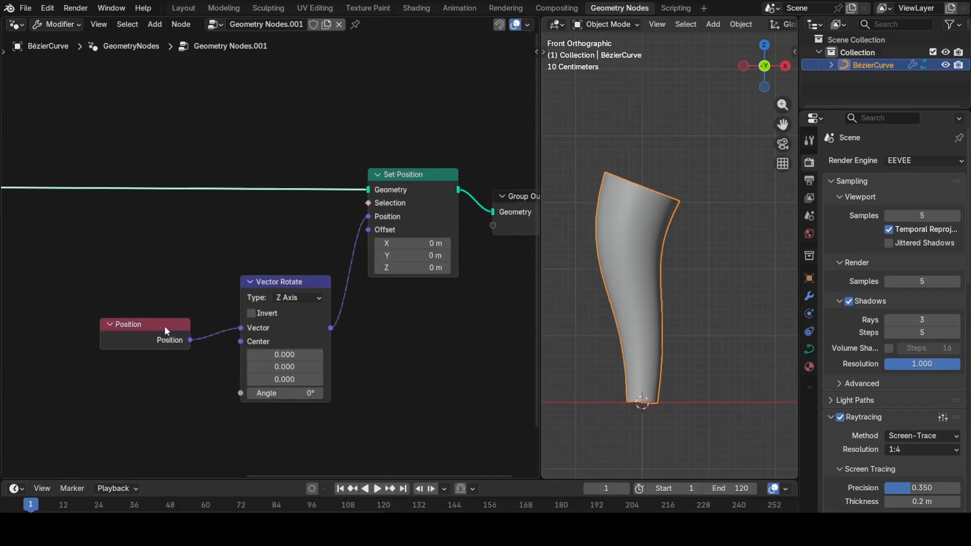
left_click_drag(163, 326, 127, 379)
type("separat")
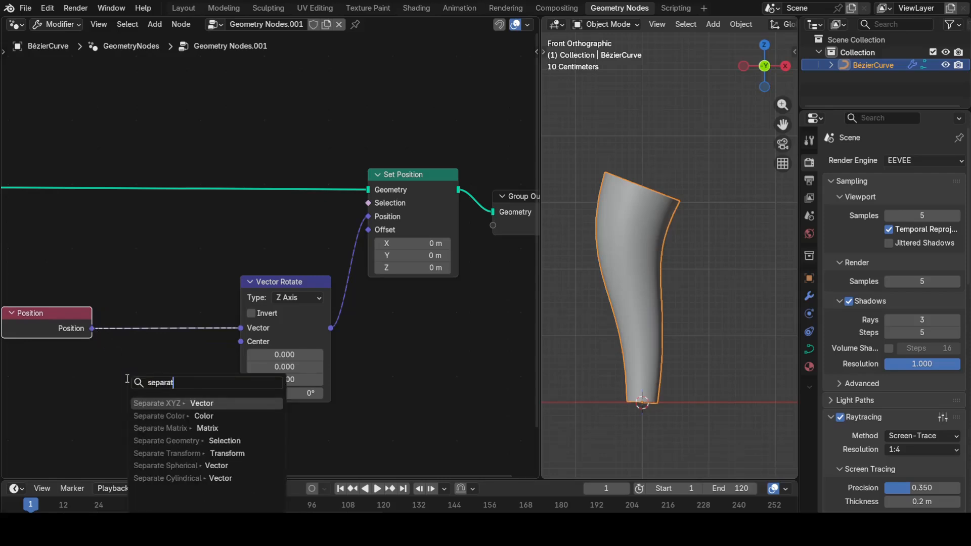
key("Return")
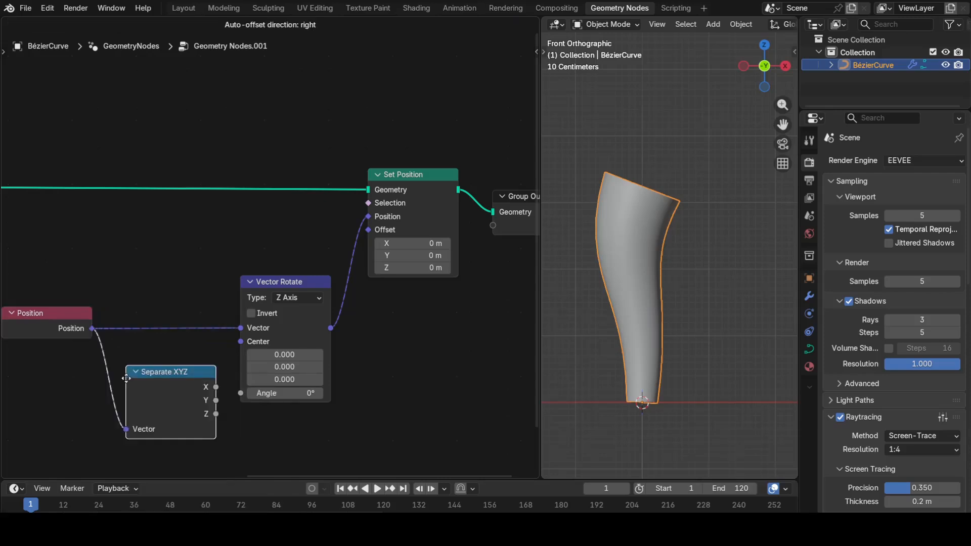
left_click(126, 378)
Add a Multiply math node to Separate XYZ's Z output and connect its Value to Vector Rotate's Angle.
scroll(152, 376, "down", 1)
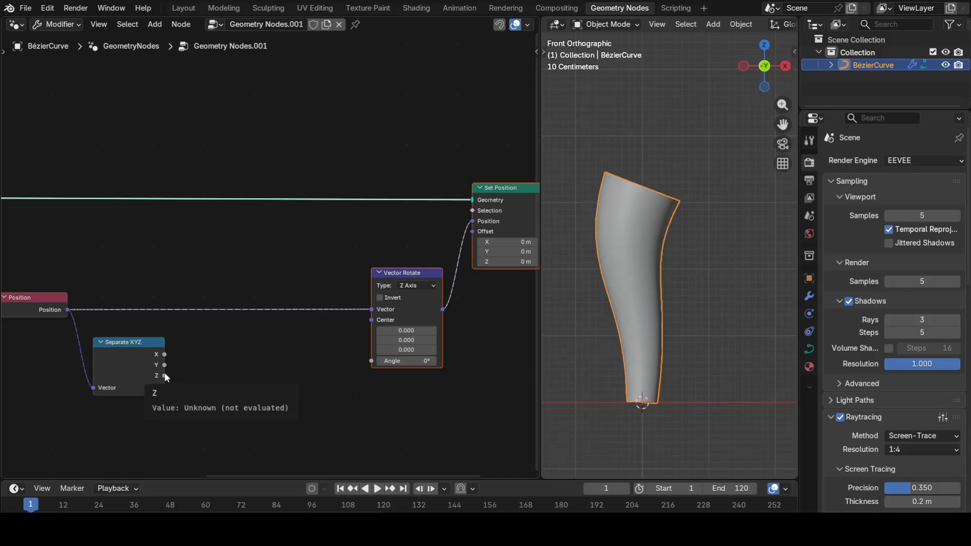
left_click_drag(164, 375, 210, 374)
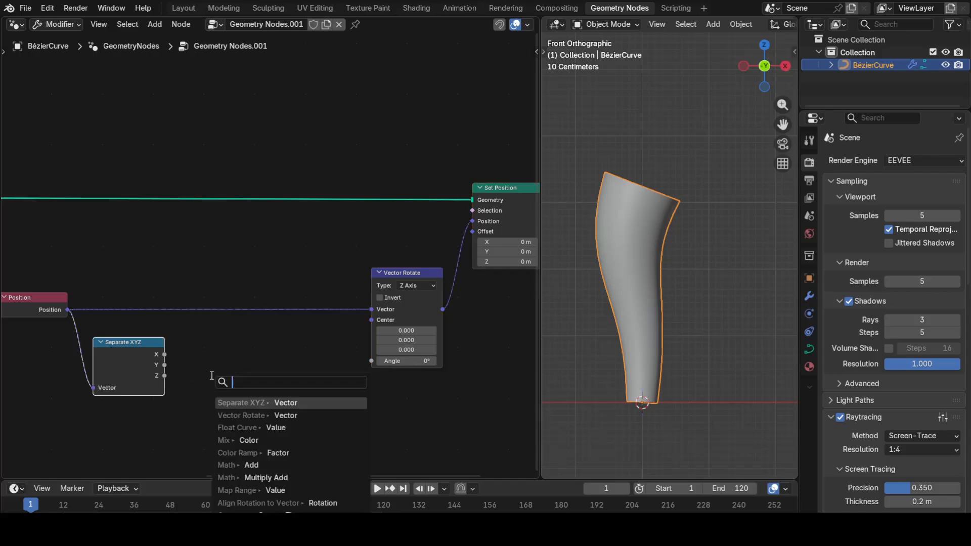
type("multpl")
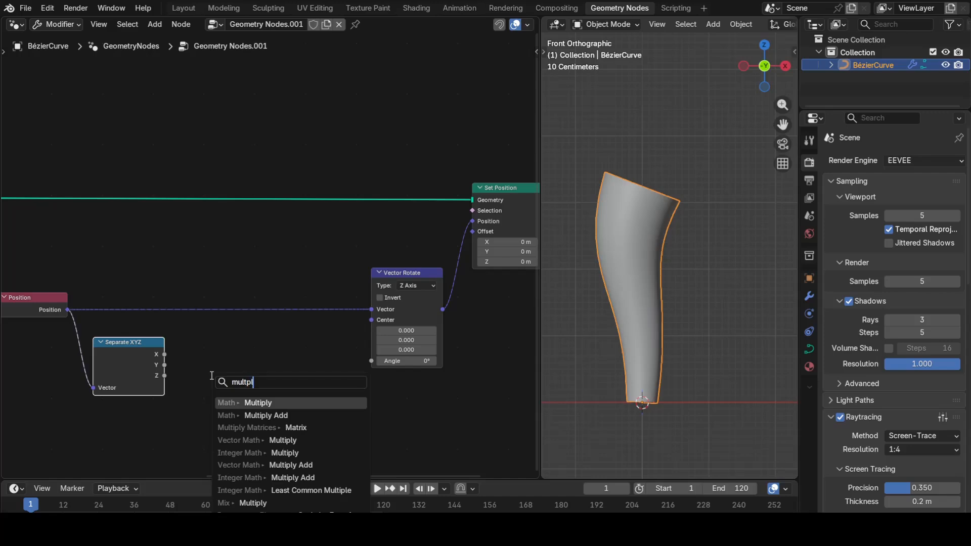
key("Return")
left_click(211, 339)
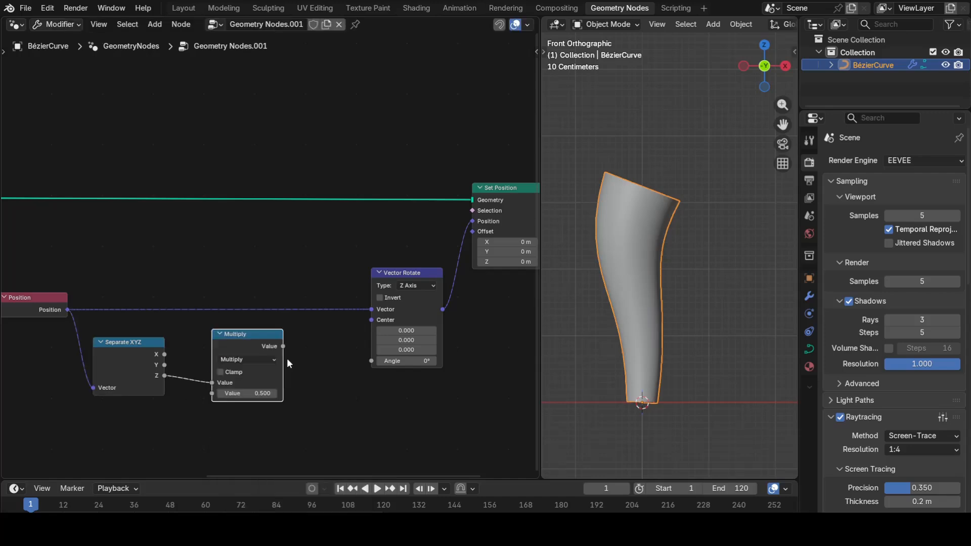
left_click_drag(283, 347, 371, 362)
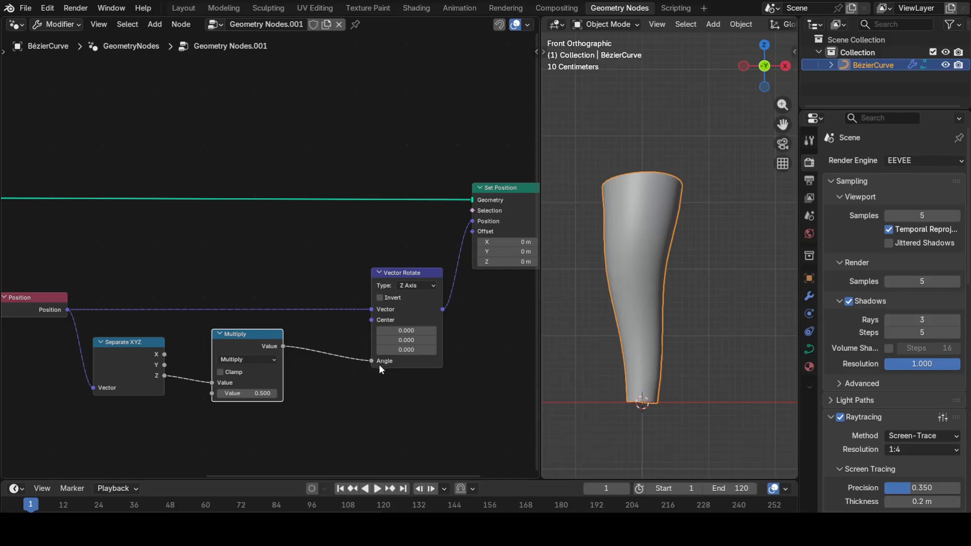
Display the tube in wireframe shading from the front view and set the Multiply node's value to 1.260.
scroll(728, 24, "down", 5)
middle_click_drag(546, 45, 531, 45)
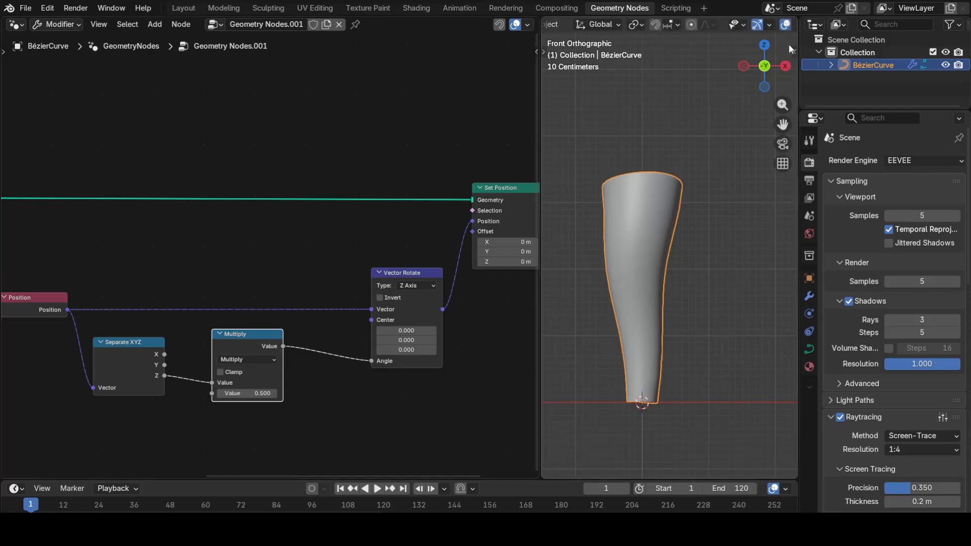
middle_click_drag(723, 38, 680, 40)
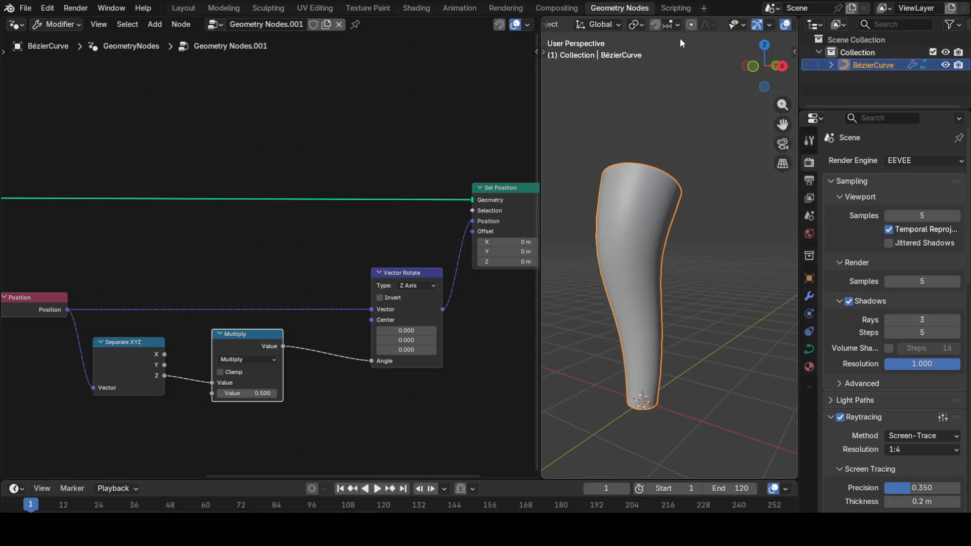
scroll(745, 29, "down", 6)
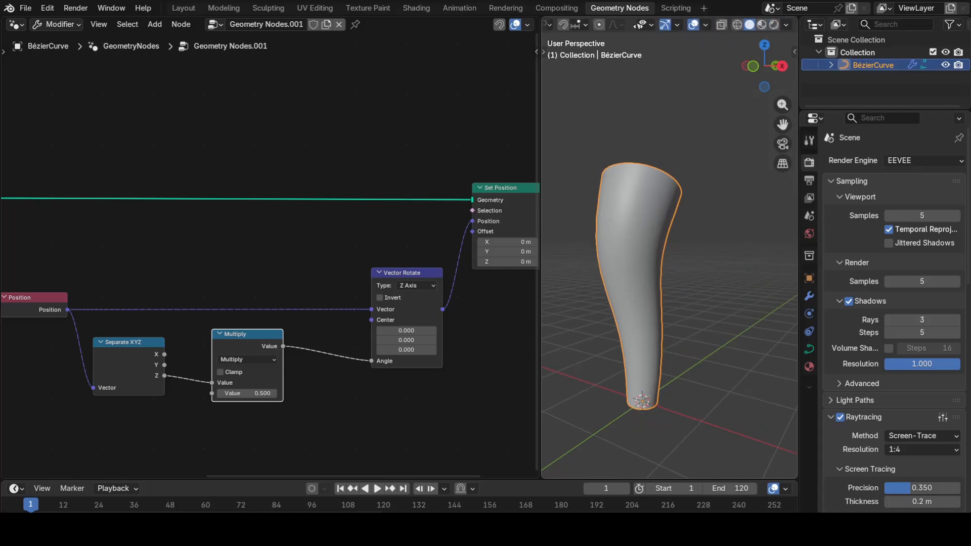
left_click(738, 24)
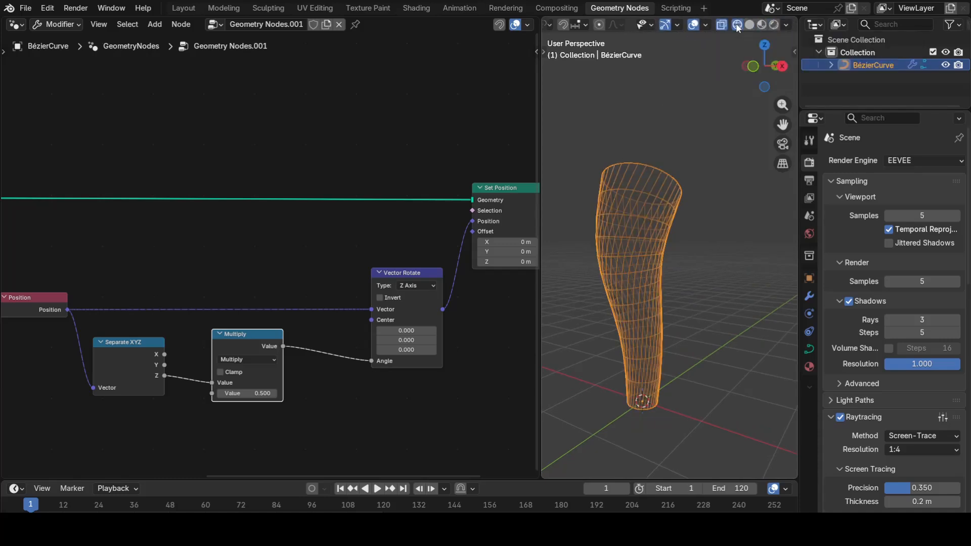
key("KP_1")
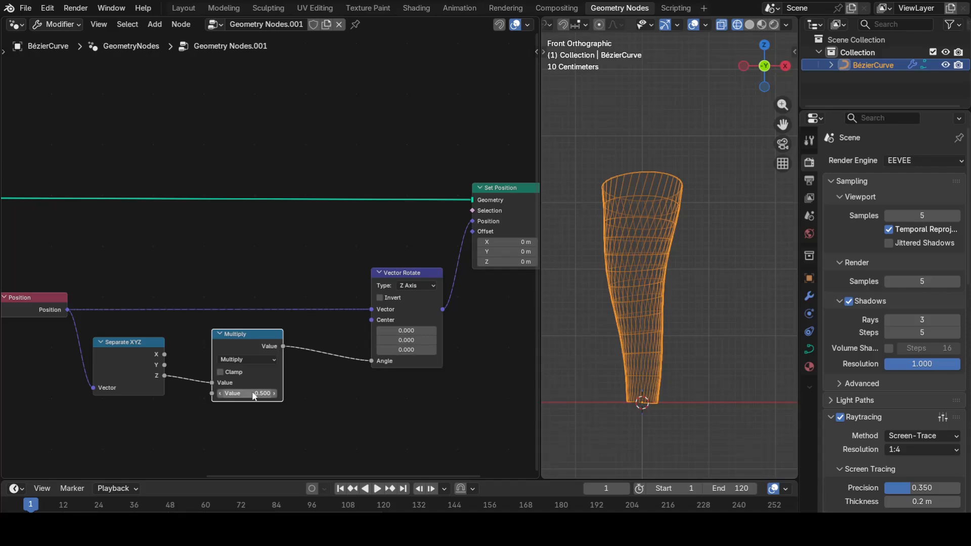
left_click_drag(248, 394, 401, 393)
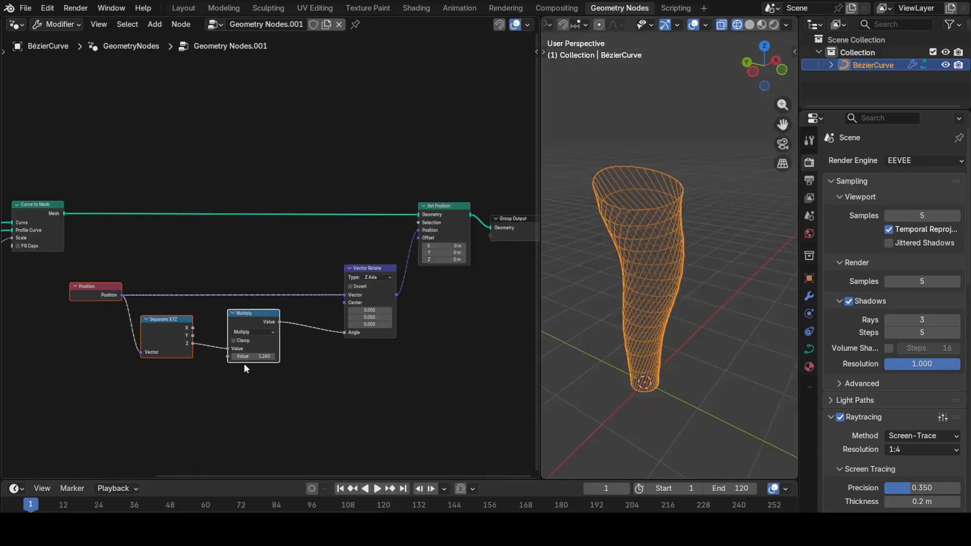
Move Position, Separate XYZ and Multiply horizontally closer to Vector Rotate, and lower the Multiply node beneath it.
key("g")
key("x")
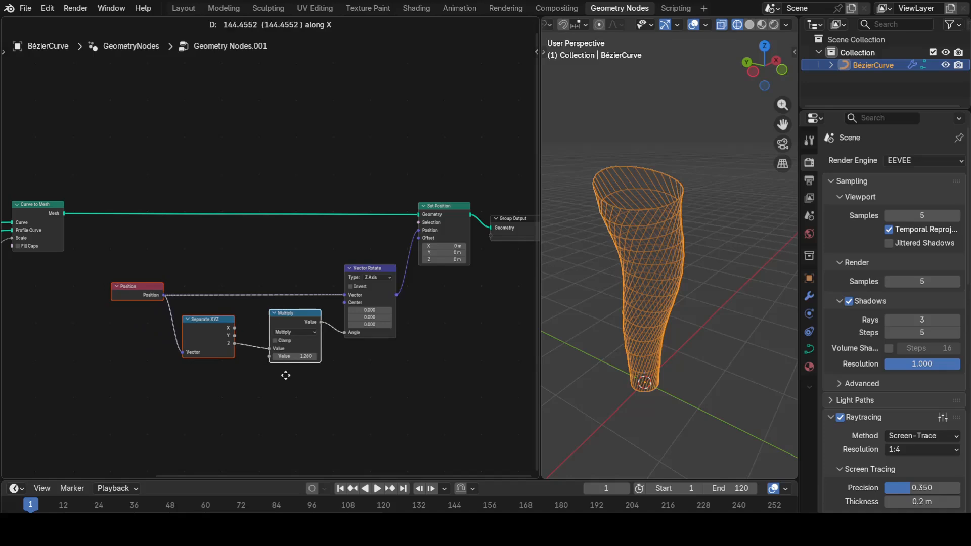
left_click(285, 374)
scroll(468, 334, "down", 3)
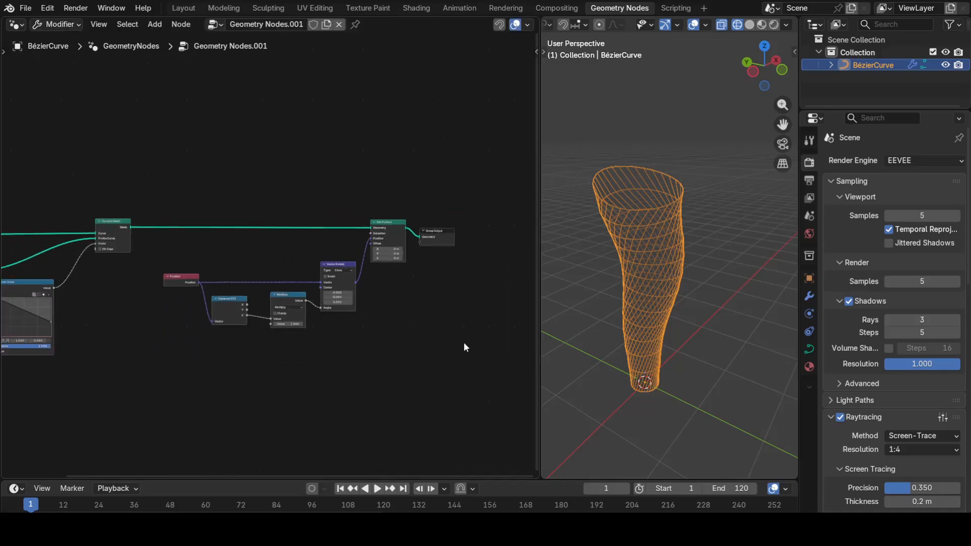
left_click_drag(288, 298, 283, 341)
Move Group Output away from Set Position, insert a Subdivide Mesh node between them and set its level to 2.
scroll(457, 337, "up", 5)
middle_click_drag(531, 288, 293, 301)
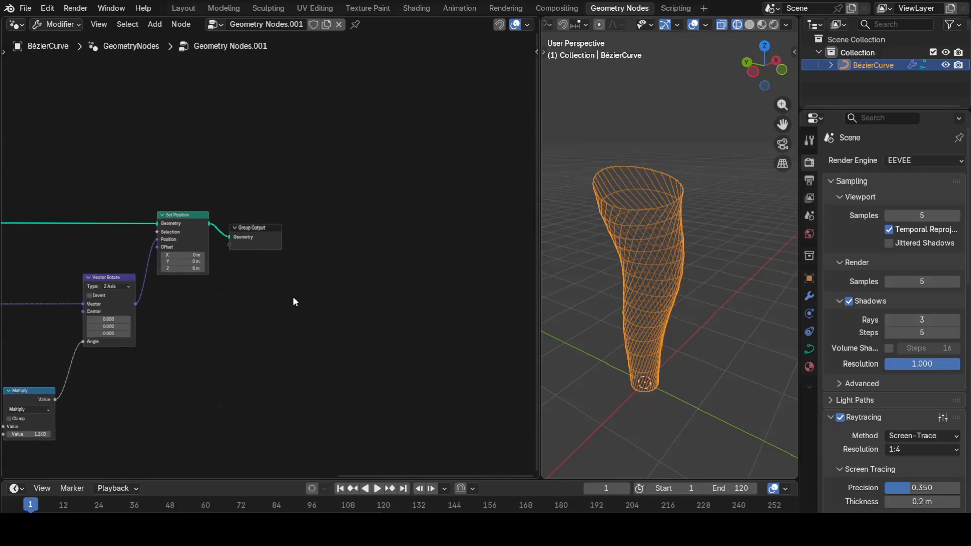
left_click_drag(268, 234, 354, 242)
key("shift+a")
type("subd")
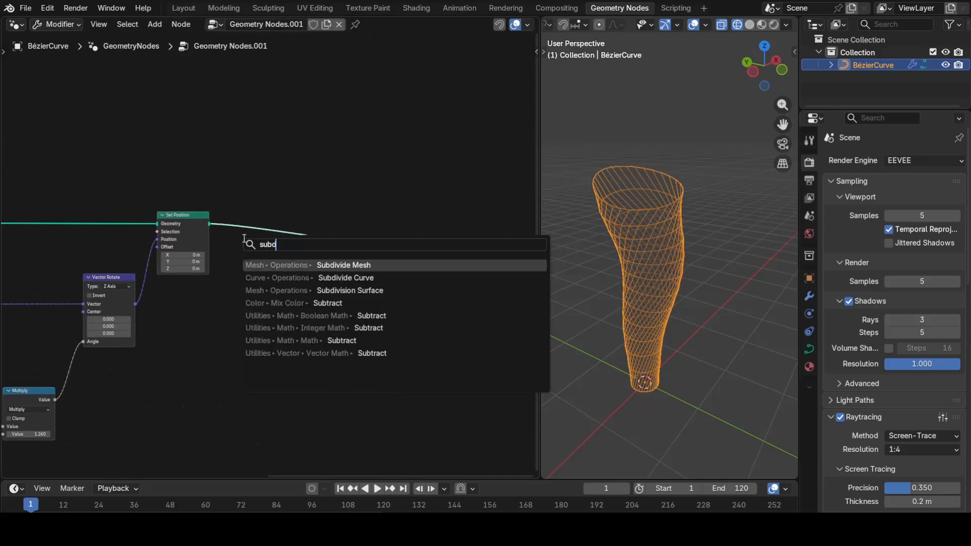
key("Return")
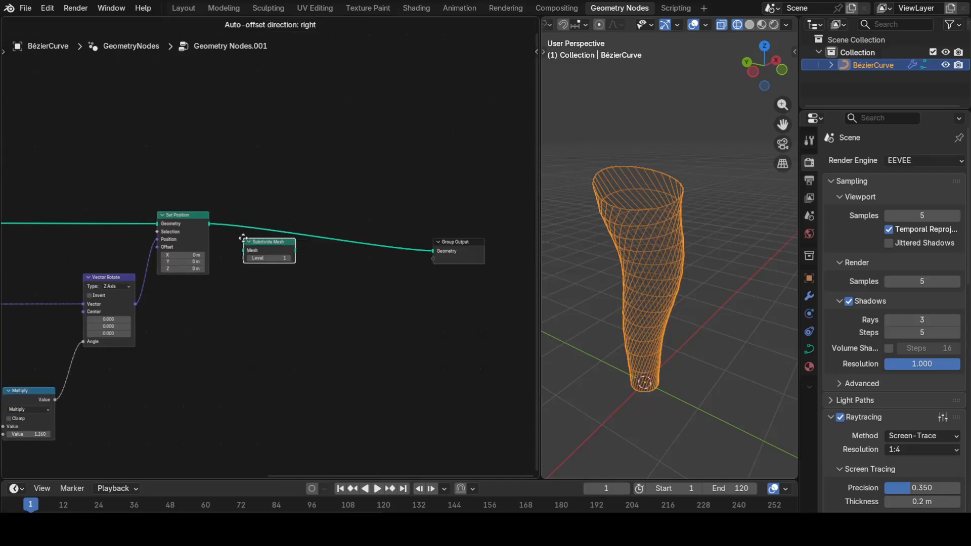
left_click(247, 223)
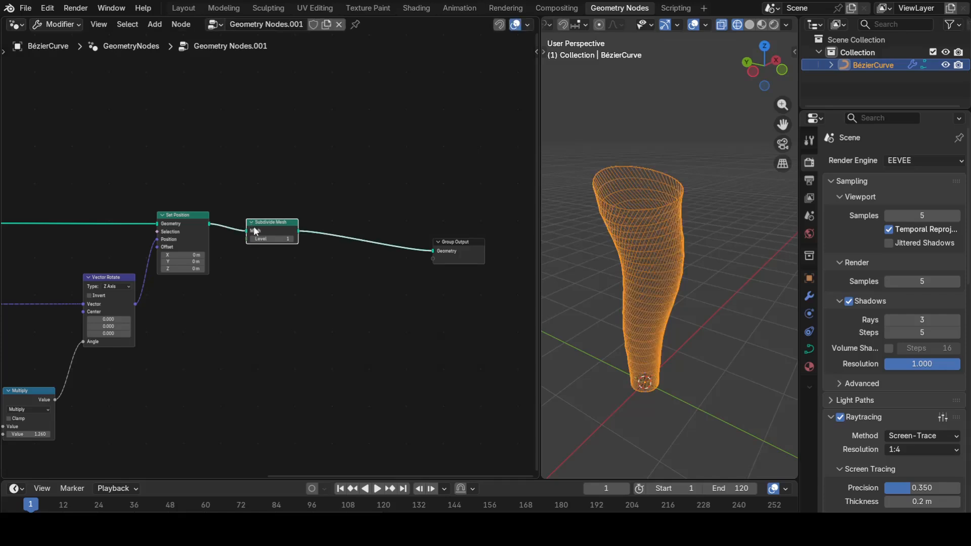
left_click(293, 239)
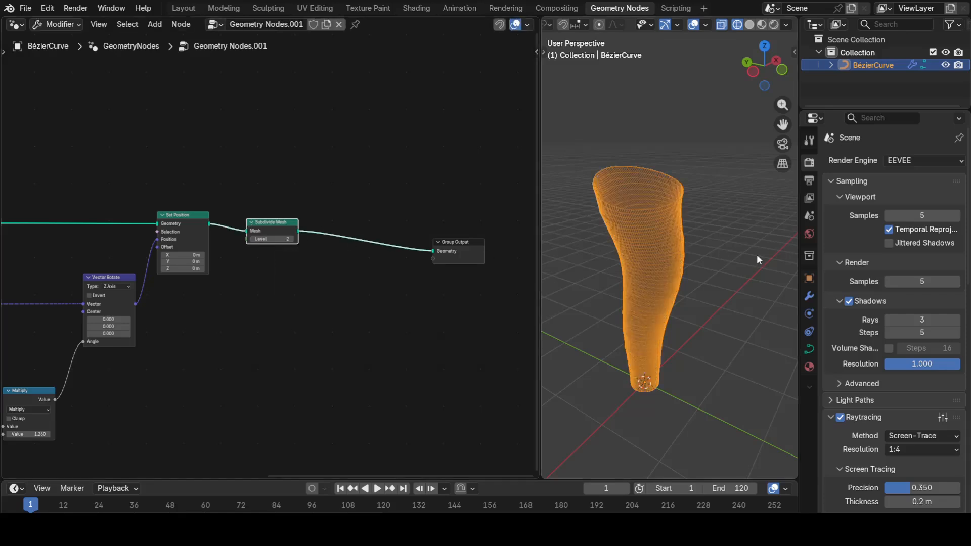
left_click(715, 217)
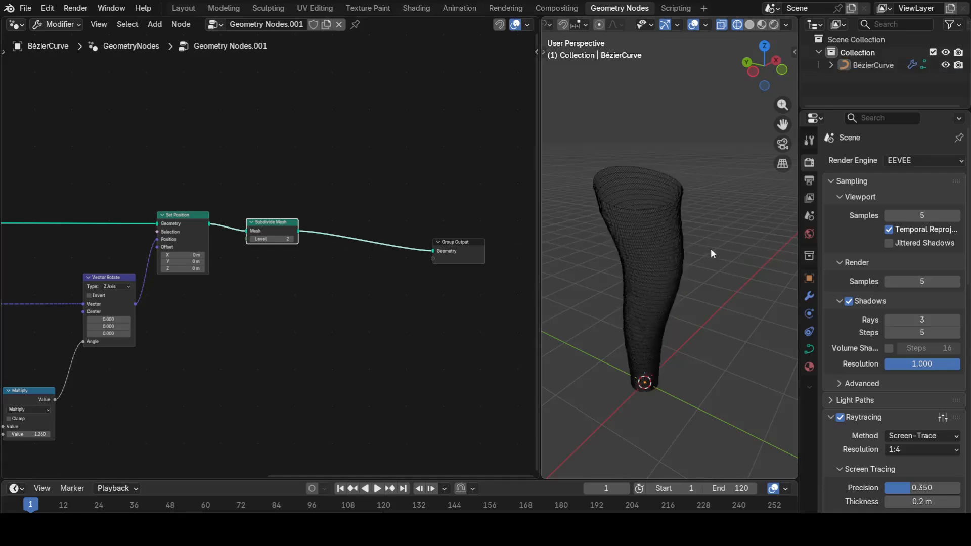
left_click(648, 253)
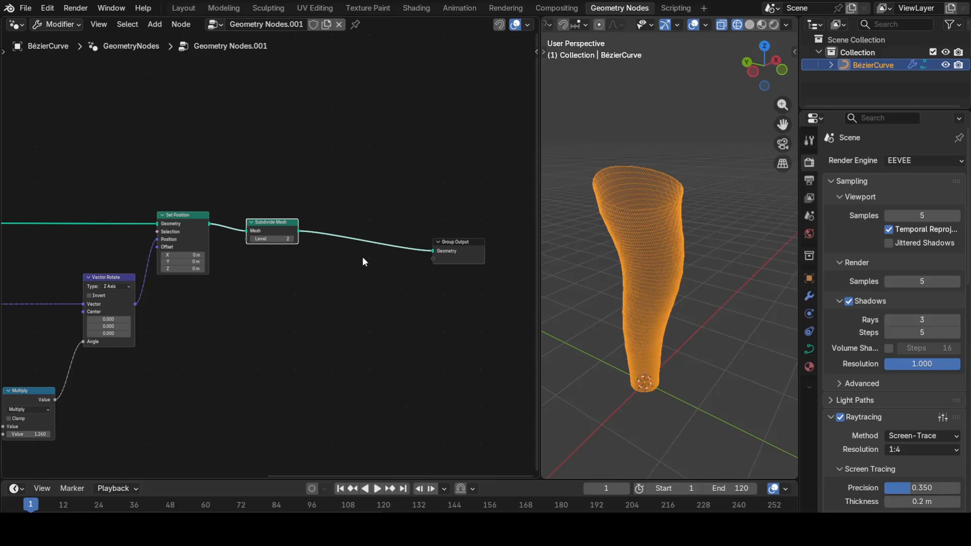
Insert a second Set Position node between Subdivide Mesh and Group Output.
key("shift+a")
type("set")
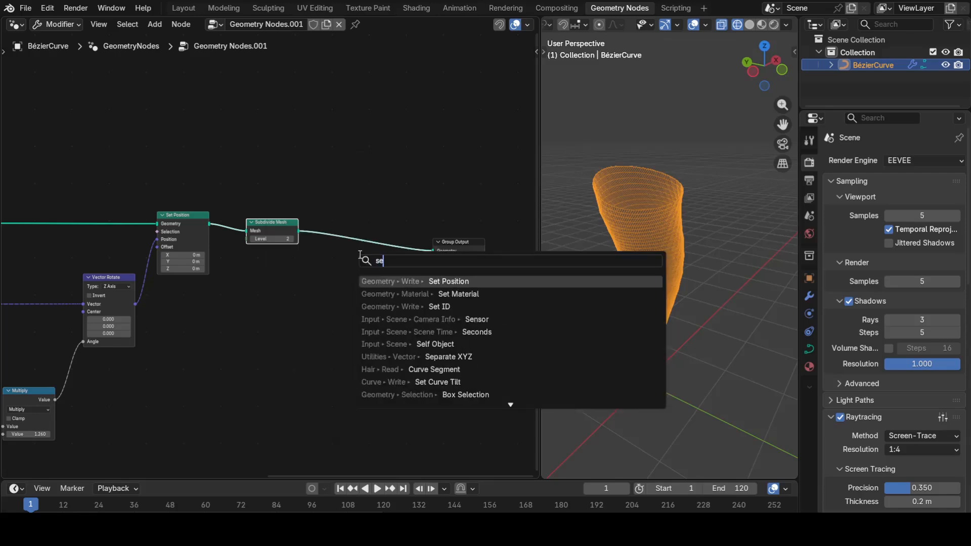
key("Return")
left_click(371, 286)
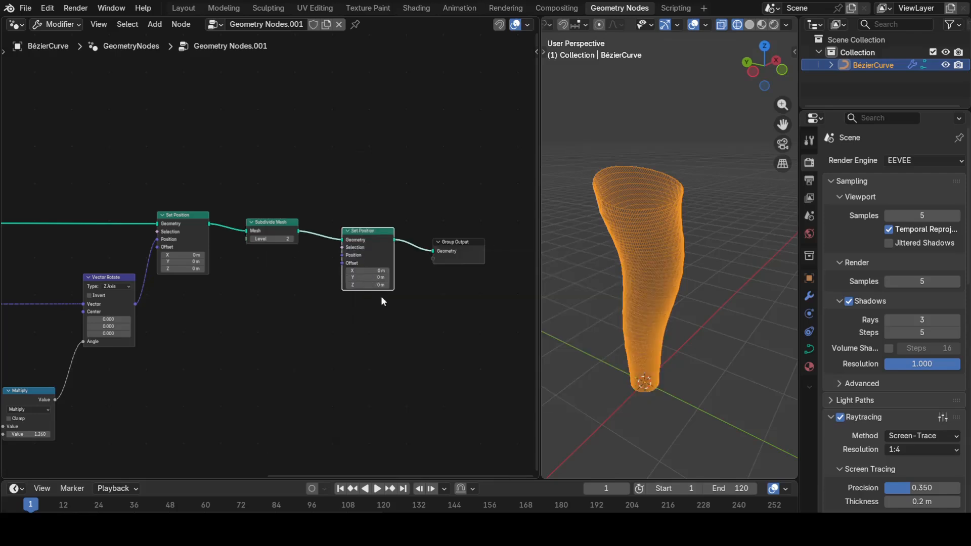
Return the viewport to solid shading and deselect the curve object.
scroll(383, 301, "up", 2)
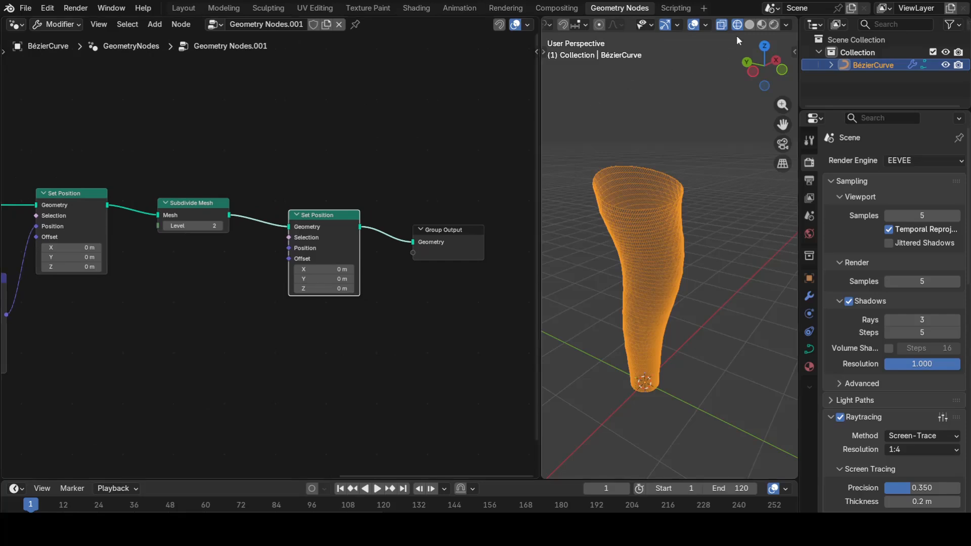
left_click(749, 24)
left_click(712, 220)
Add a Wave Texture node with its Color output feeding the second Set Position's Offset, placed below Subdivide Mesh.
left_click_drag(288, 258, 254, 291)
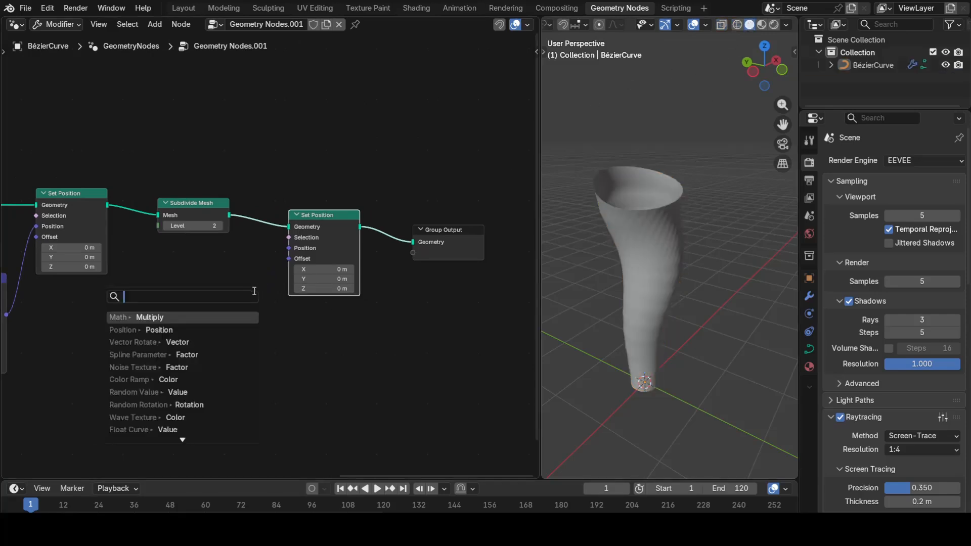
type("wave")
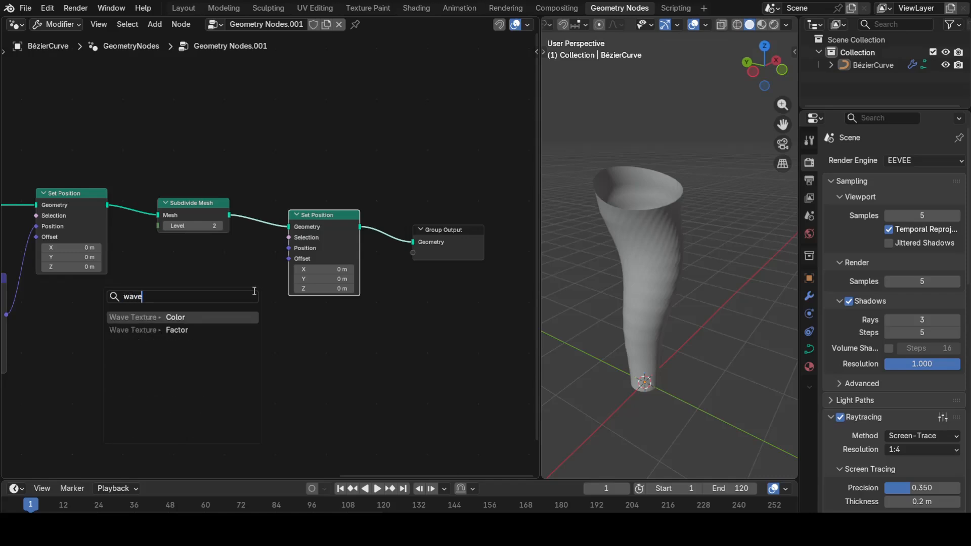
key("Return")
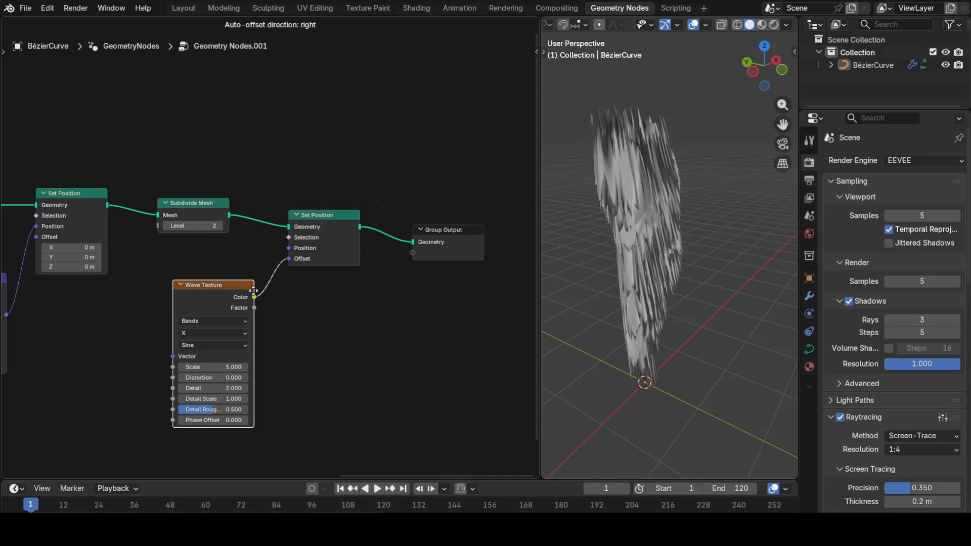
left_click(161, 331)
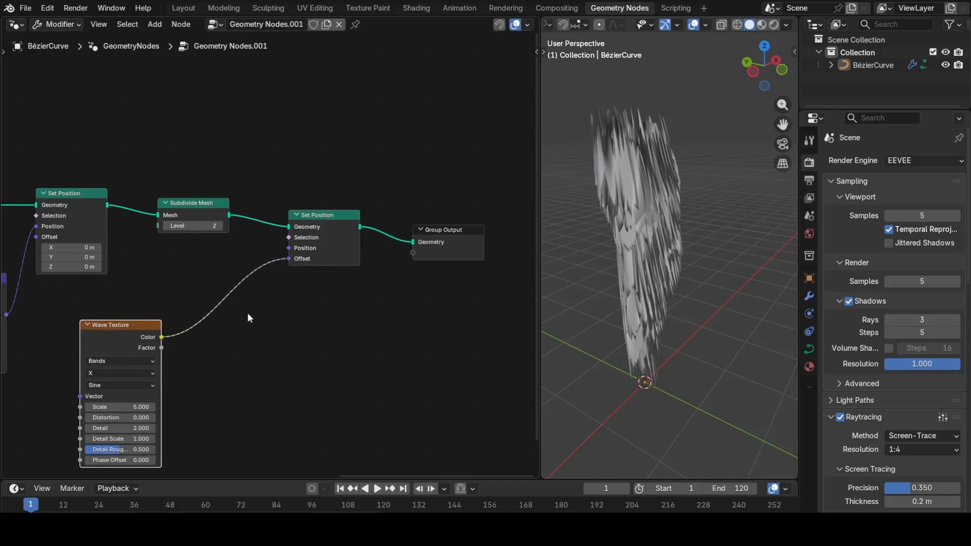
Insert a Vector Math Subtract node between the Wave Texture's Color output and the second Set Position's Offset.
key("shift+a")
mouse_move(227, 319)
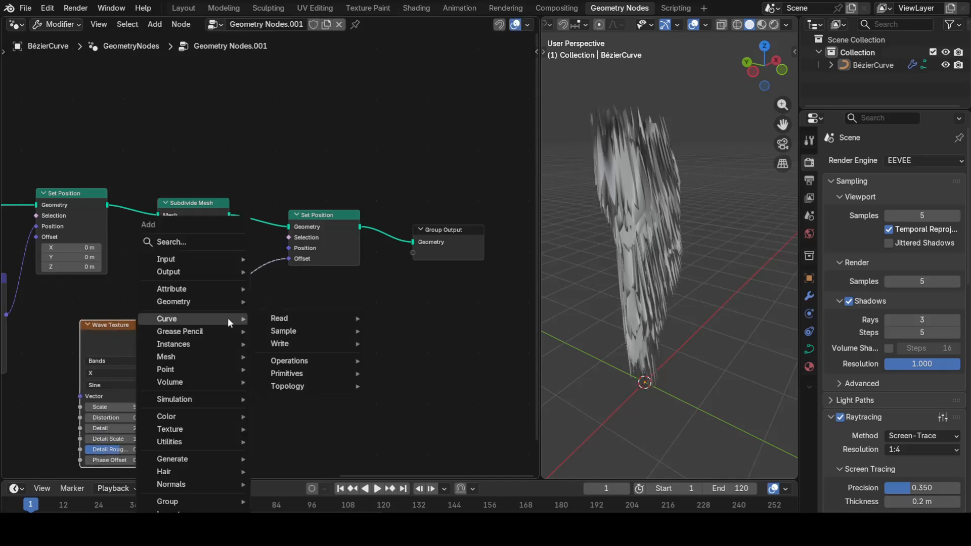
type("subtra")
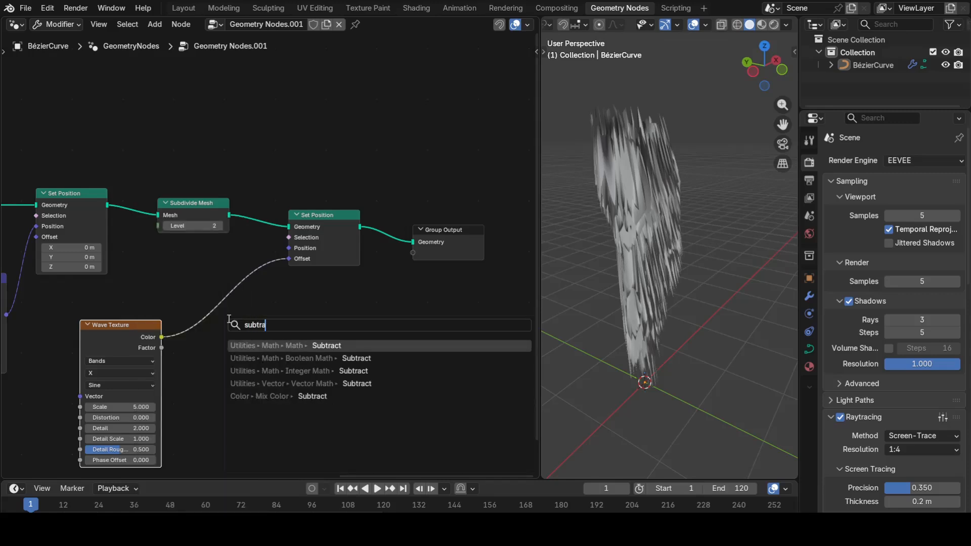
left_click(230, 385)
left_click(230, 389)
Set all three components of the Subtract node's second vector to 0.5.
left_click_drag(230, 363, 230, 383)
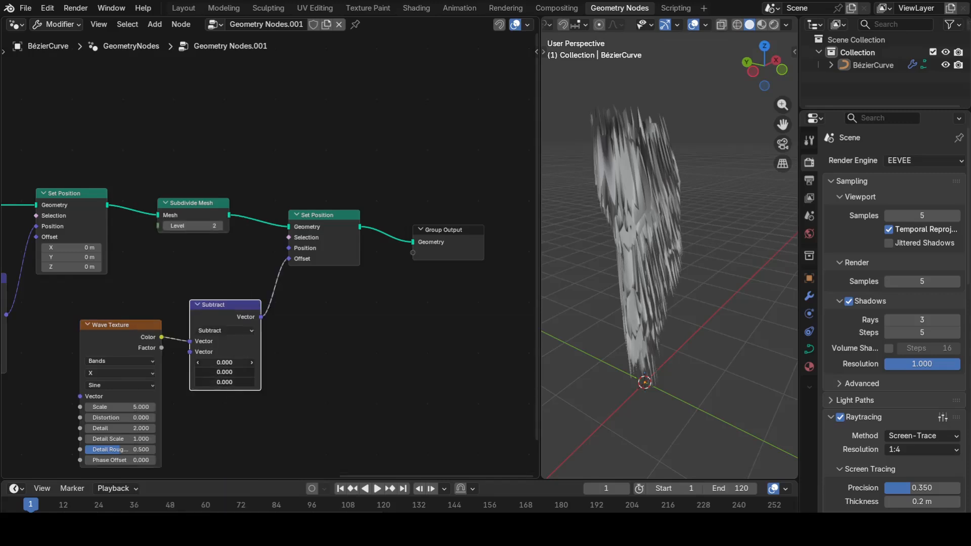
left_click(231, 362)
type("0.5")
key("Return")
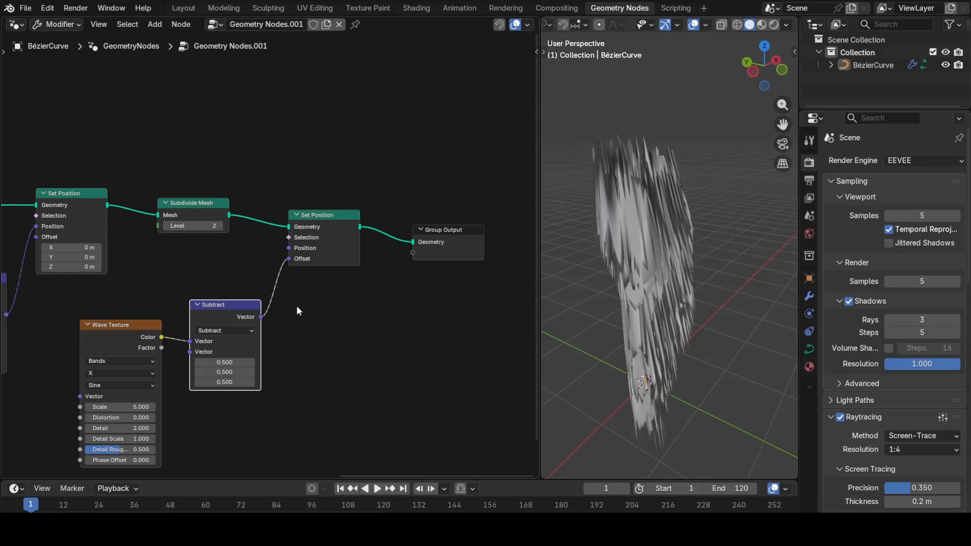
Insert a Vector Math Scale node between Subtract and the second Set Position's Offset and set its Scale to 0.020.
key("shift+a")
type("scal")
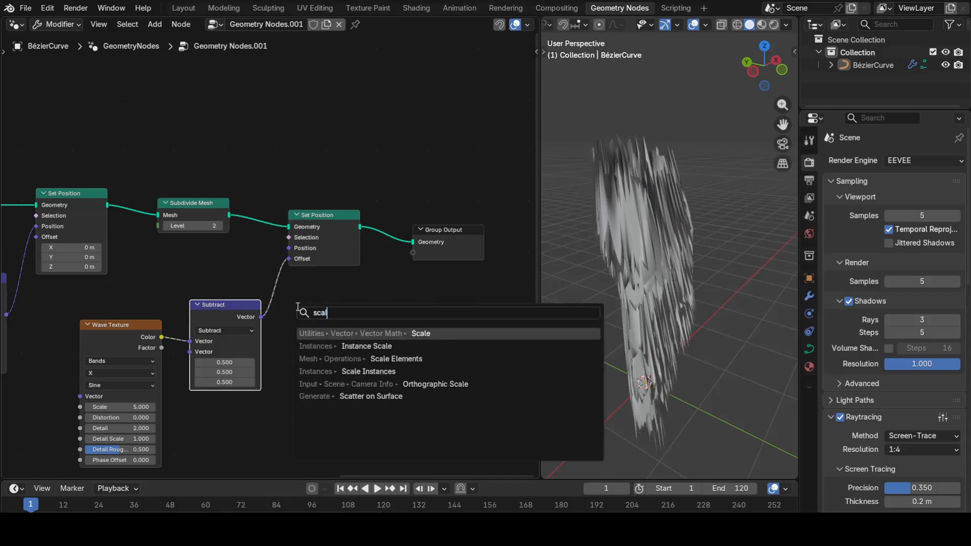
left_click(386, 334)
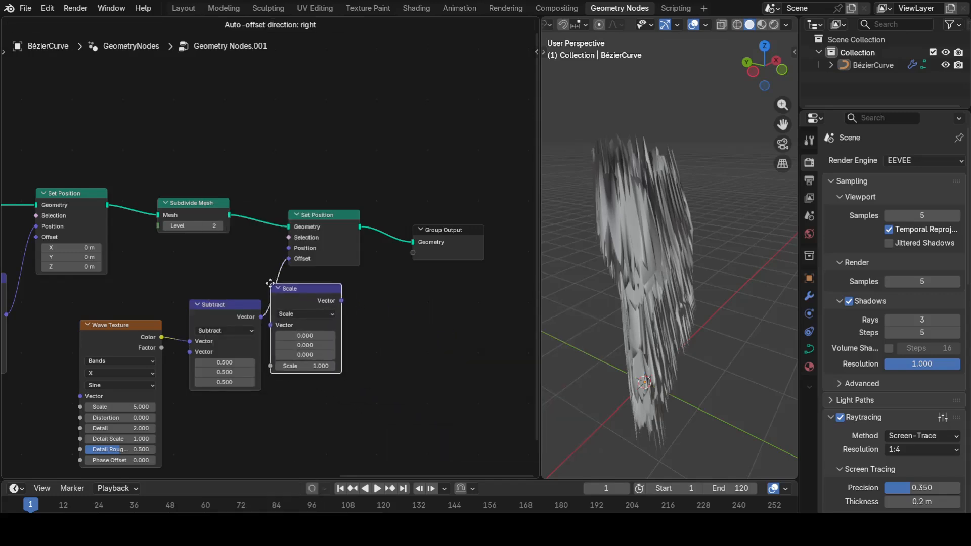
left_click(279, 285)
mouse_move(336, 338)
left_mouse_down()
mouse_move(286, 338)
mouse_move(351, 338)
left_mouse_up()
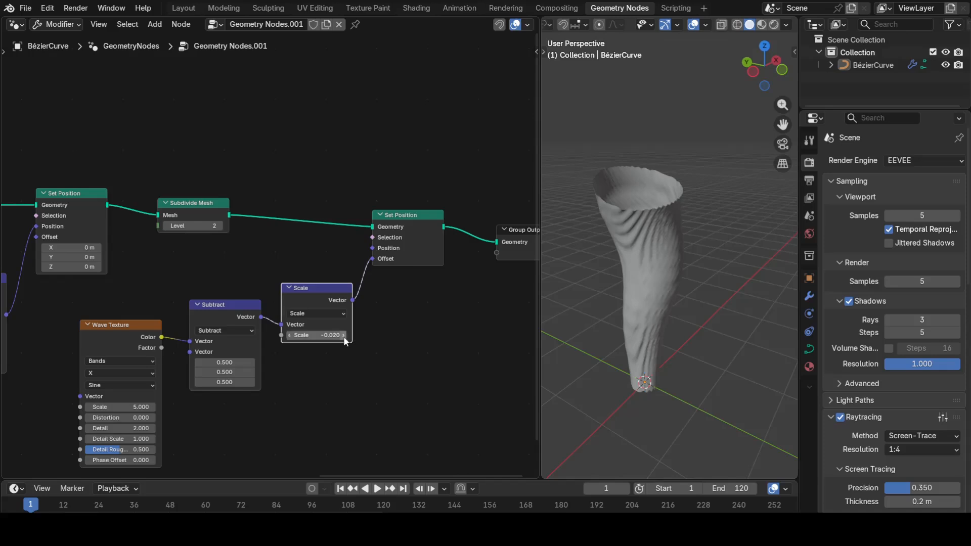
mouse_move(319, 336)
left_mouse_down()
mouse_move(343, 336)
mouse_move(330, 336)
left_mouse_up()
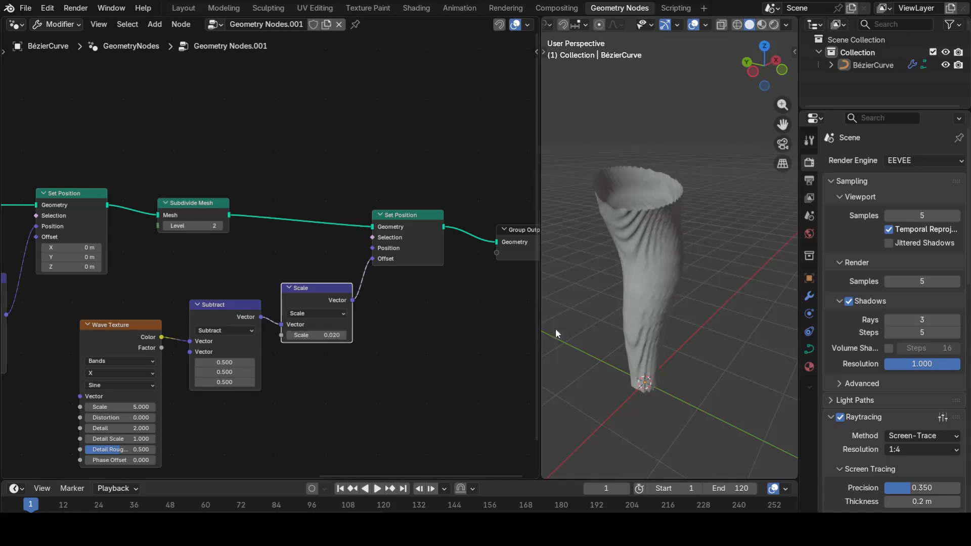
Set the Wave Texture's bands direction to Z and its Scale to 0.990.
scroll(663, 287, "up", 2)
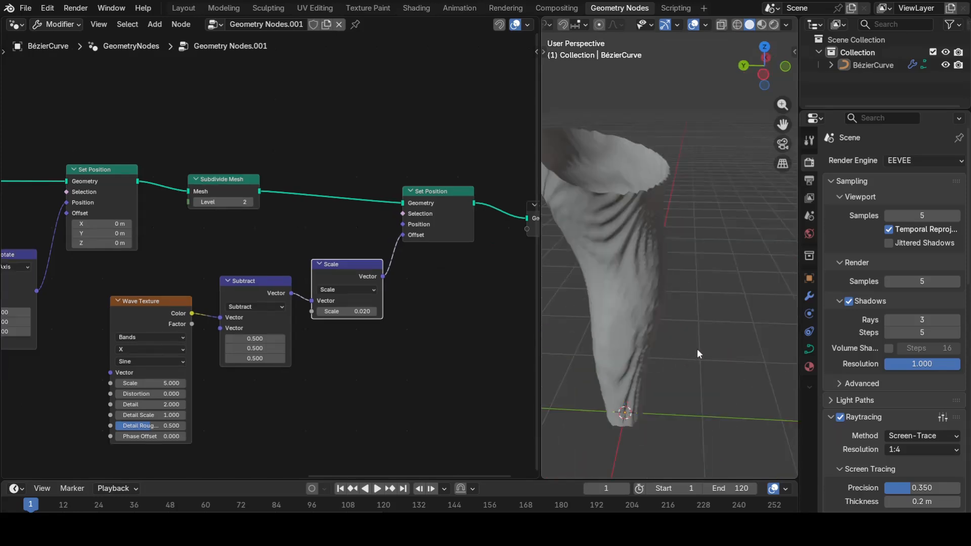
middle_click_drag(697, 352, 644, 350)
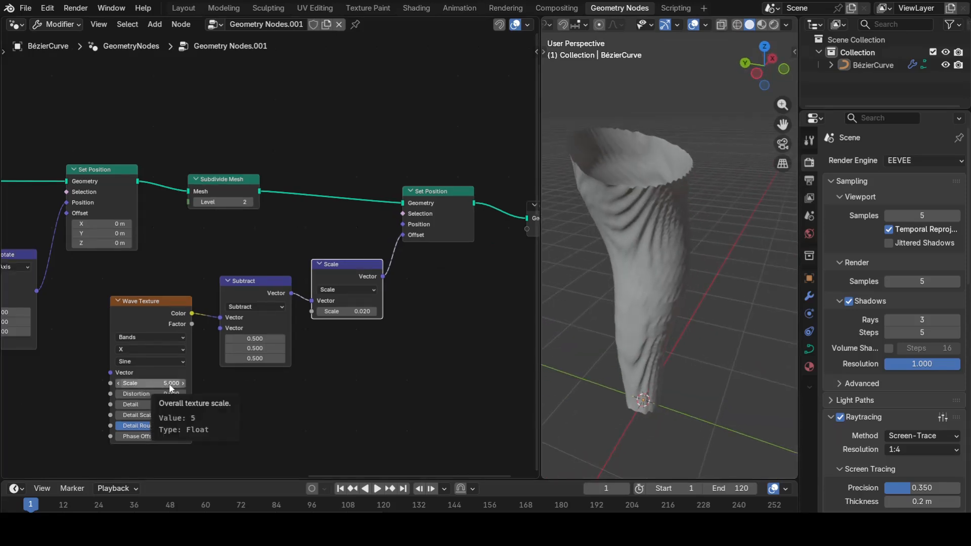
left_click_drag(170, 385, 76, 385)
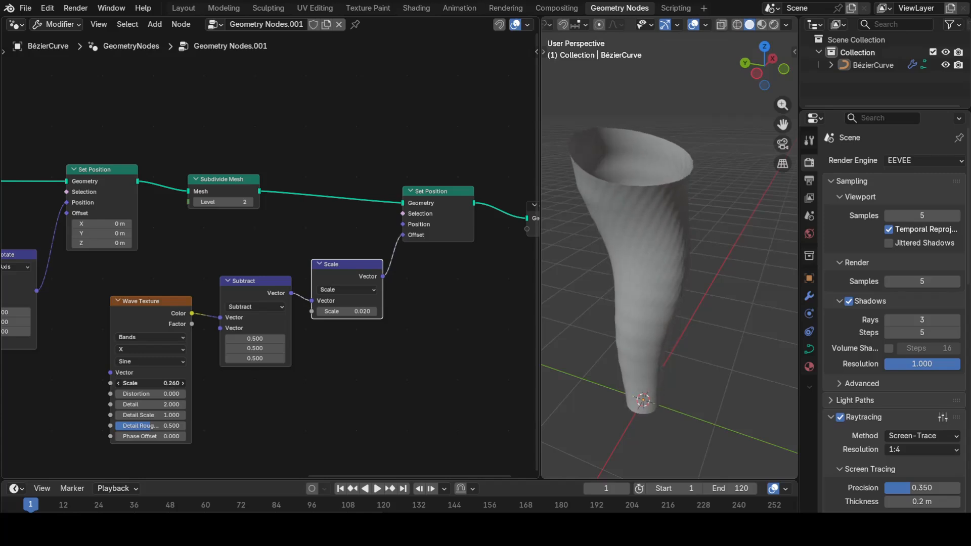
left_click(151, 348)
left_click(154, 394)
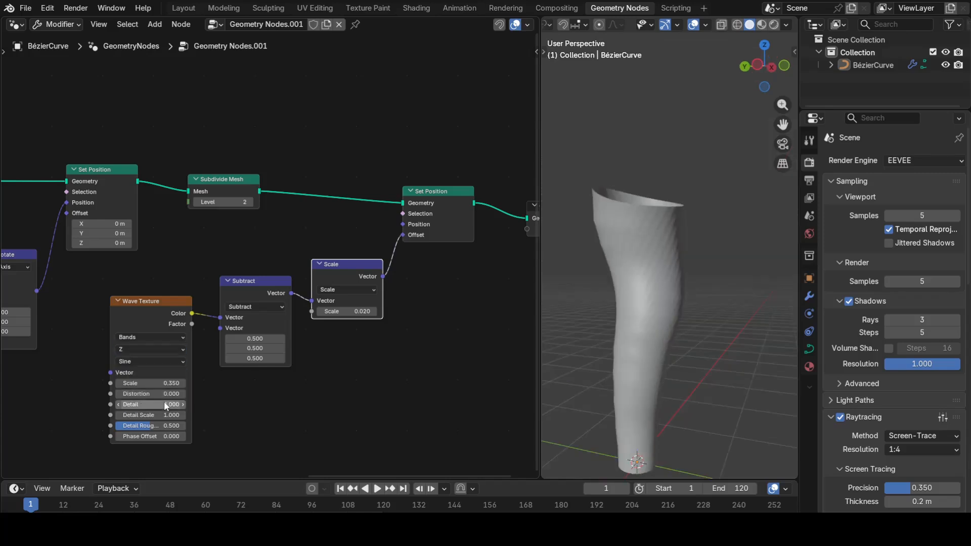
left_click_drag(157, 381, 183, 381)
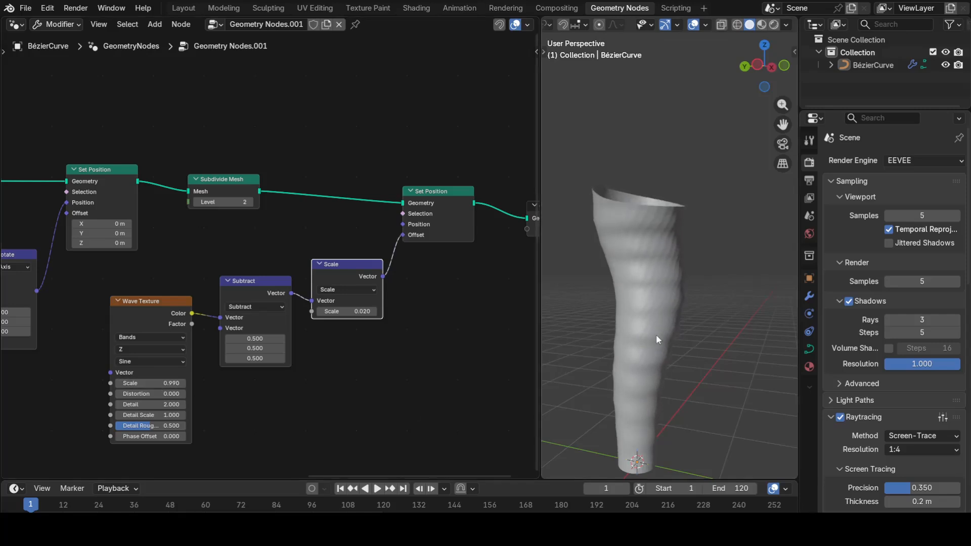
middle_click_drag(657, 335, 648, 308)
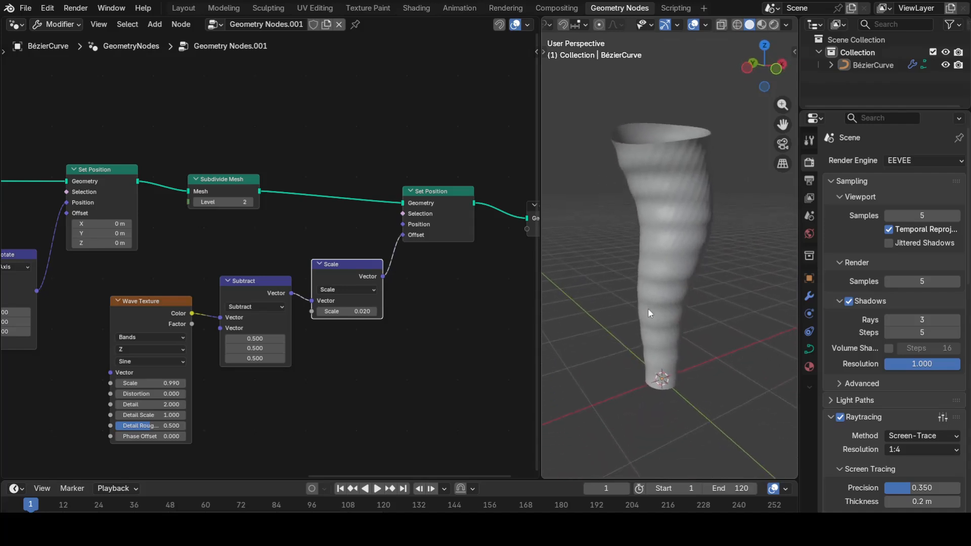
Move the Wave Texture, Subtract, Scale and second Set Position nodes to the right to make room before the texture.
mouse_move(143, 368)
scroll(362, 360, "down", 4)
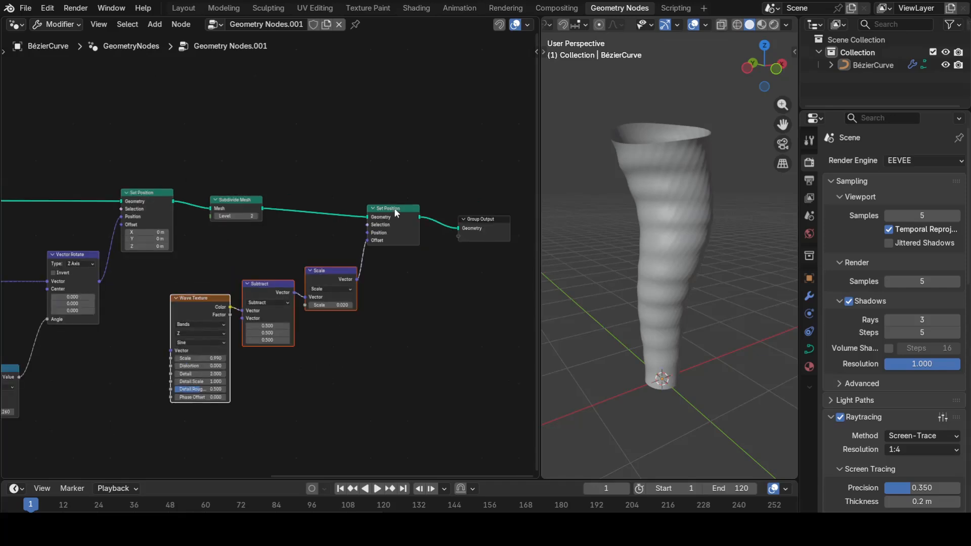
left_click_drag(397, 206, 408, 208)
Add a Separate XYZ node below the Multiply node, to the left of the Wave Texture.
scroll(160, 368, "up", 1)
middle_click_drag(130, 395, 199, 369)
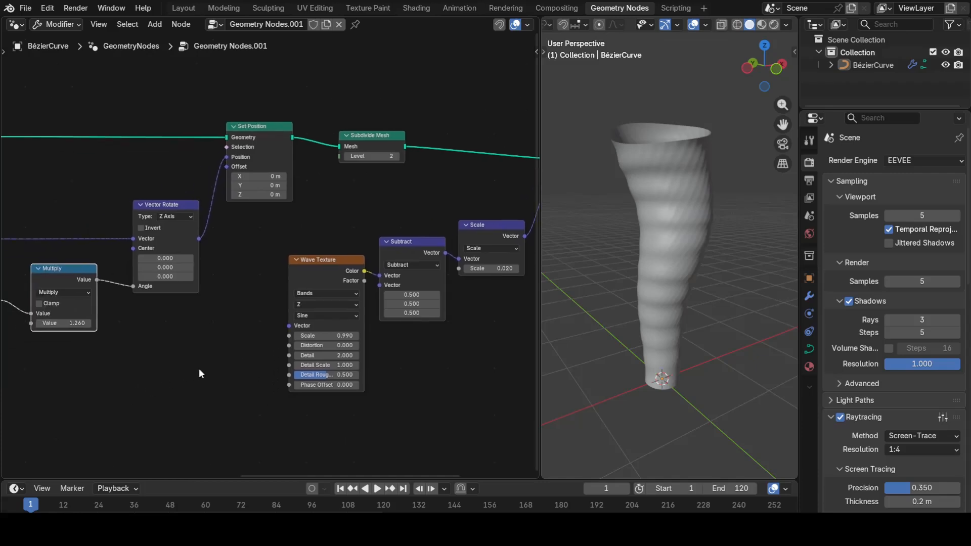
key("shift+a")
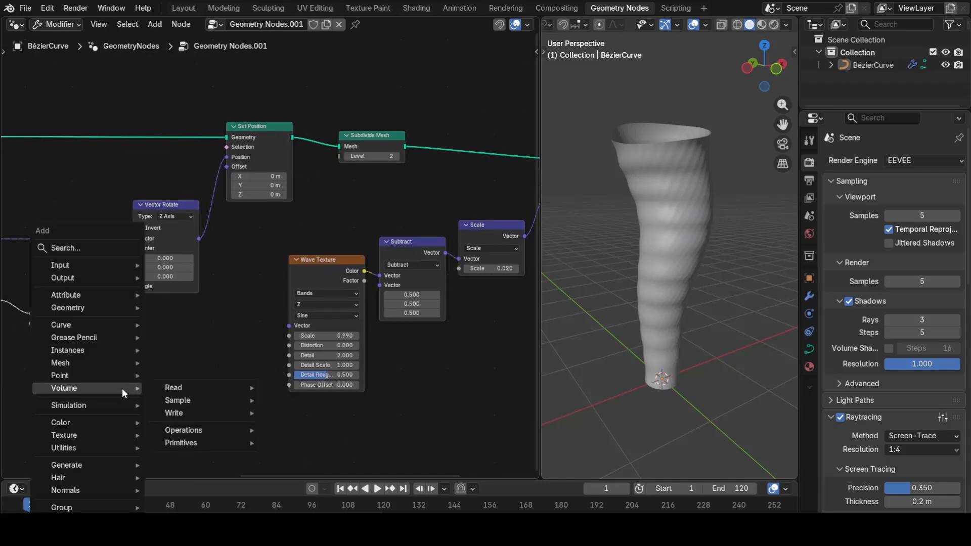
type("sepa")
key("Return")
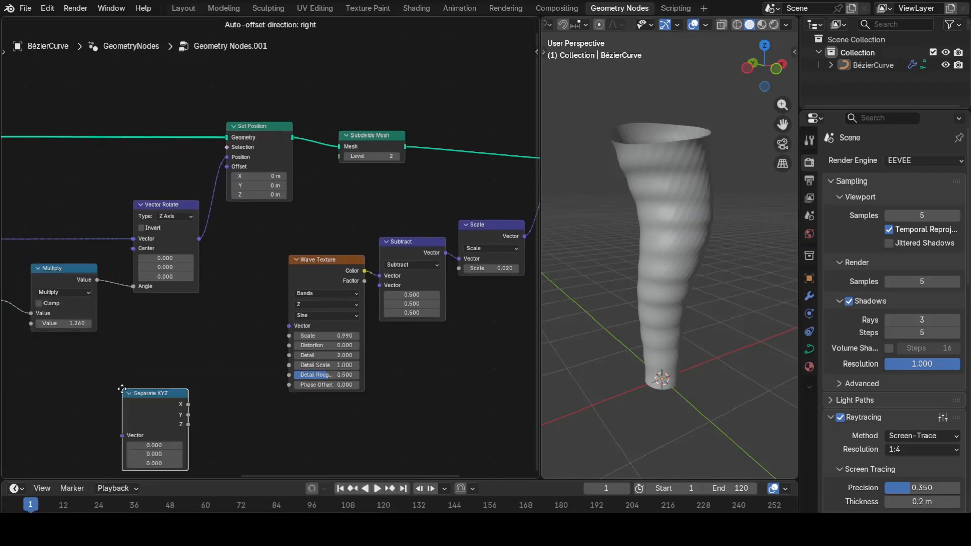
left_click(96, 363)
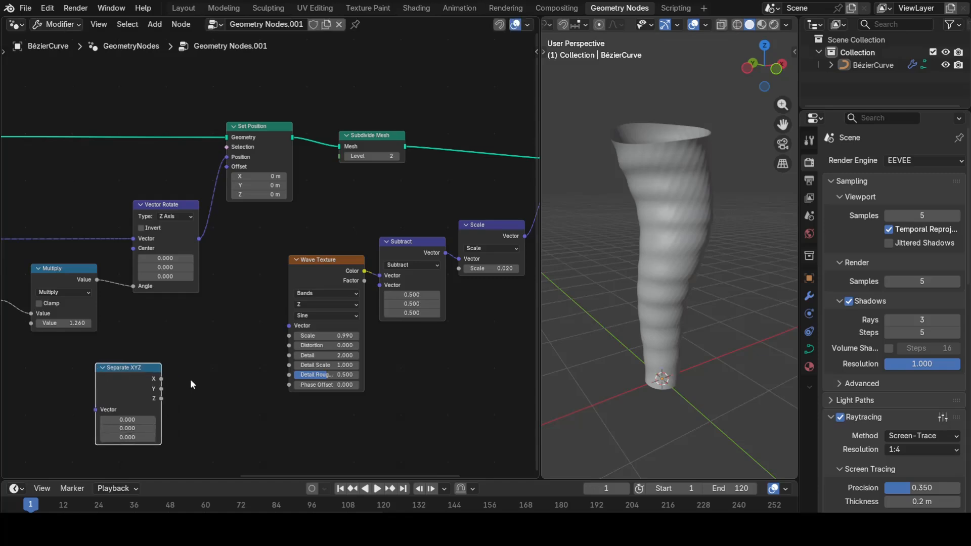
Add a Combine XYZ node taking Separate XYZ's X and Y outputs, and connect its Vector output to the Wave Texture's Vector.
key("shift+a")
type("comb")
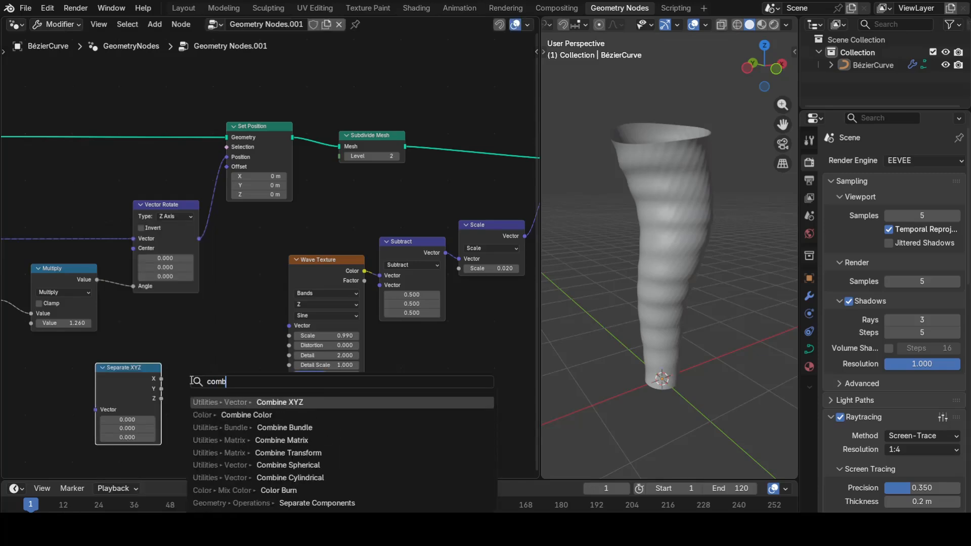
type("ine")
key("Return")
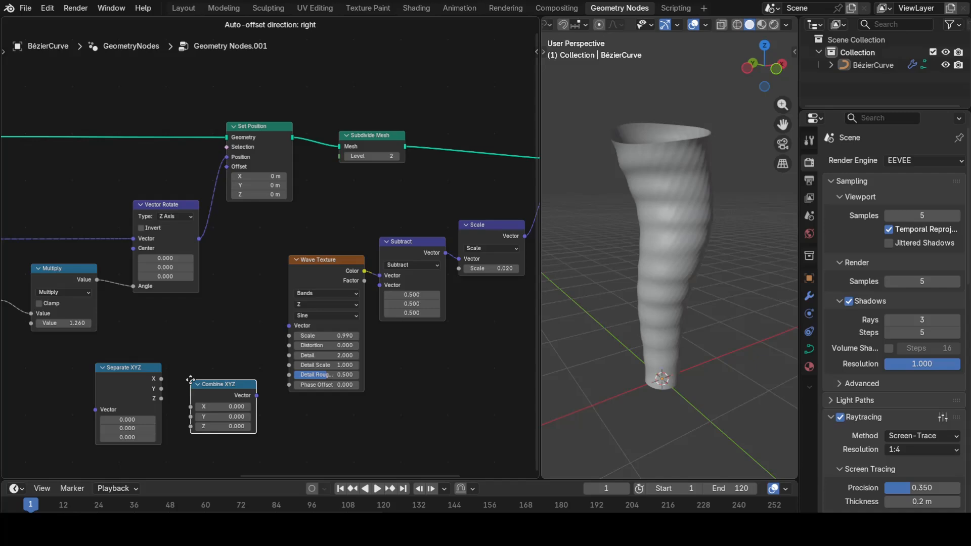
left_click(196, 362)
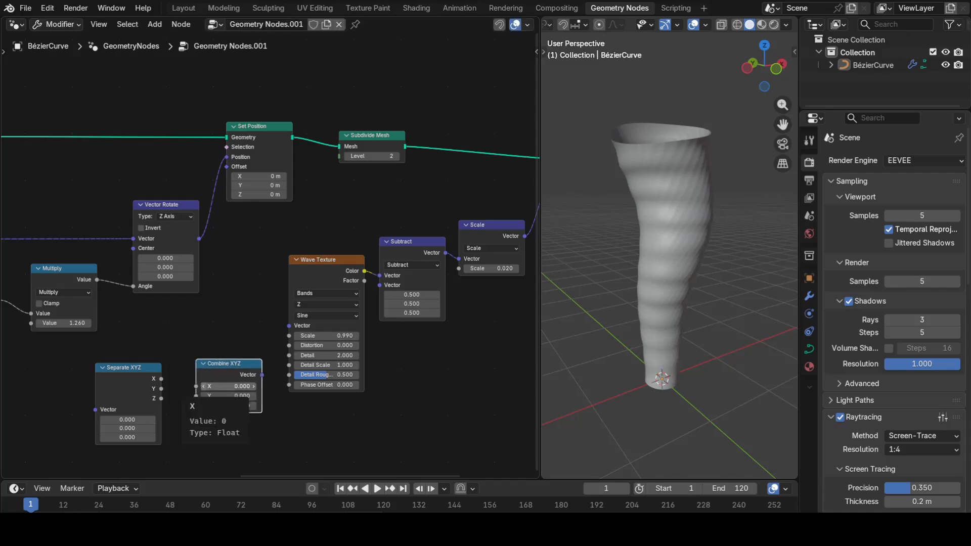
left_click_drag(161, 378, 196, 395)
left_click_drag(281, 347, 289, 325)
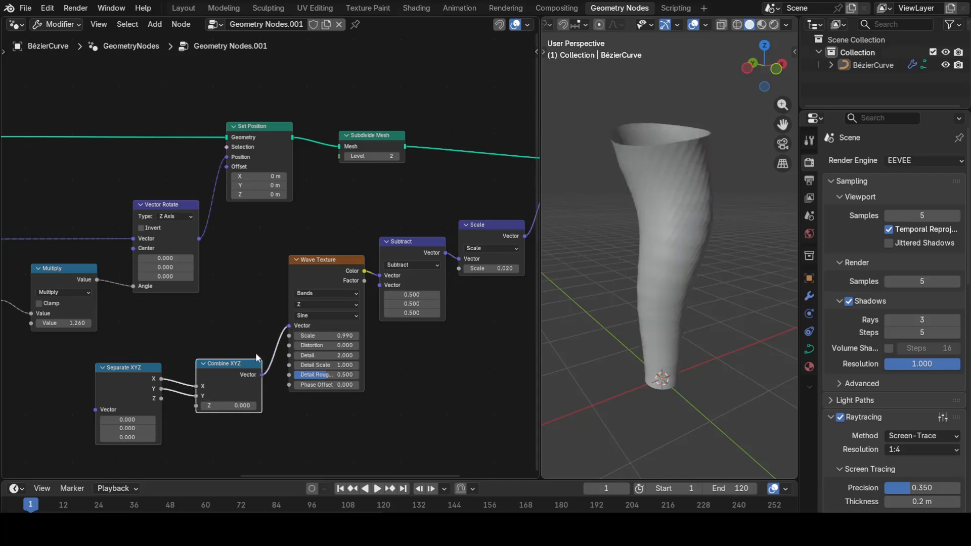
Feed a new Position node into Separate XYZ's Vector, and move both nodes left, away from Combine XYZ.
left_click_drag(95, 410, 67, 420)
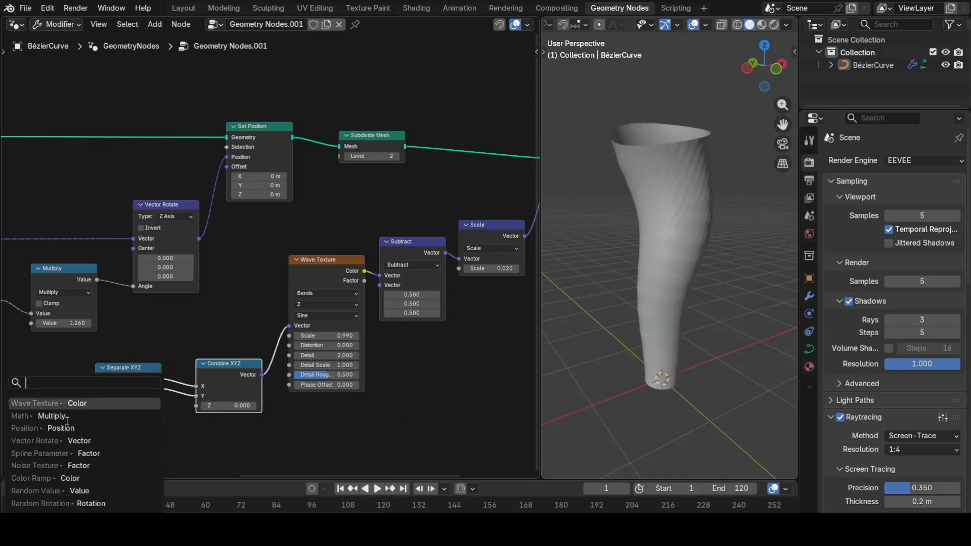
left_click(132, 429)
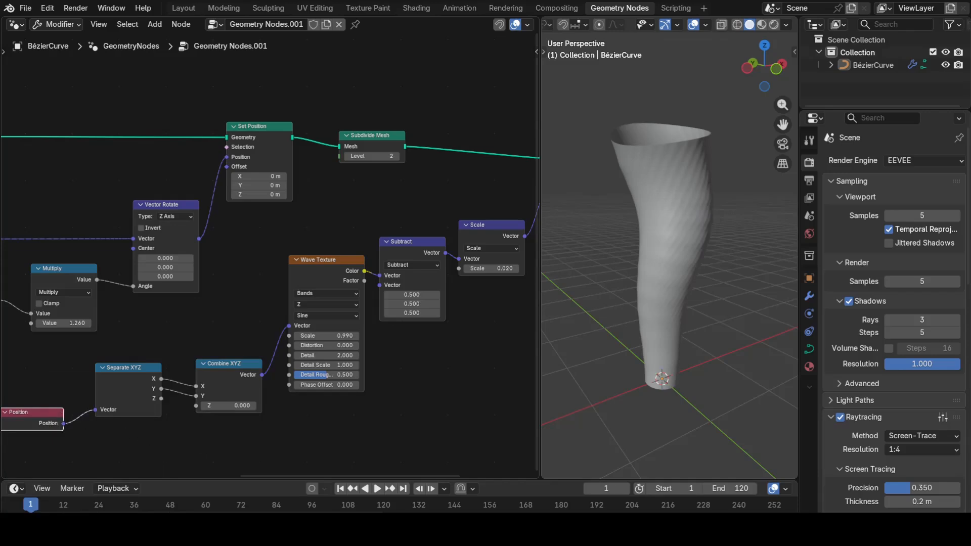
scroll(219, 432, "down", 2)
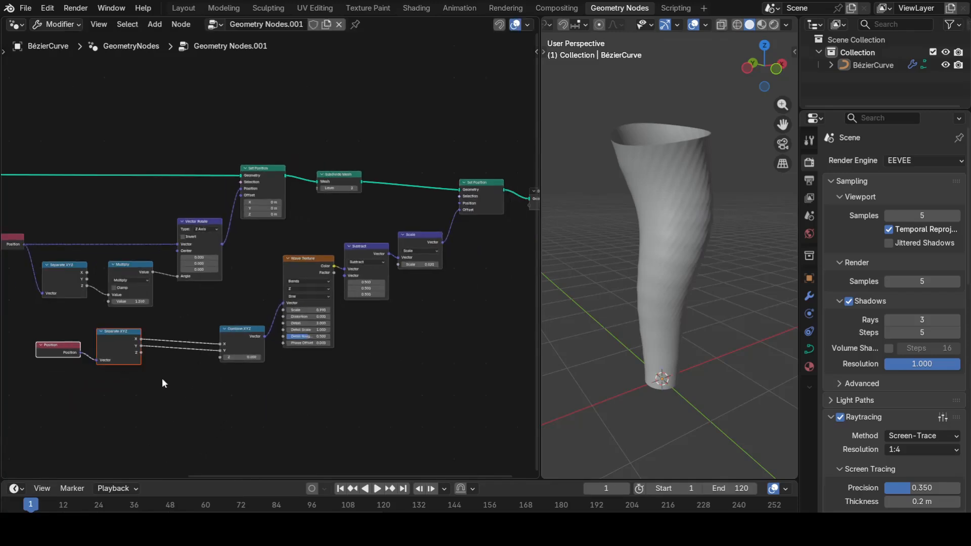
Add a Math Add node linking Separate XYZ's Z output to Combine XYZ's Z input.
scroll(167, 376, "up", 3)
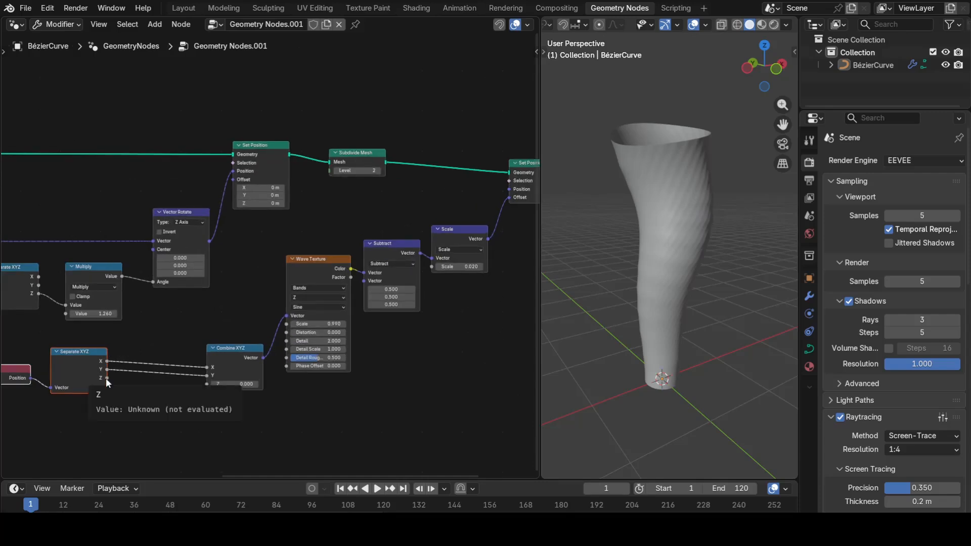
left_click_drag(107, 379, 129, 421)
type("add")
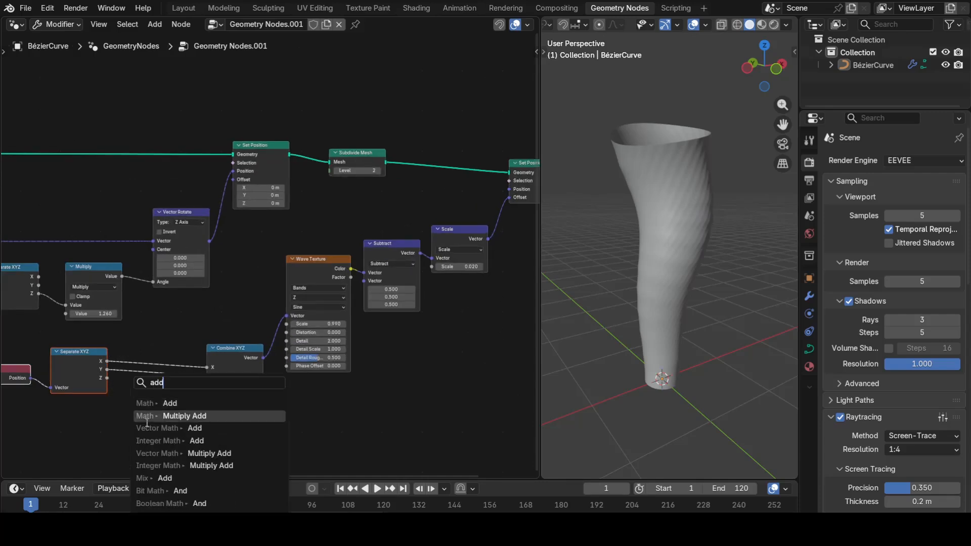
left_click(170, 403)
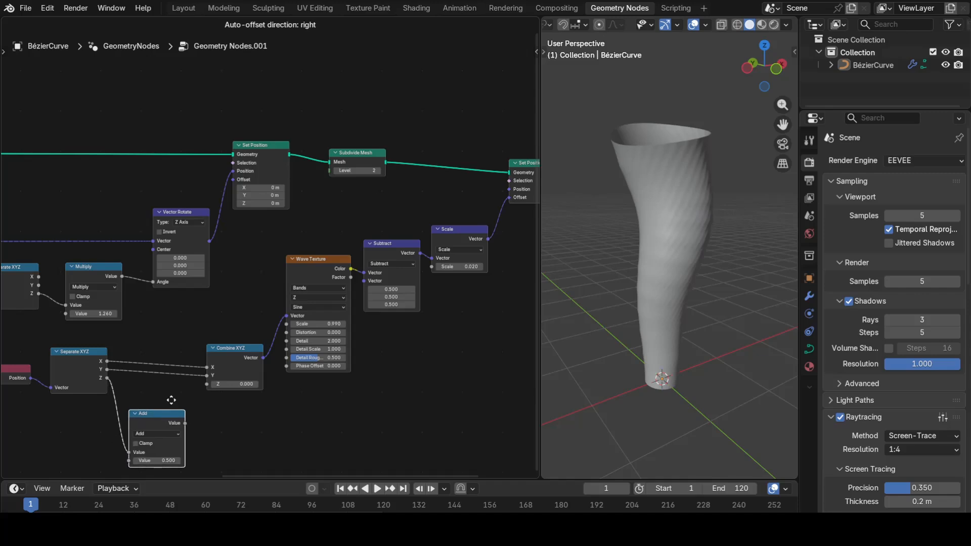
left_click(184, 414)
left_click_drag(185, 421, 198, 385)
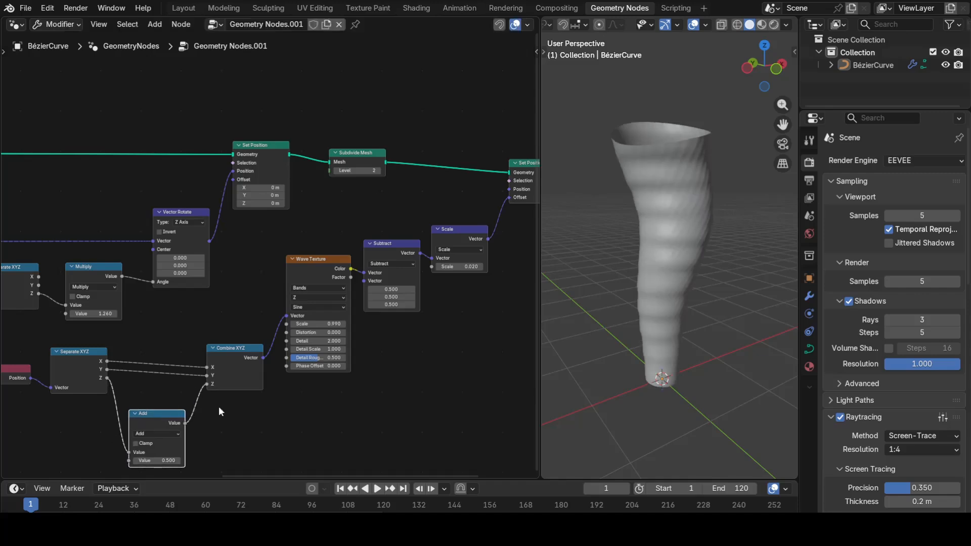
Move the Position, Separate XYZ, Add and Combine XYZ nodes feeding the Wave Texture lower and slightly left as a group.
scroll(266, 395, "down", 2)
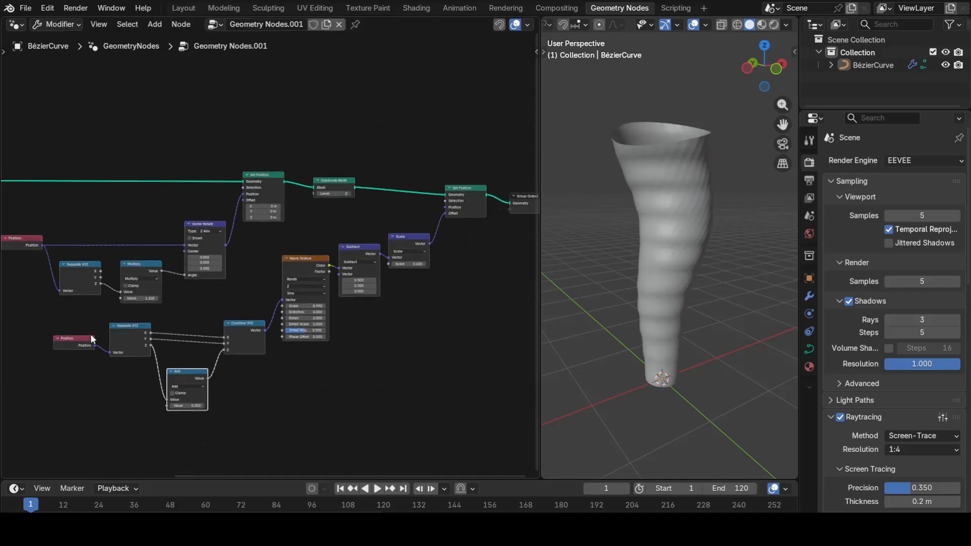
left_click_drag(64, 326, 238, 416)
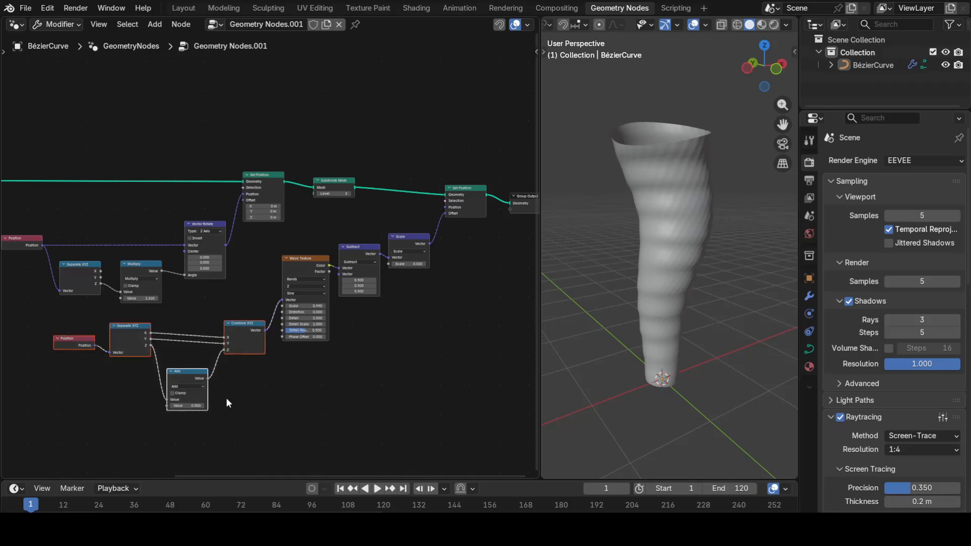
key("g")
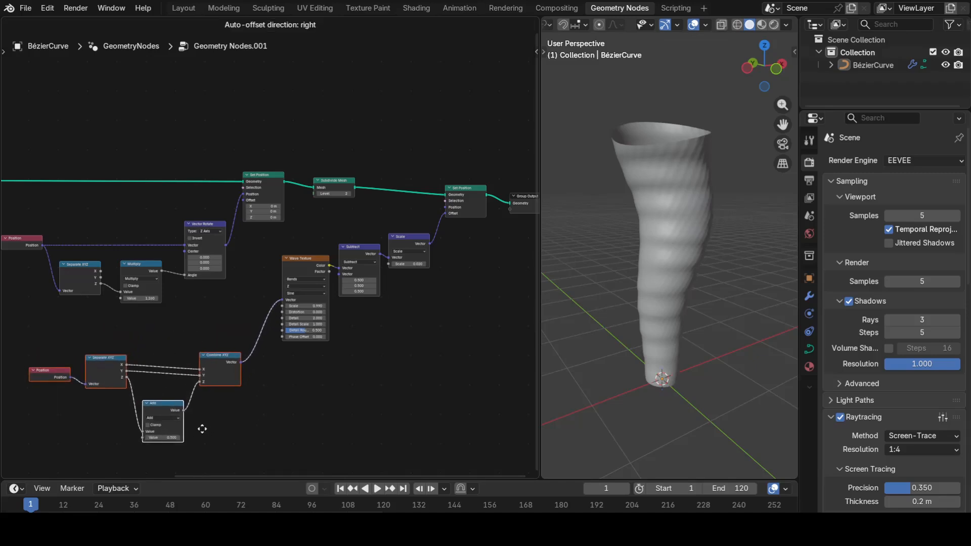
left_click(200, 445)
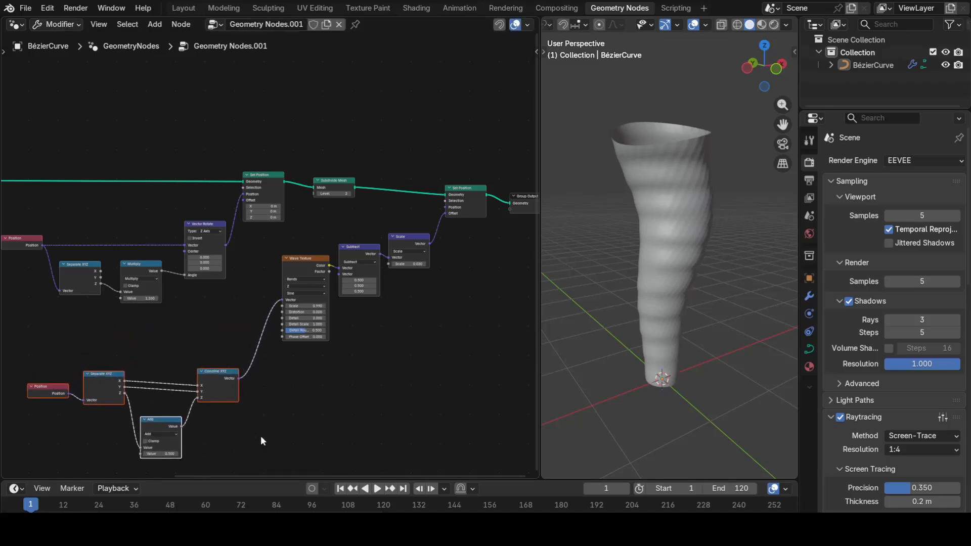
Keyframe the Add node's second value at 0.000 on frame 1, and select the curve object and the Add node.
scroll(260, 435, "up", 3)
scroll(244, 310, "up", 4)
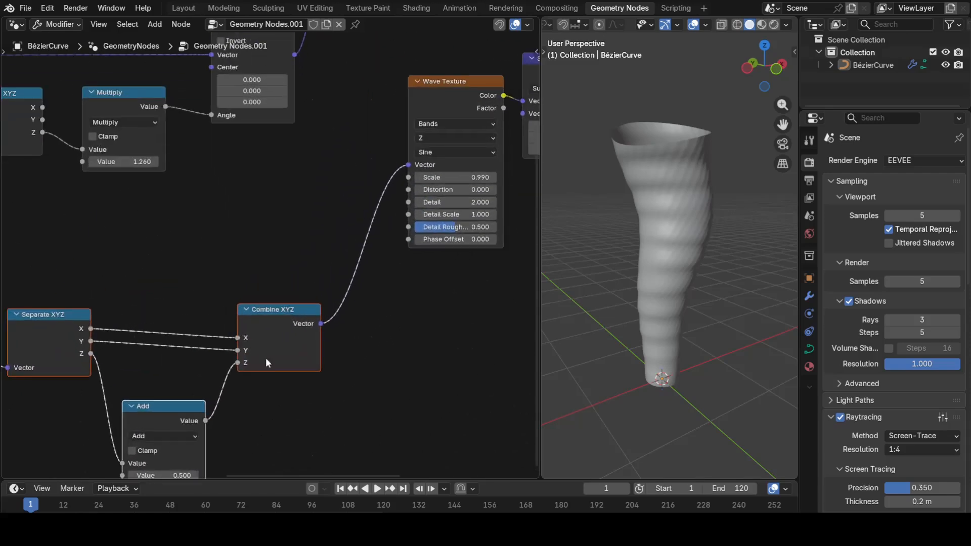
middle_click_drag(305, 402, 373, 353)
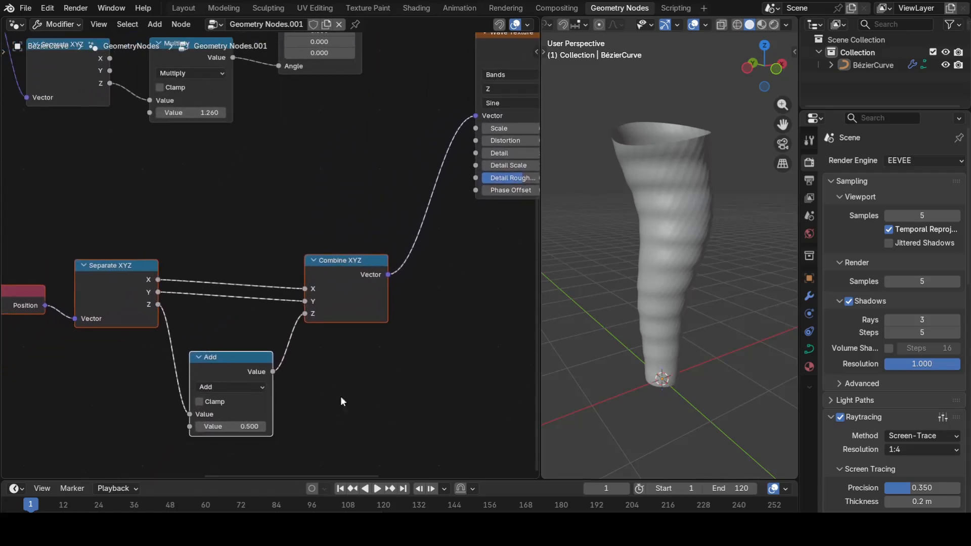
left_click(301, 411)
mouse_move(231, 424)
left_mouse_down()
mouse_move(273, 425)
mouse_move(167, 425)
mouse_move(231, 426)
left_mouse_up()
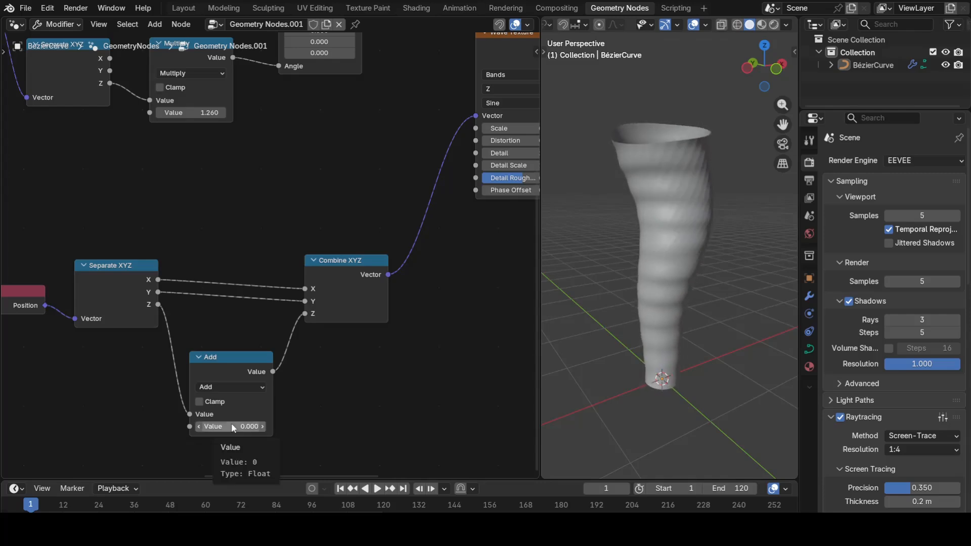
key("i")
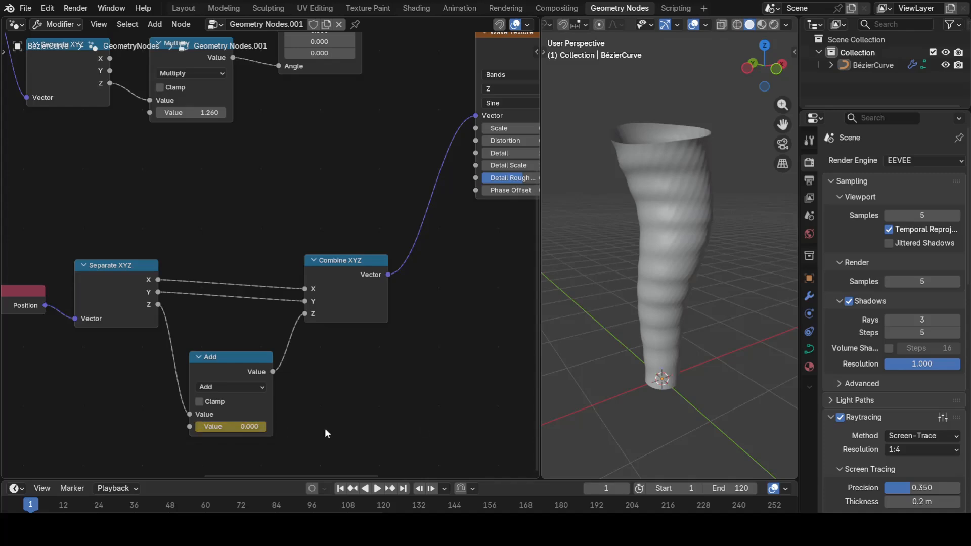
left_click(672, 292)
left_click(251, 358)
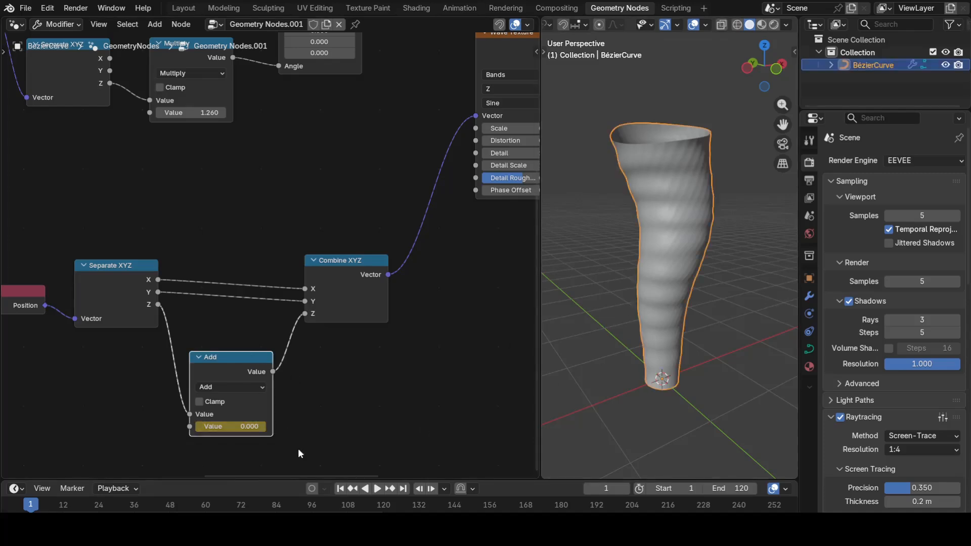
Enlarge the timeline, keyframe the Add node's second value at 2.000 on frame 120, and play the animation from frame 1.
left_click_drag(493, 481, 493, 468)
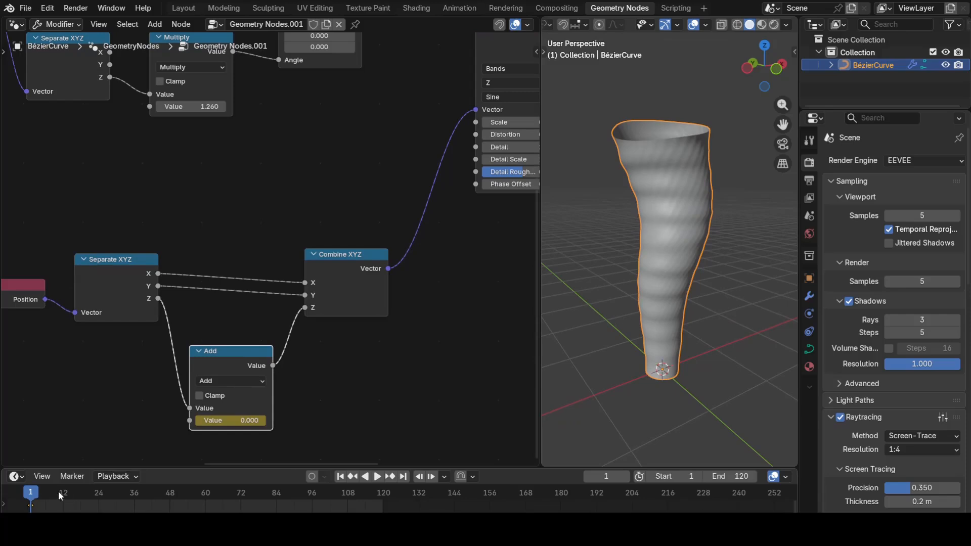
left_click_drag(33, 493, 373, 505)
key("space")
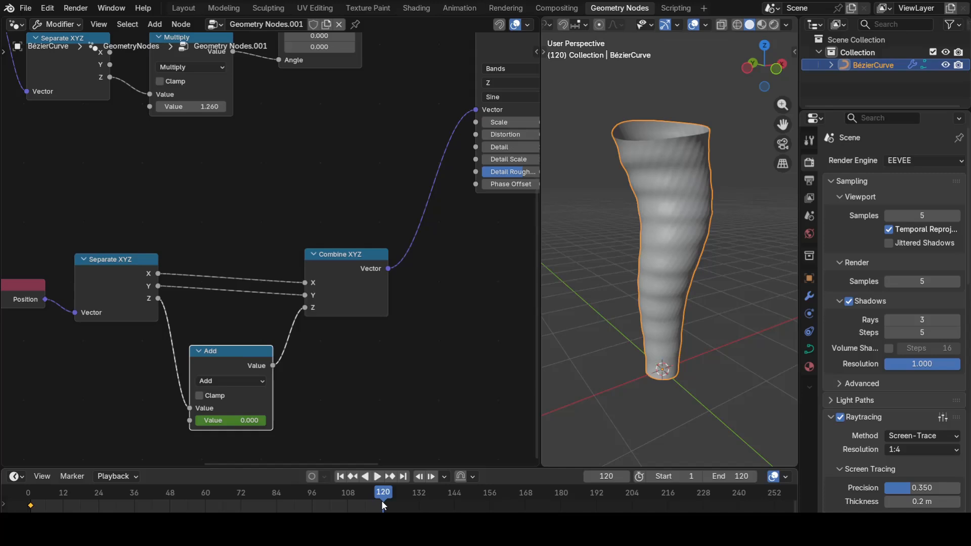
key("space")
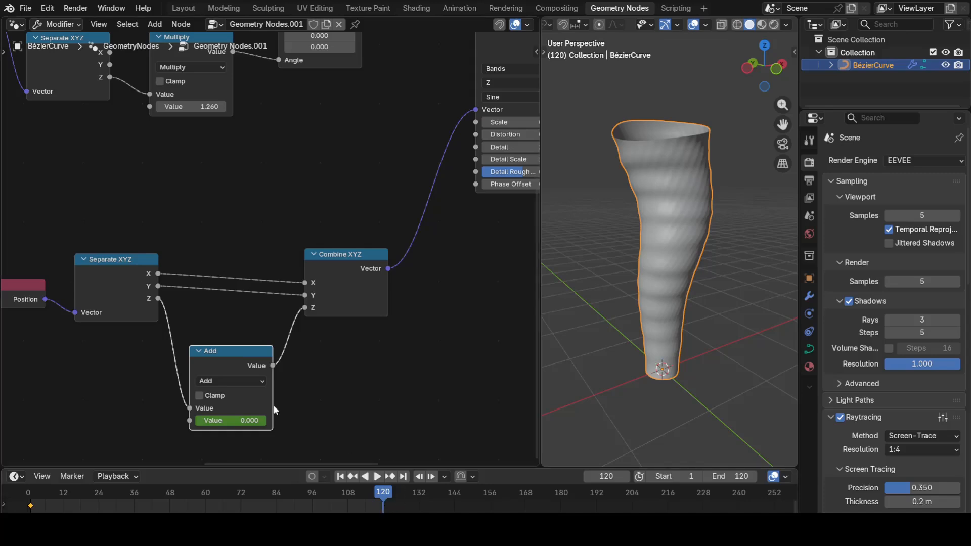
left_click(247, 423)
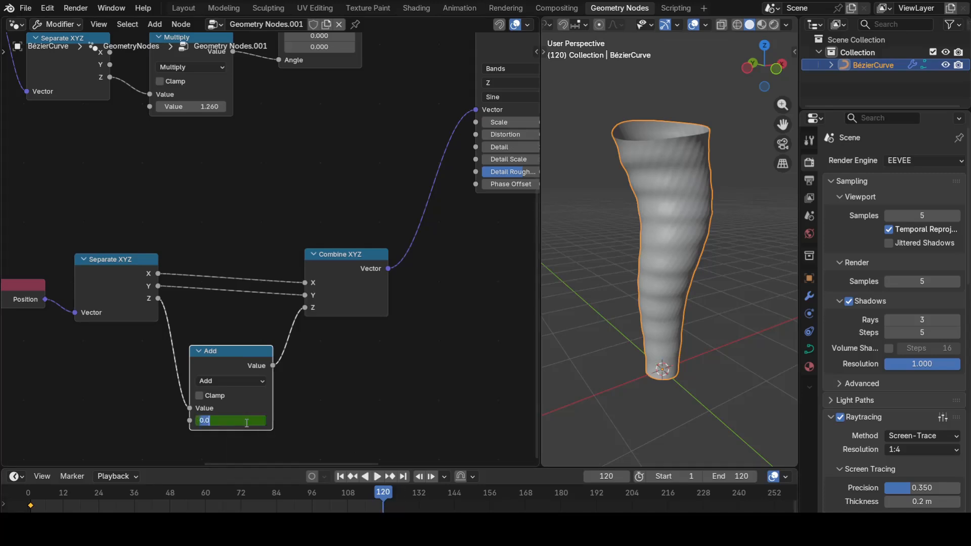
type("2")
key("Return")
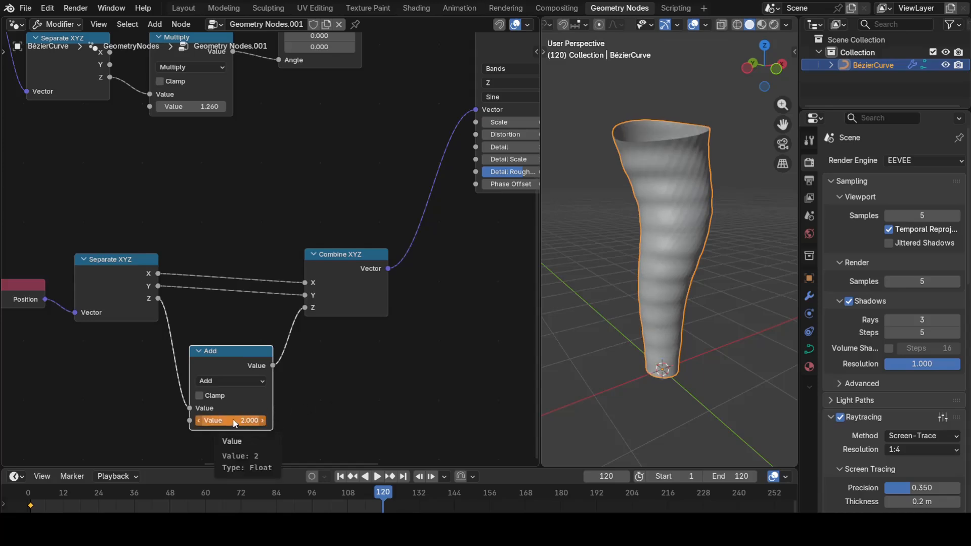
key("shift+Left")
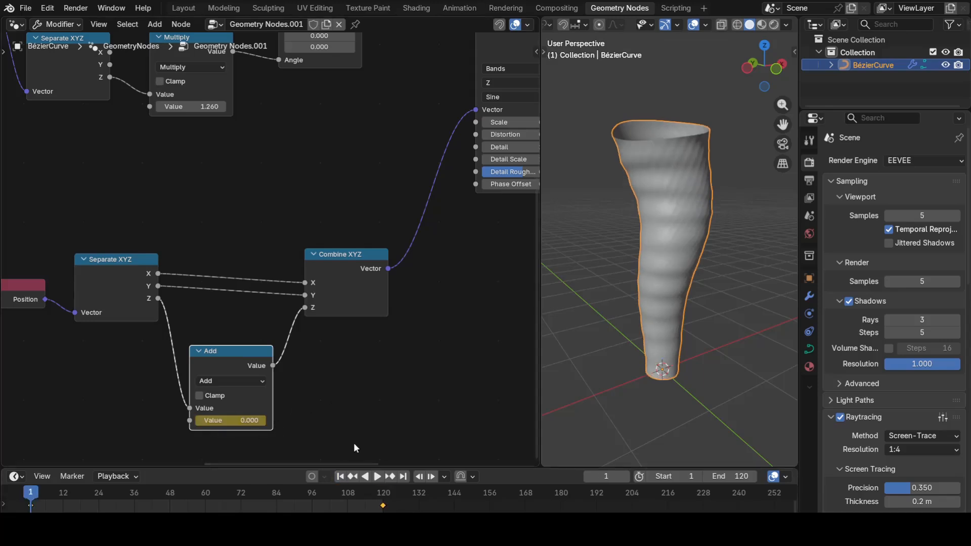
key("space")
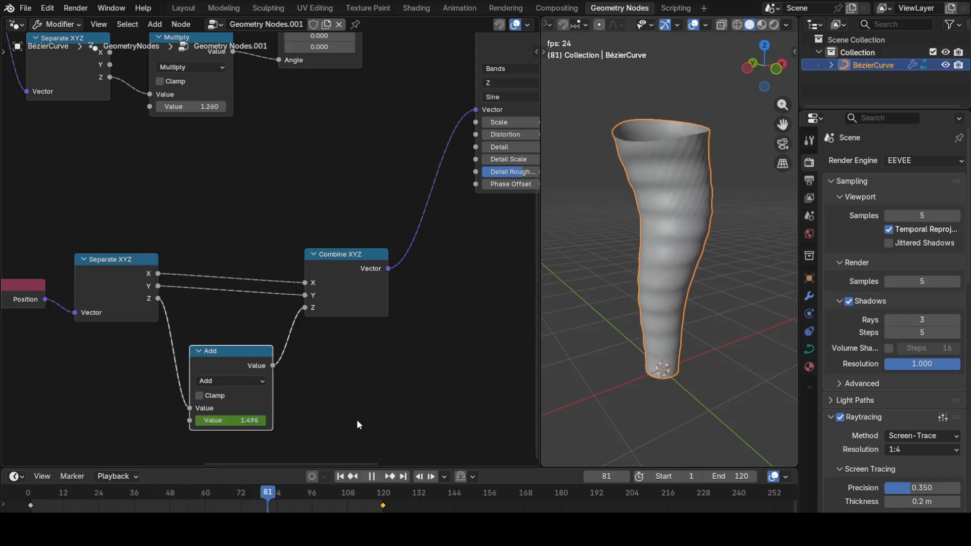
key("space")
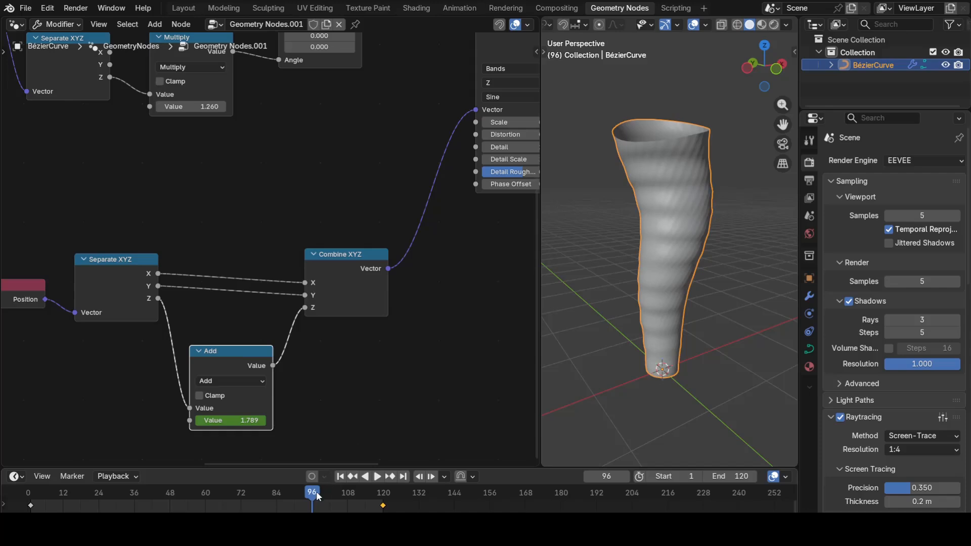
Replace the frame 120 keyframe of the Add node's second value with -1.500 and play the animation.
left_click_drag(314, 497, 384, 502)
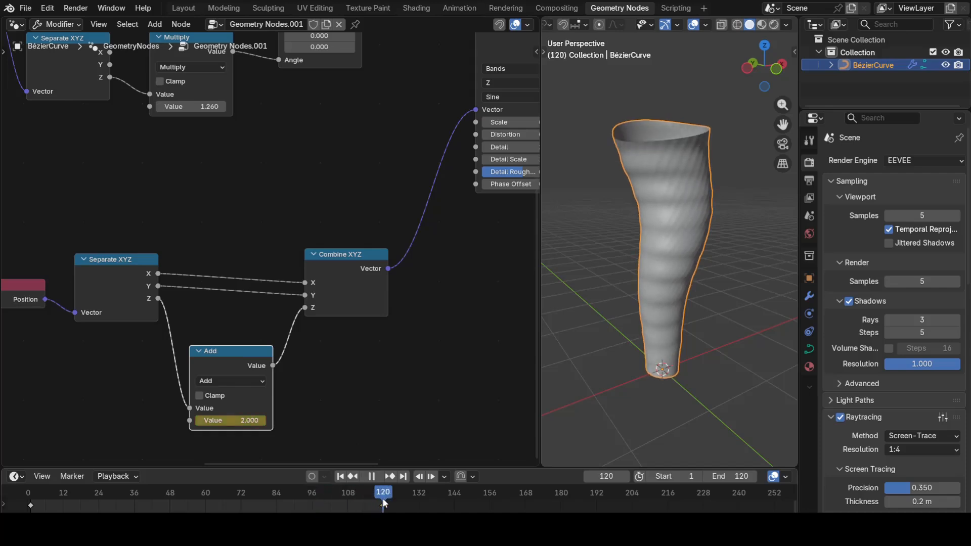
left_click(247, 421)
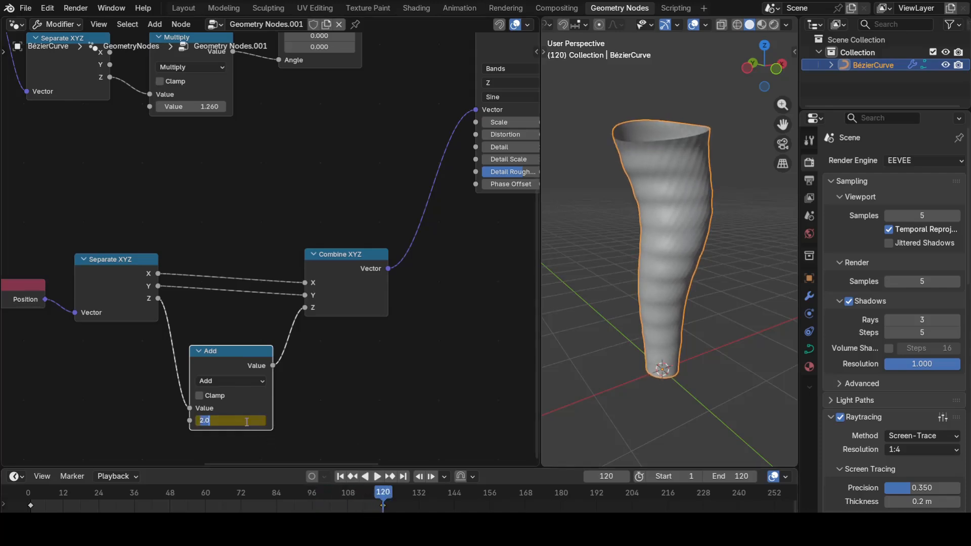
type("-1.5")
key("Return")
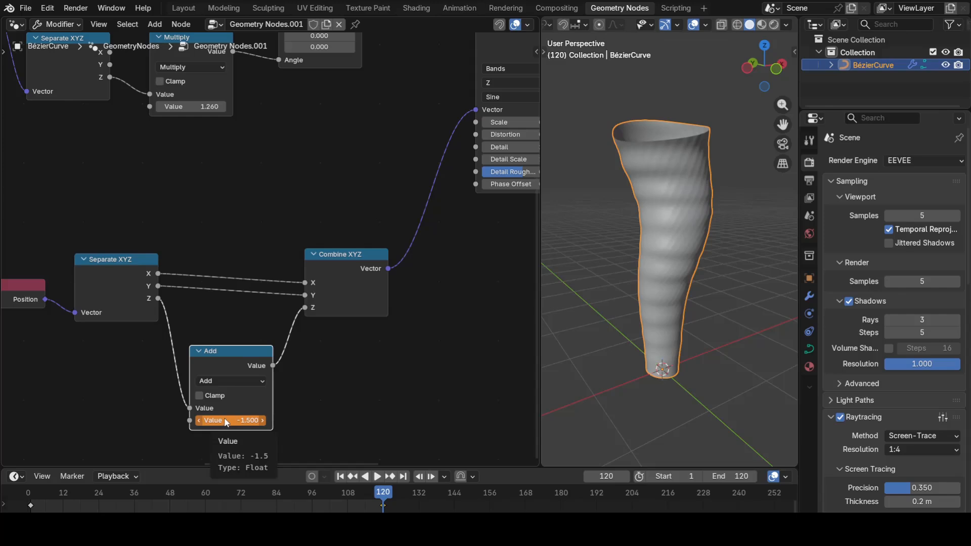
key("i")
key("space")
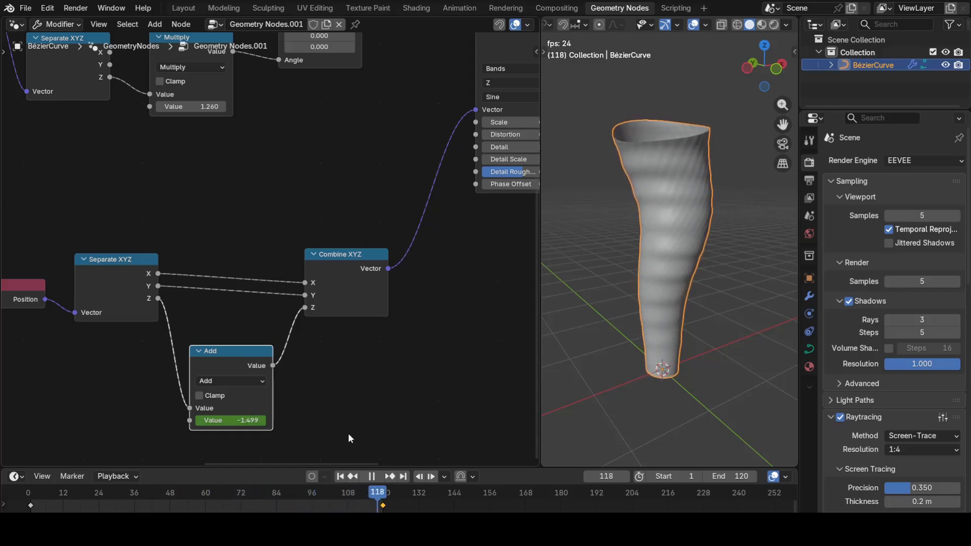
key("space")
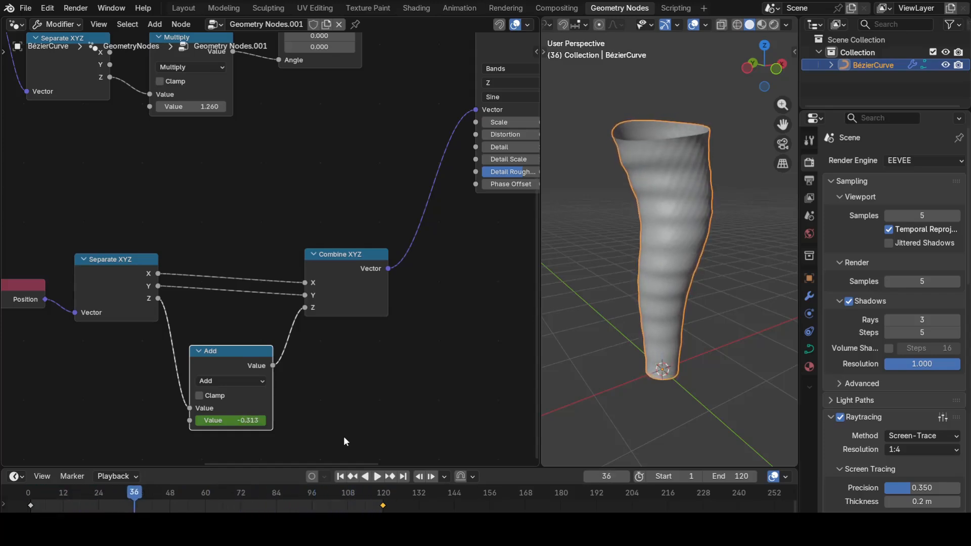
Set the interpolation of the Add value's keyframes to Linear and play back the animation.
right_click(208, 505)
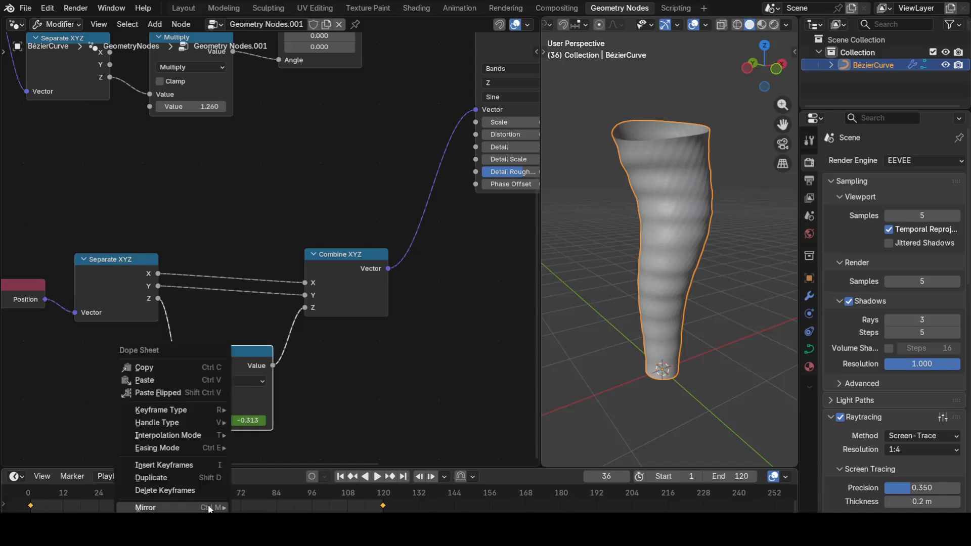
mouse_move(217, 433)
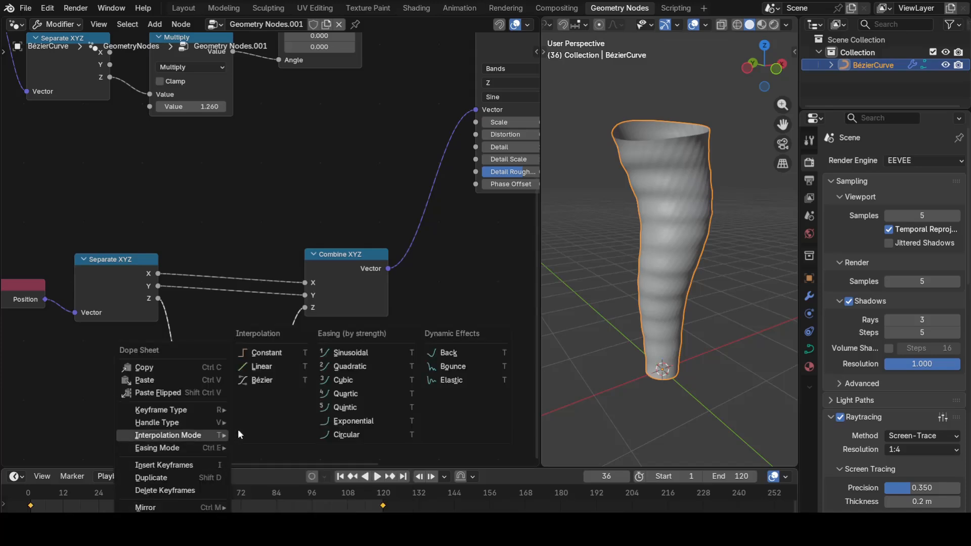
left_click(268, 365)
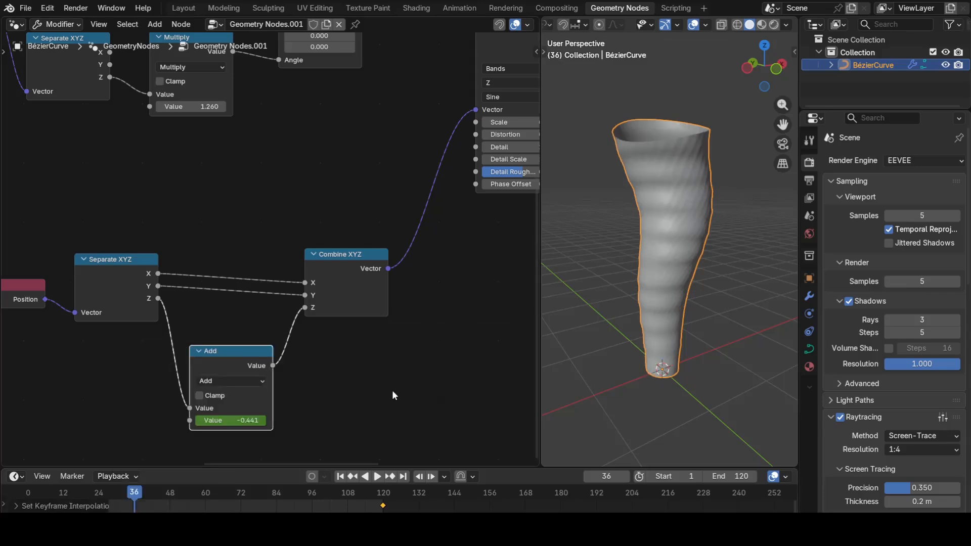
key("space")
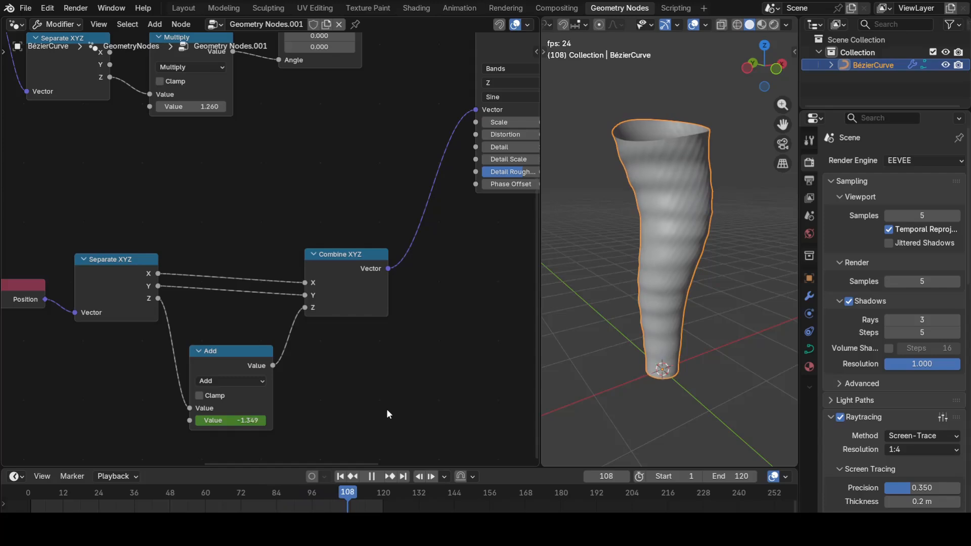
key("space")
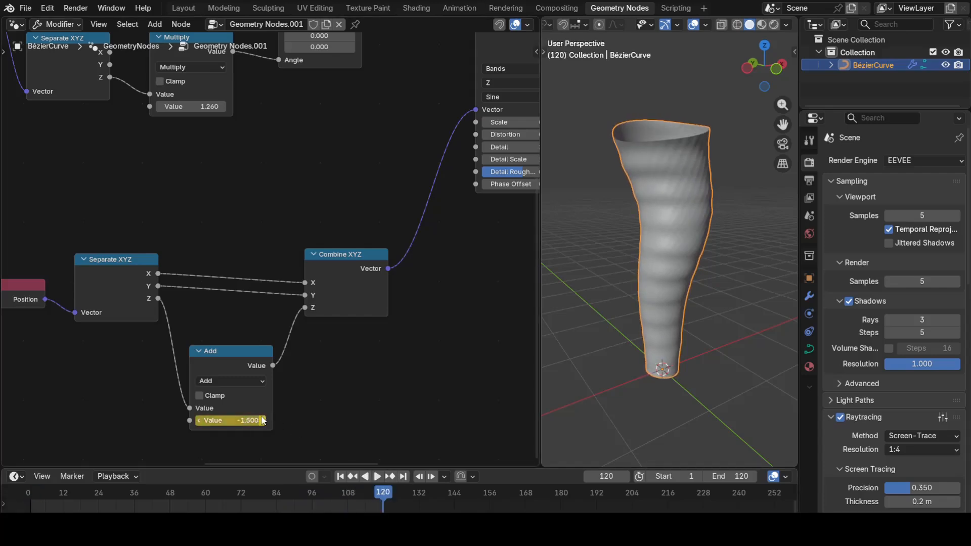
Keyframe the Add node's second value at -1.600 on frame 120, play the animation and return to frame 1.
double_click(247, 420)
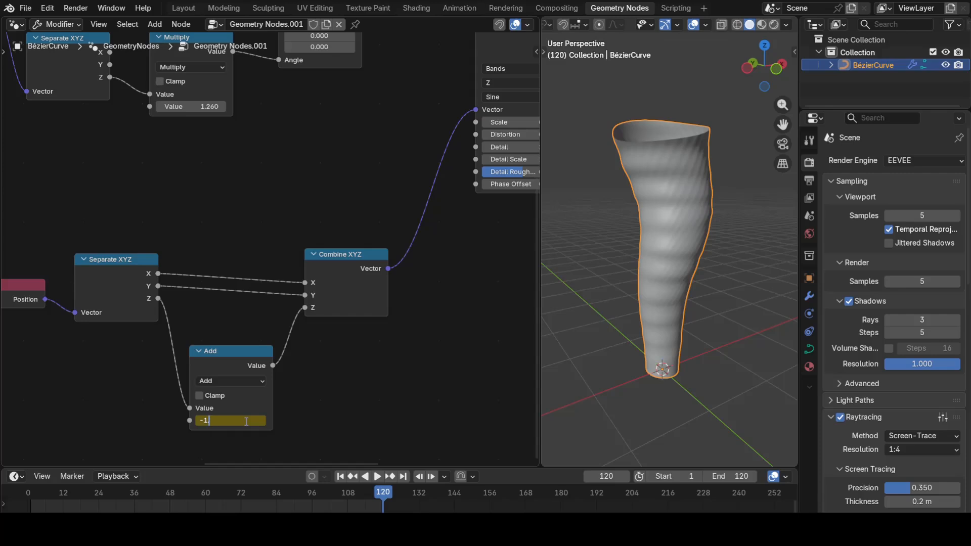
type(".6")
key("Return")
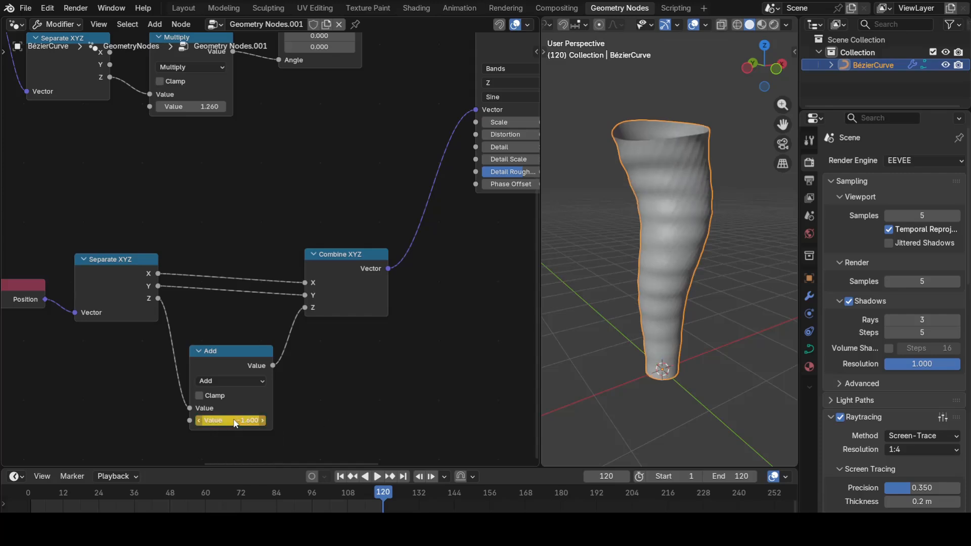
key("space")
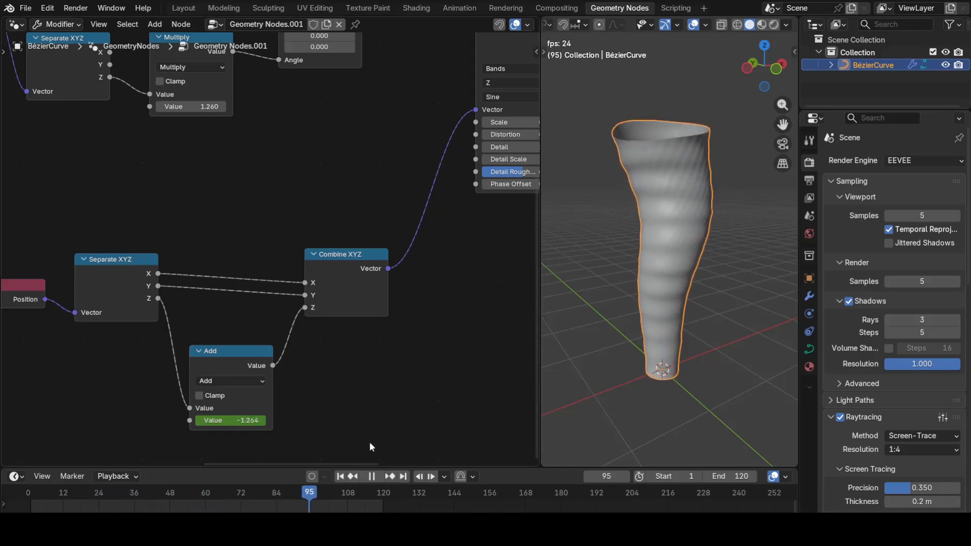
key("Escape")
Move Group Output farther right and insert a second Set Position node between the existing Set Position and Group Output.
scroll(390, 393, "down", 2)
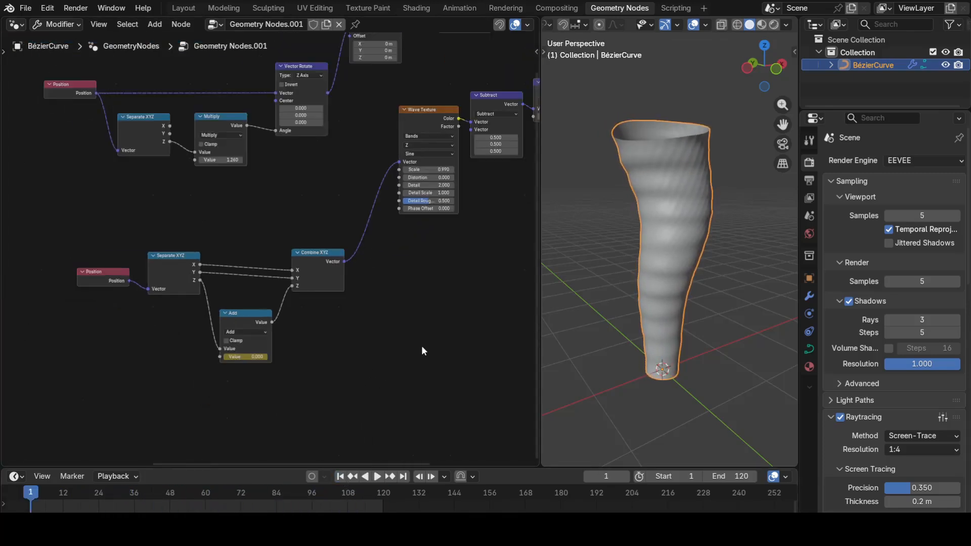
middle_click_drag(434, 309, 291, 333)
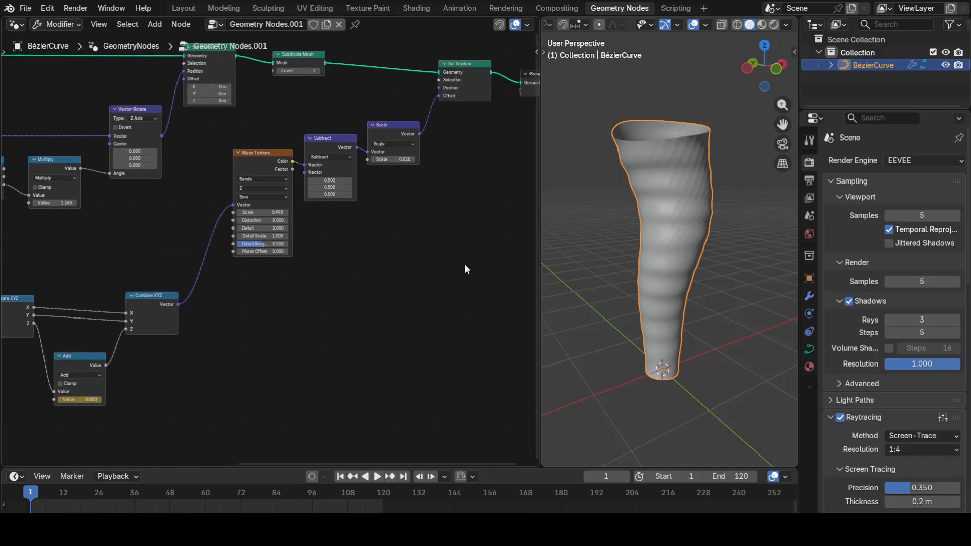
middle_click_drag(468, 270, 372, 313)
middle_click_drag(380, 275, 336, 325)
scroll(330, 230, "up", 2)
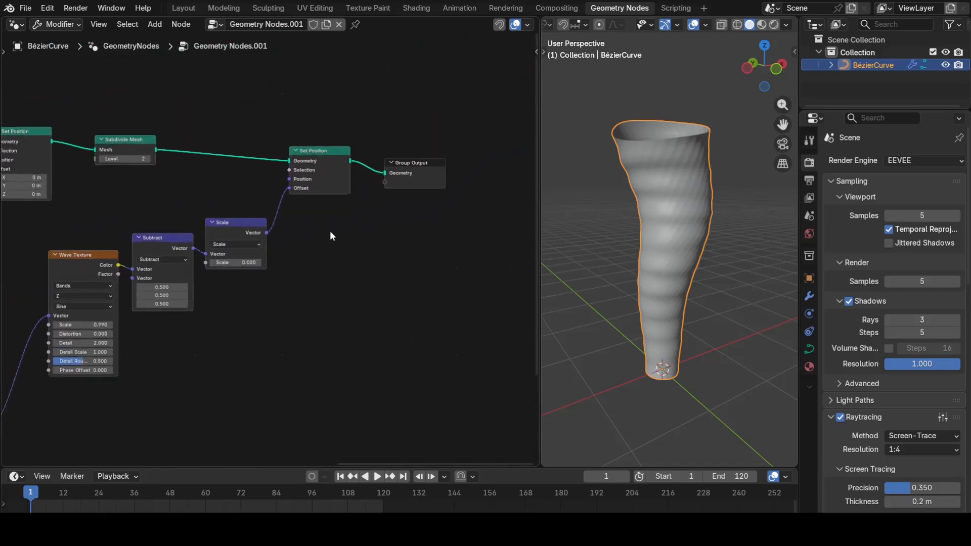
middle_click_drag(376, 248, 273, 286)
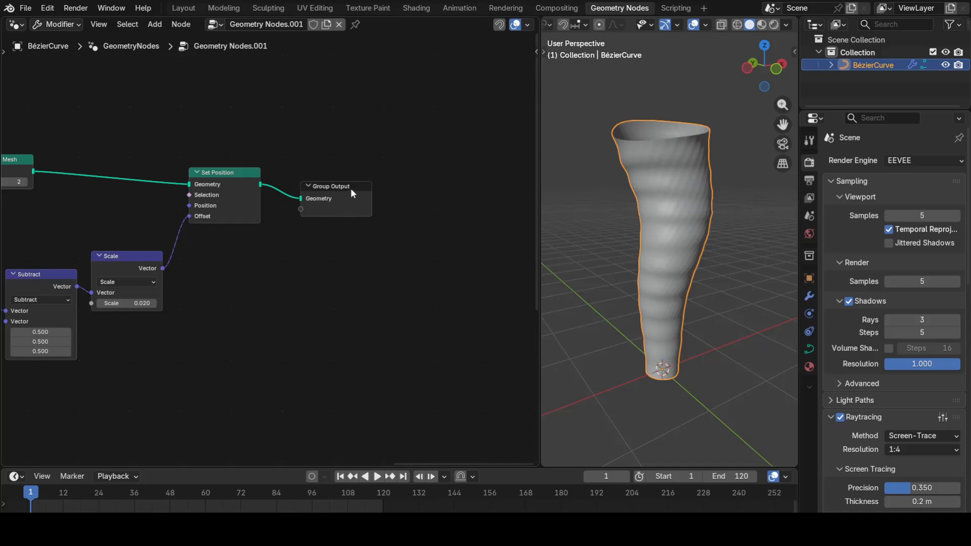
left_click_drag(353, 189, 475, 199)
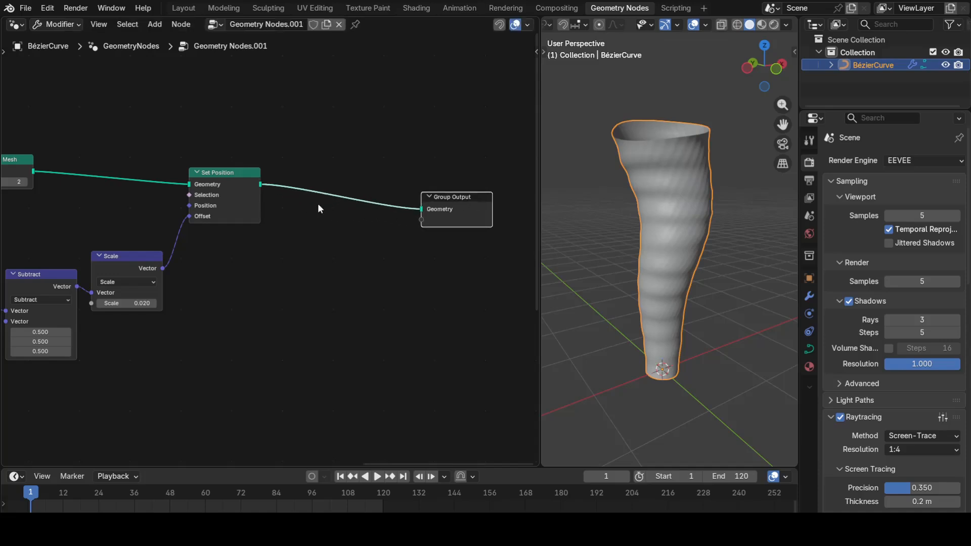
key("shift+a")
type("set p")
key("Return")
left_click(319, 180)
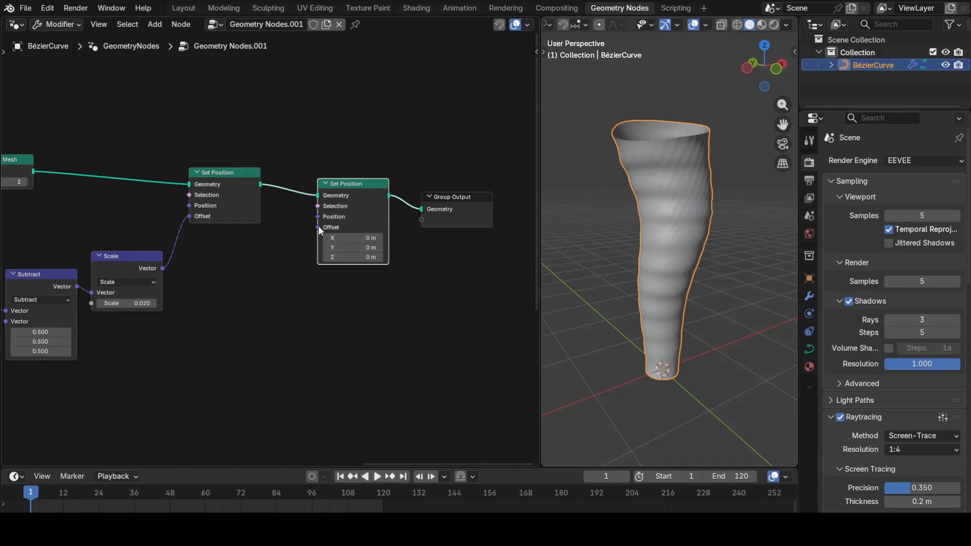
Add a Noise Texture whose Factor feeds the new Set Position node's Offset, placing it below the Scale node.
left_click_drag(317, 227, 260, 306)
type("noise")
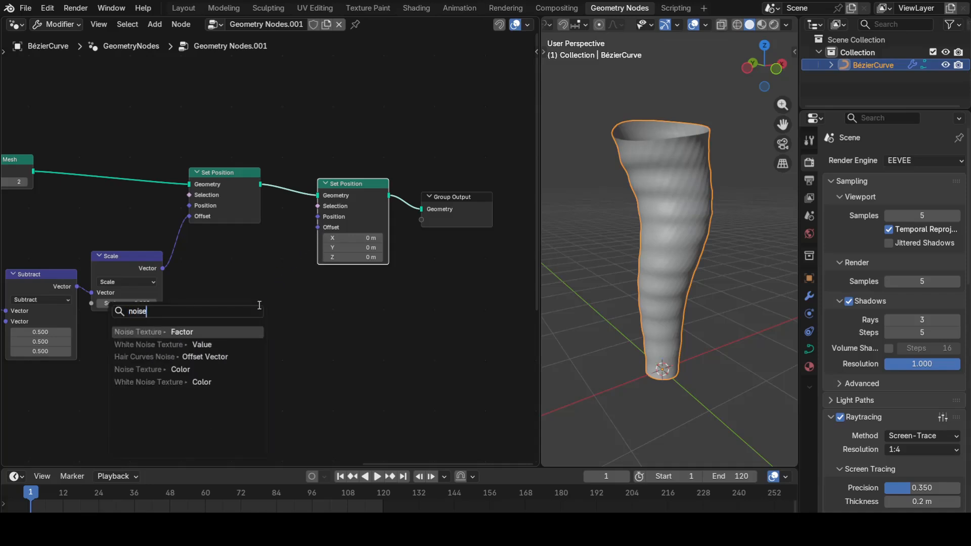
key("Return")
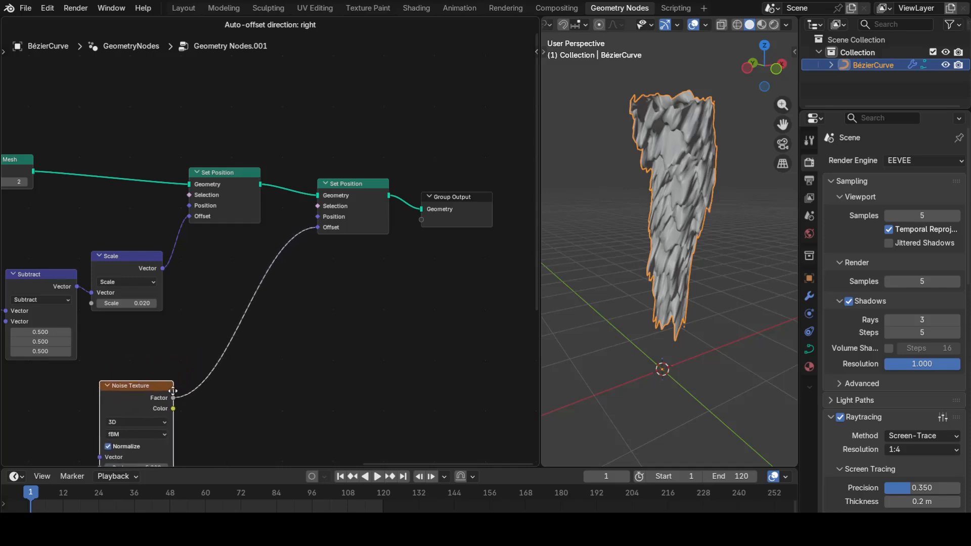
left_click(178, 391)
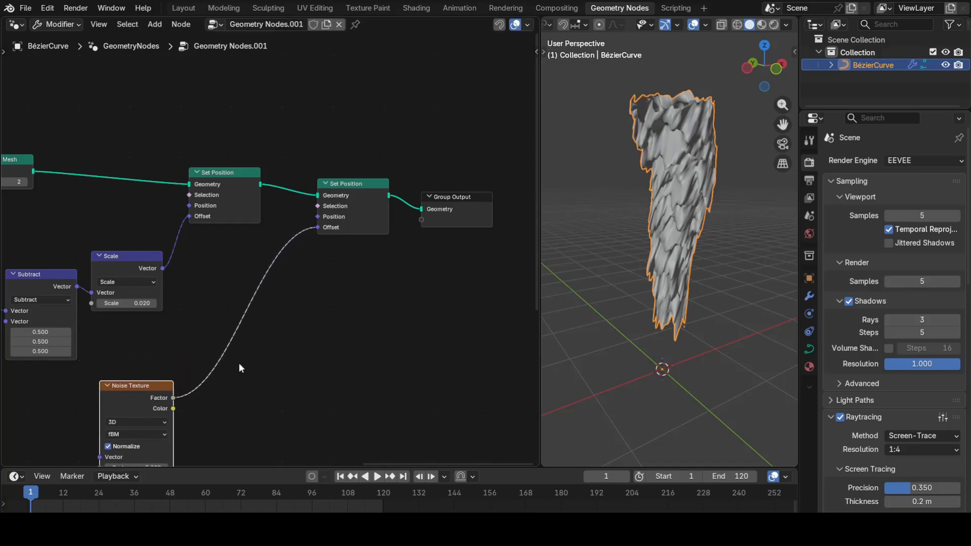
Insert a vector Subtract node between the Noise Texture and the new Set Position, with all three subtracted components set to 0.5.
key("shift+a")
type("subr")
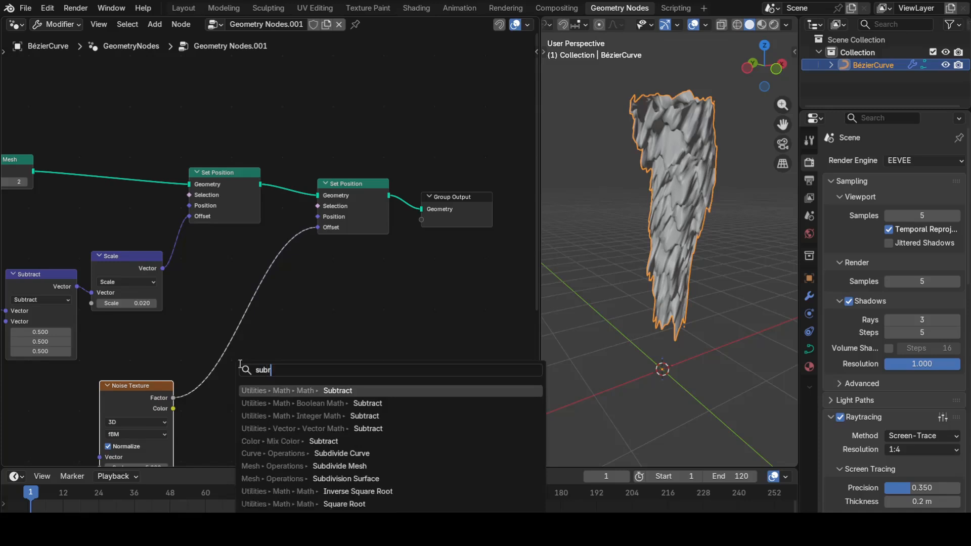
key("Return")
left_click(247, 402)
left_click(248, 403)
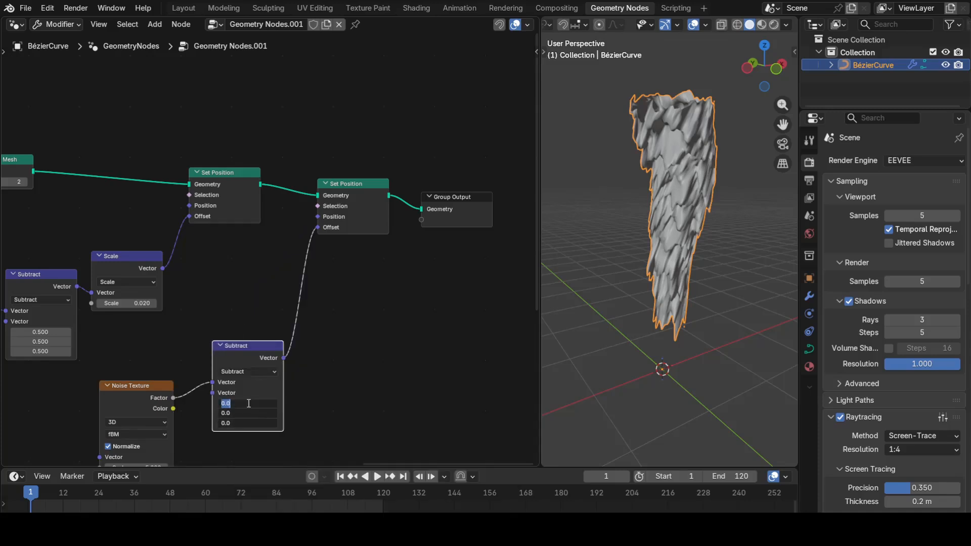
type("0.5")
key("Return")
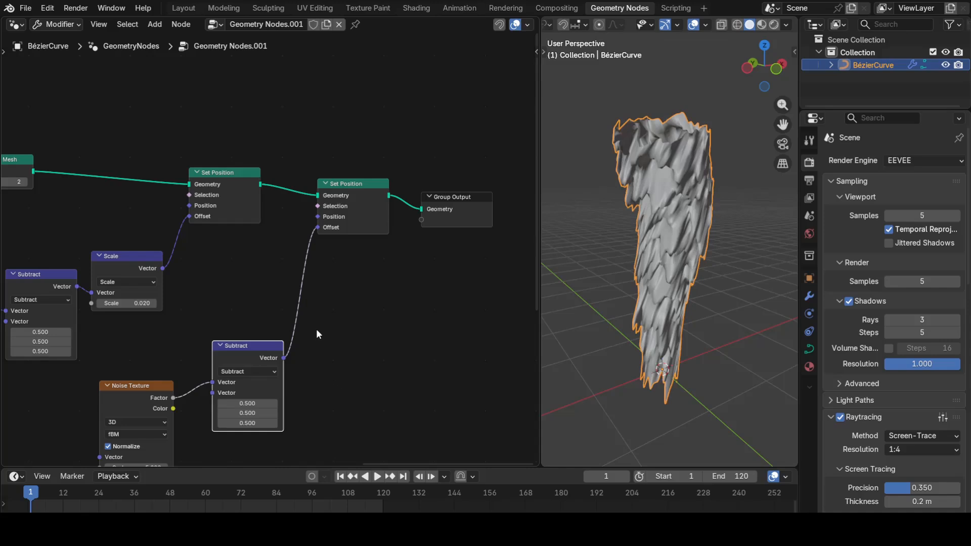
Duplicate the 0.020 Scale node and insert the copy between the new Subtract node and the second Set Position's Offset.
left_click(119, 273)
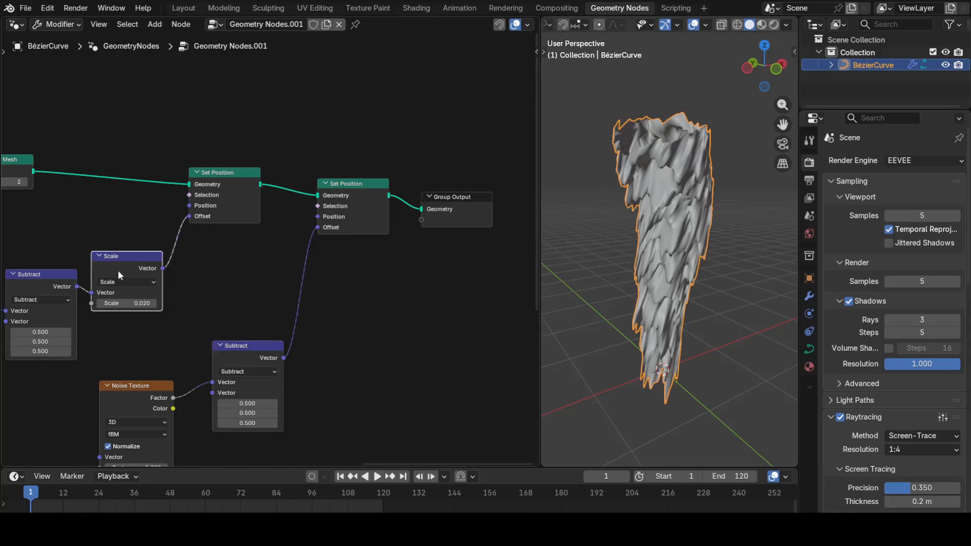
key("shift+d")
left_click(310, 289)
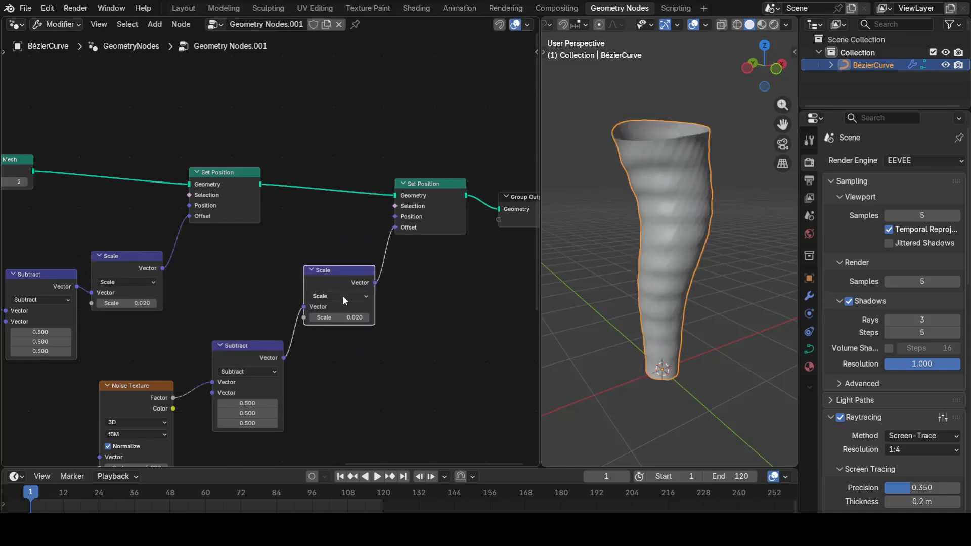
Set the scale factor before the second Set Position to 0.140 and the Noise Texture's scale to 2.100.
left_click_drag(339, 317, 361, 317)
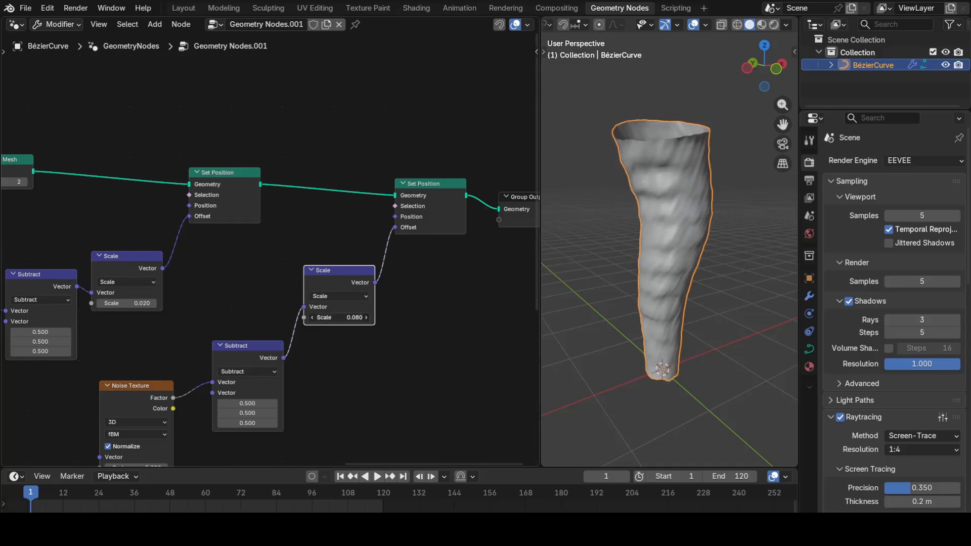
middle_click_drag(359, 403, 417, 319)
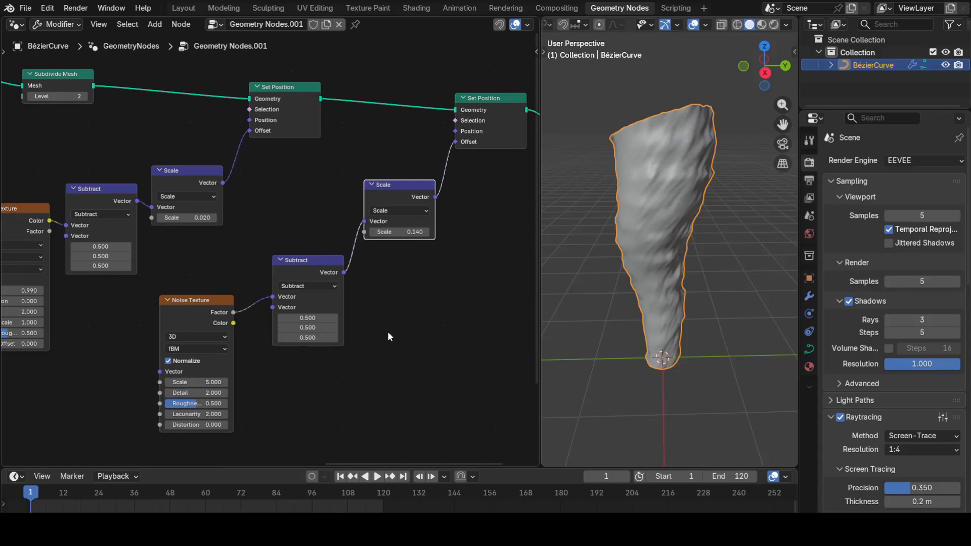
scroll(235, 409, "up", 3)
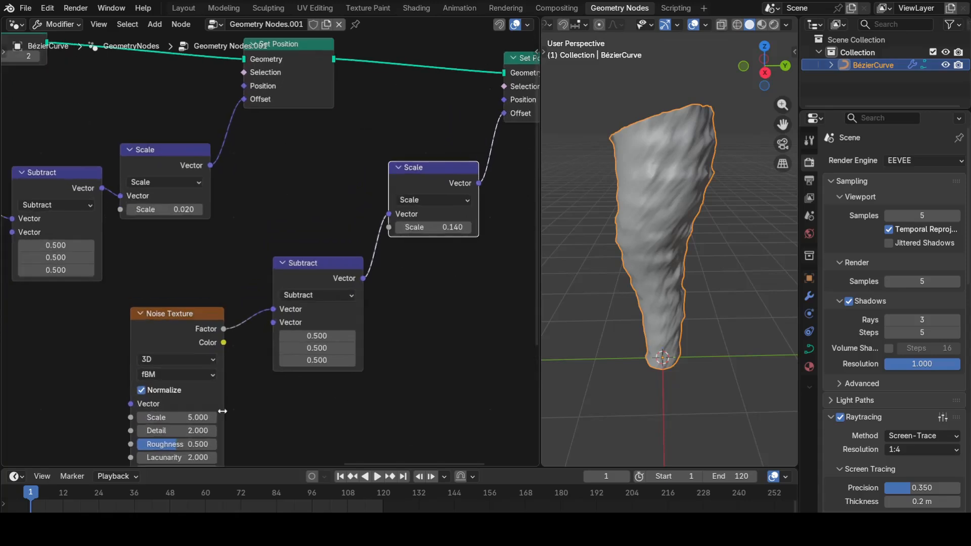
left_click_drag(202, 417, 129, 417)
middle_click_drag(636, 372, 720, 292)
Play back the displacement animation, return to the first frame, and examine the tube from another angle.
key("space")
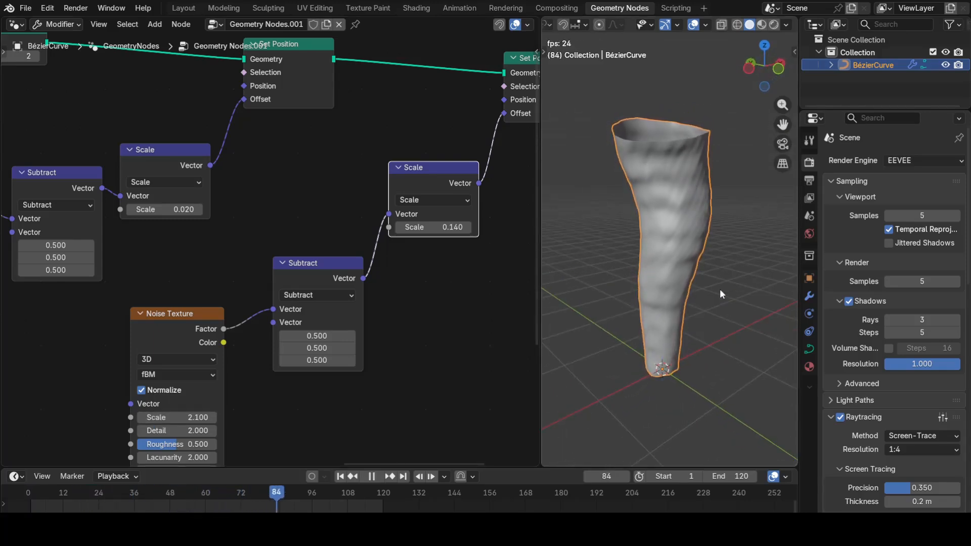
key("space")
left_click(340, 477)
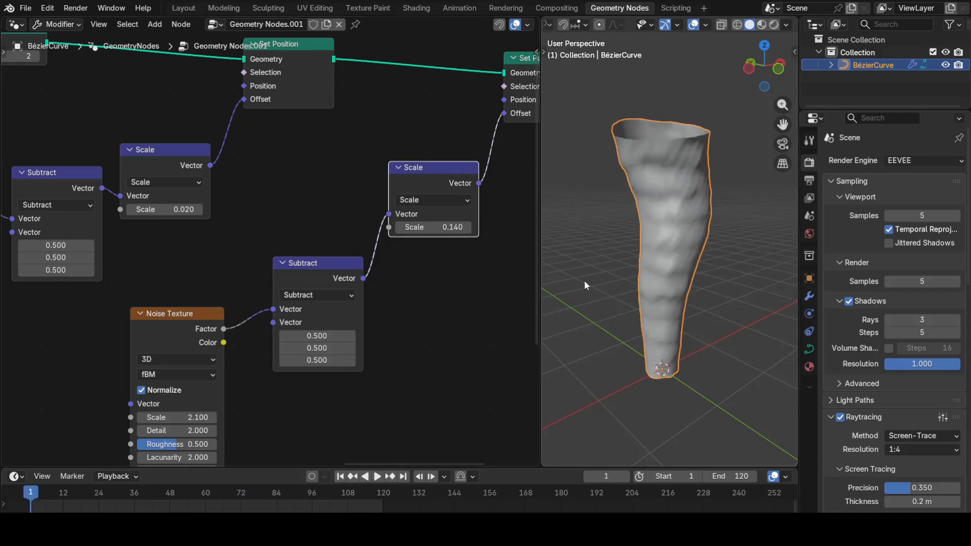
mouse_move(584, 280)
middle_mouse_down()
mouse_move(604, 239)
mouse_move(587, 265)
middle_mouse_up()
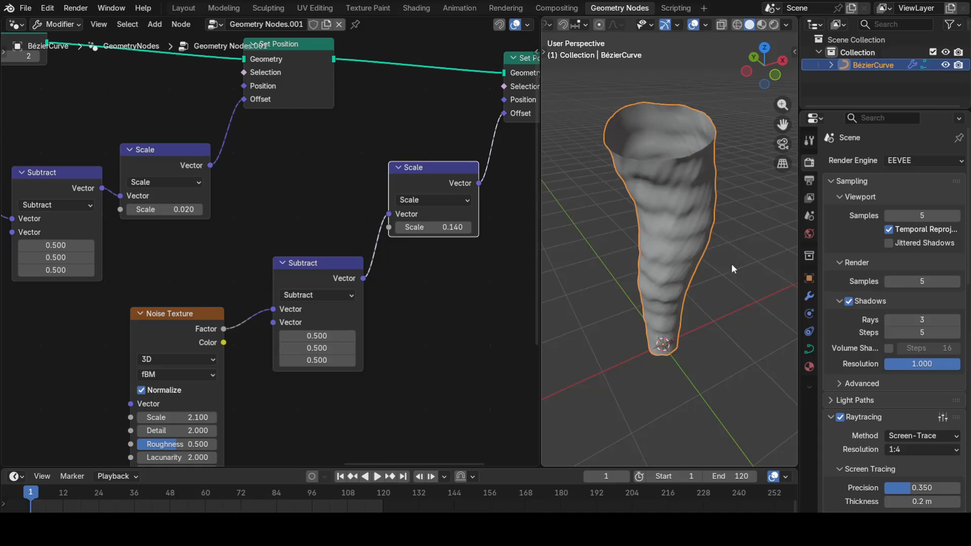
middle_click_drag(731, 263, 672, 261, "shift")
Widen the 3D viewport and keyframe the tube's rotation at 0° on frame 1.
left_click_drag(539, 293, 468, 293)
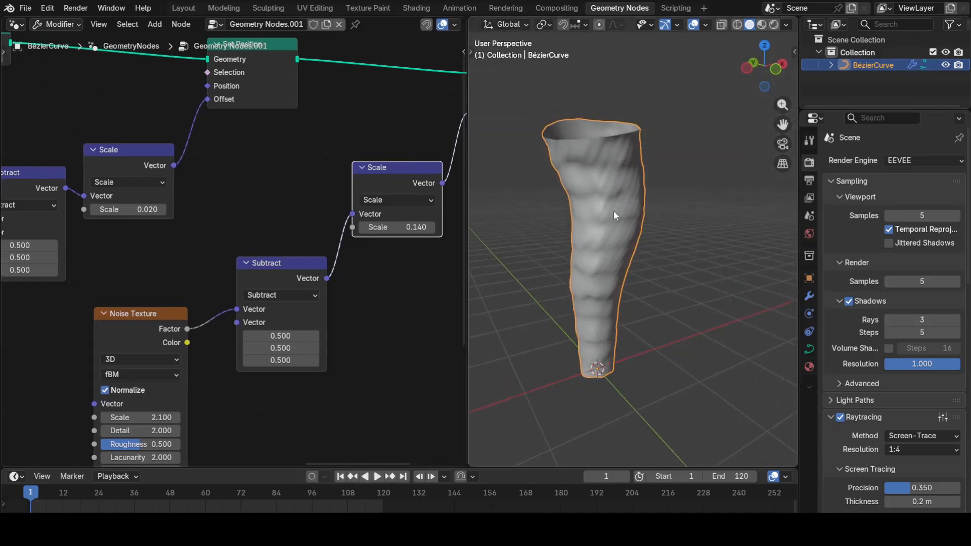
key("n")
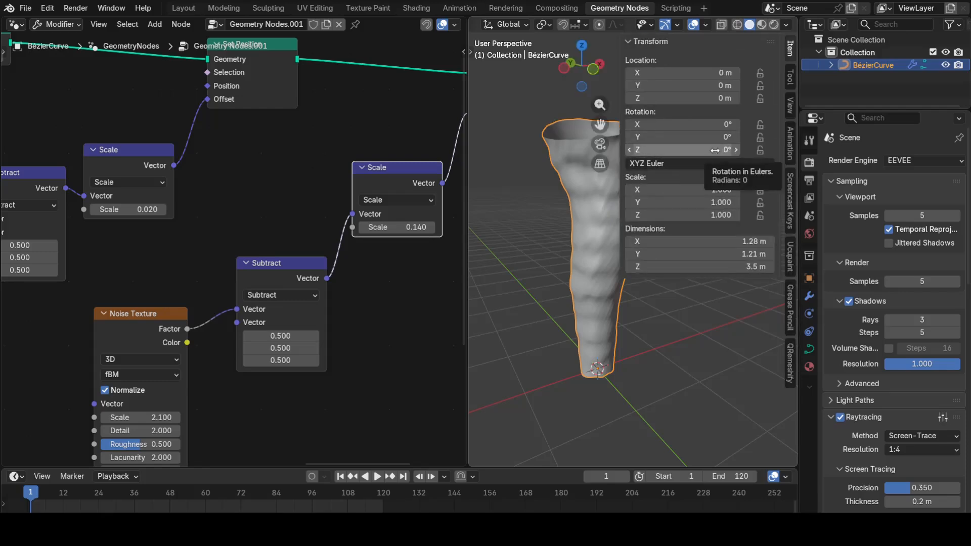
key("i")
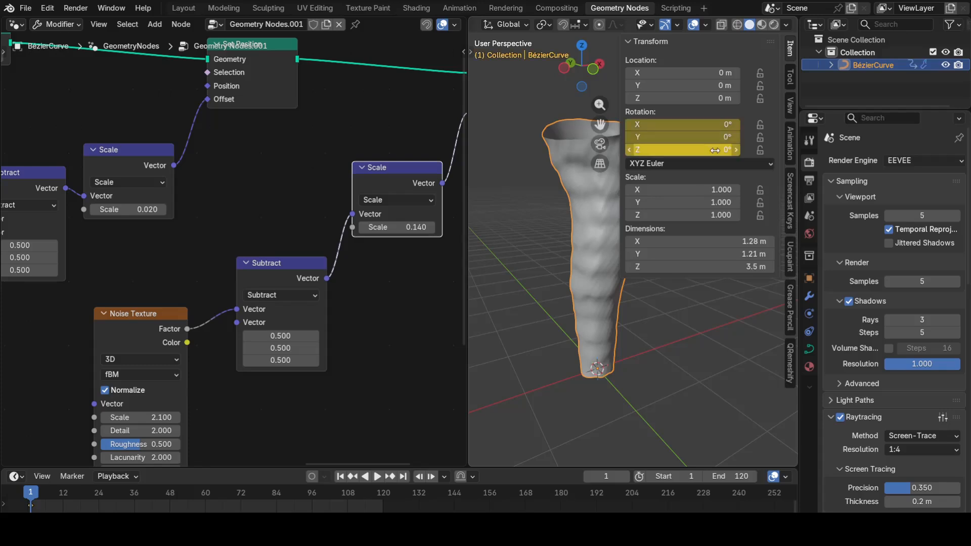
Keyframe the tube's Z rotation at 360*2 degrees on the last frame, 120.
left_click(403, 476)
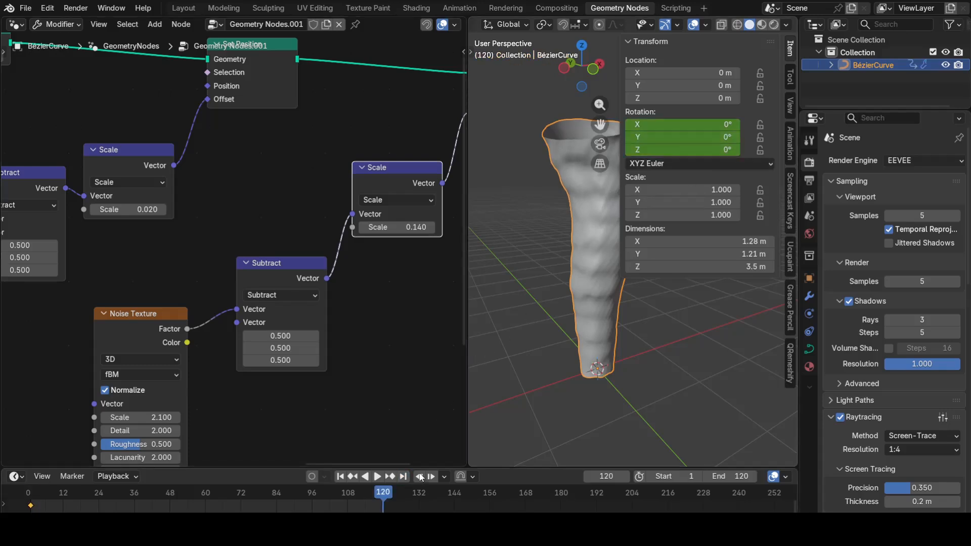
left_click(714, 151)
type("360*2")
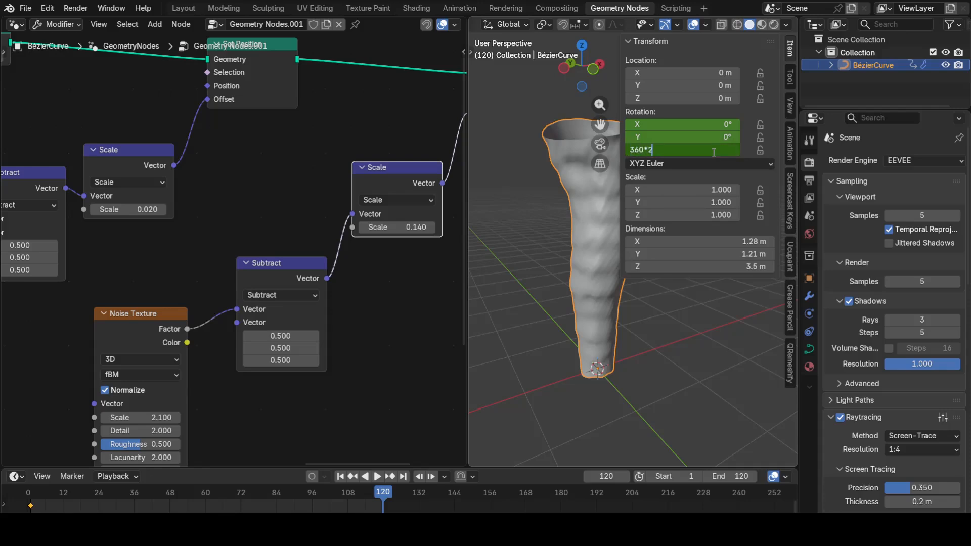
key("Return")
key("i")
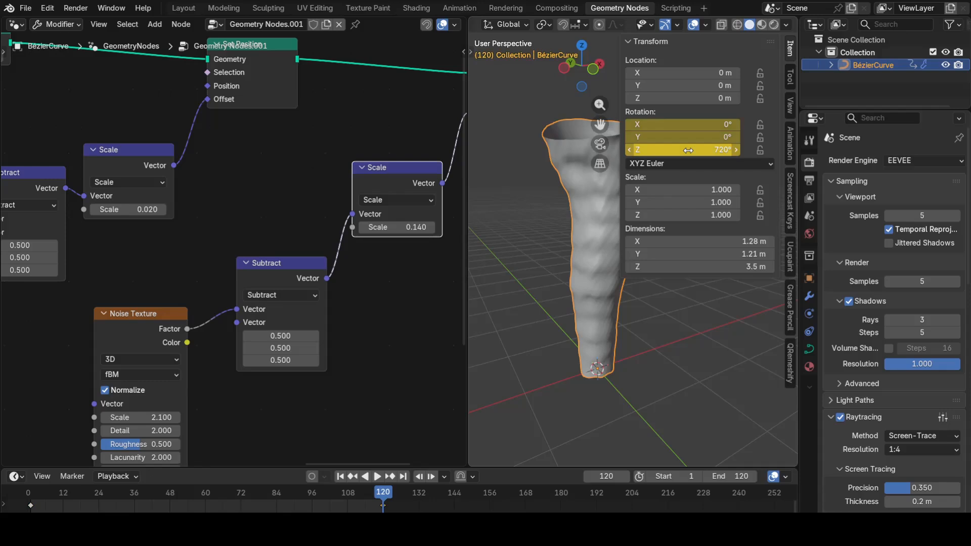
Hide the transform values, deselect the tube, and play back its rotation.
key("n")
left_click(711, 148)
key("space")
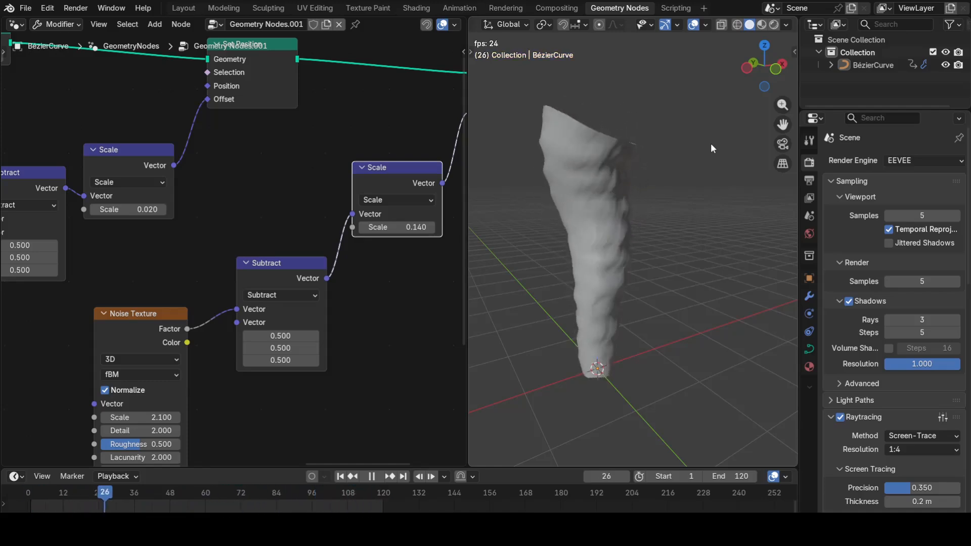
key("space")
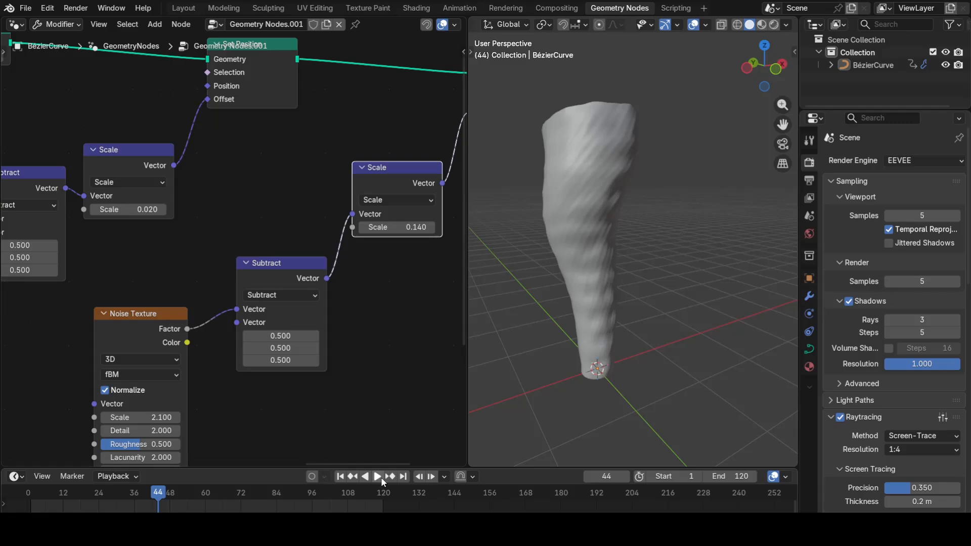
On frame 120, set the tube's Z rotation to 1080° (three full turns) and keyframe the rotation.
left_click(403, 476)
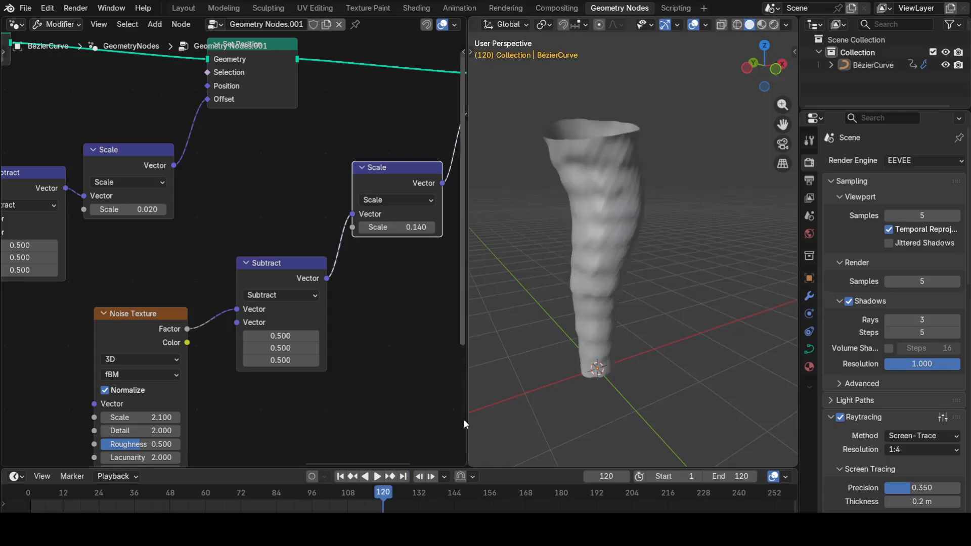
left_click(593, 211)
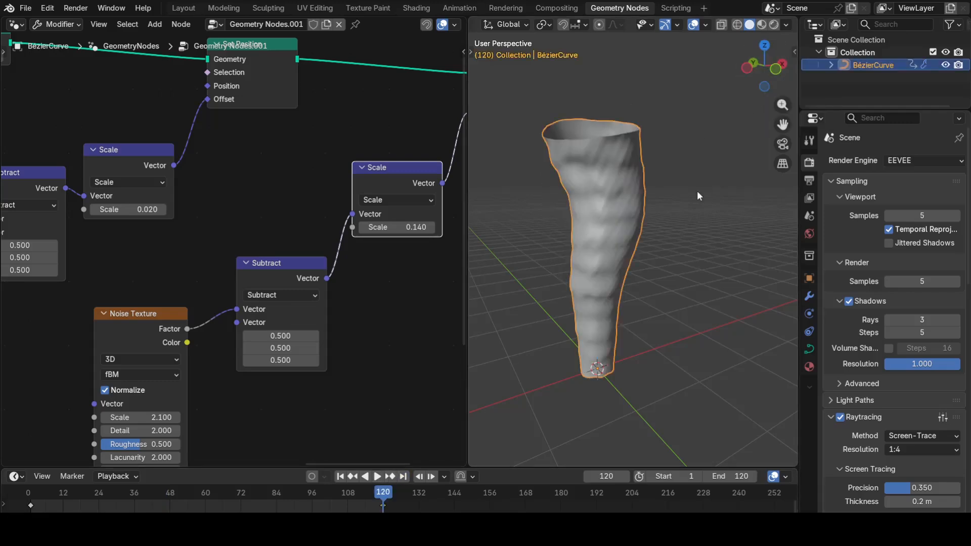
key("n")
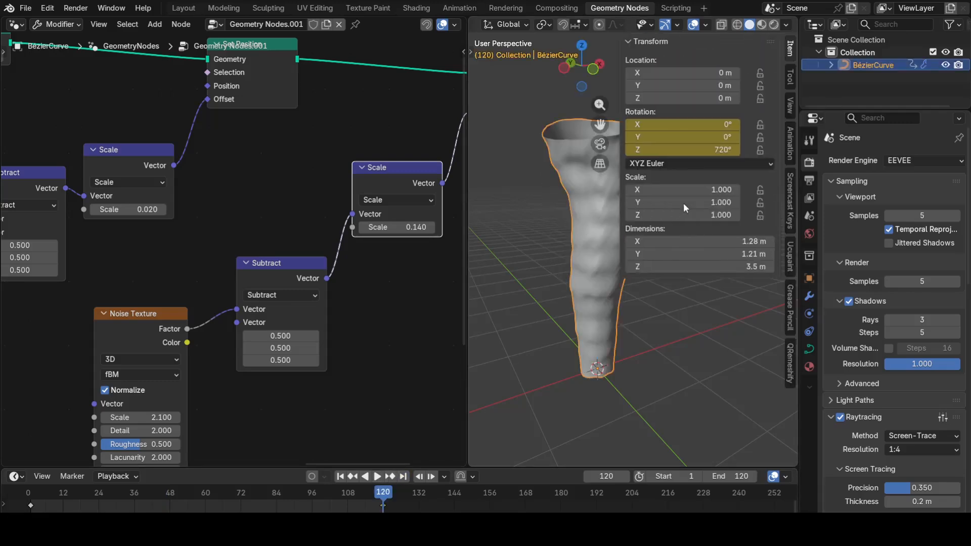
left_click(717, 150)
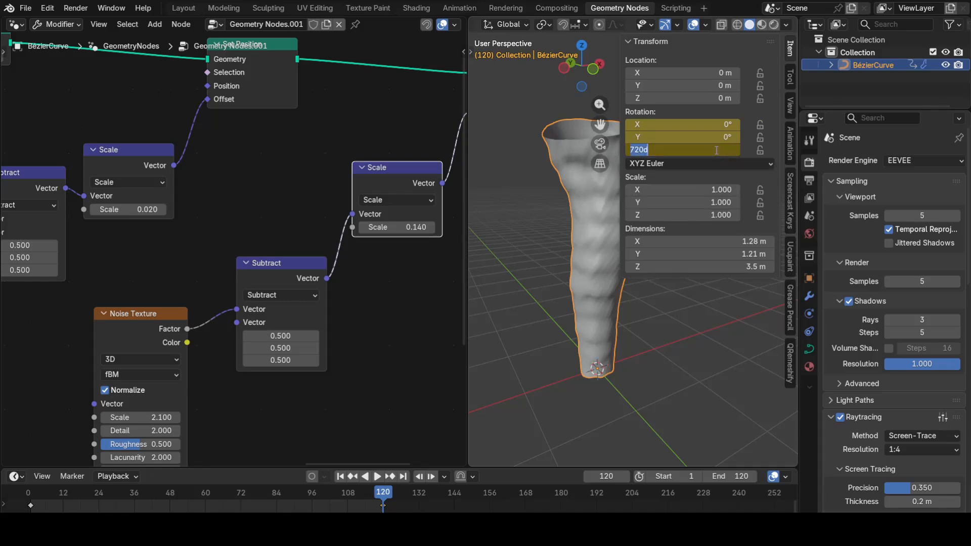
type("360")
type("°")
type("3")
key("Return")
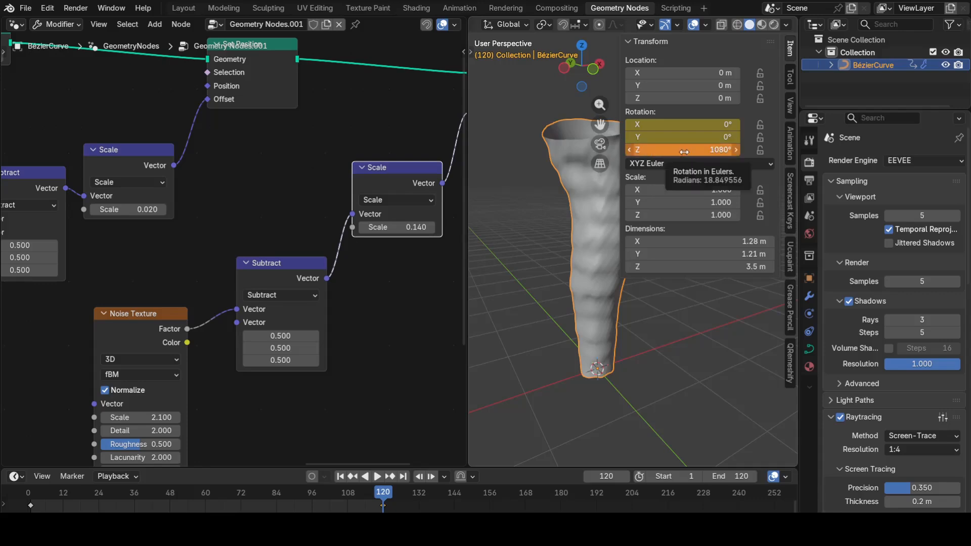
key("i")
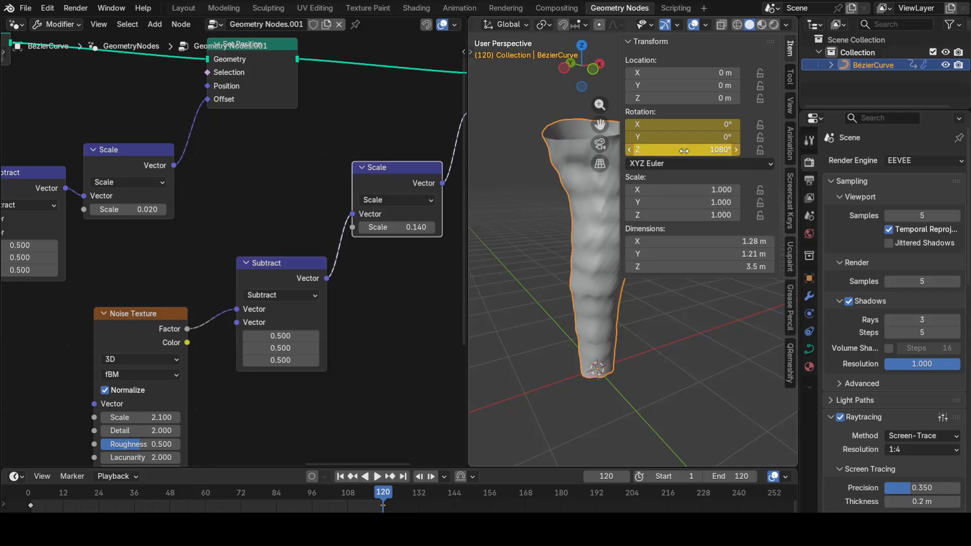
Set the tube's rotation keyframes to Linear interpolation, then deselect the tube and hide the transform values.
left_click(544, 262)
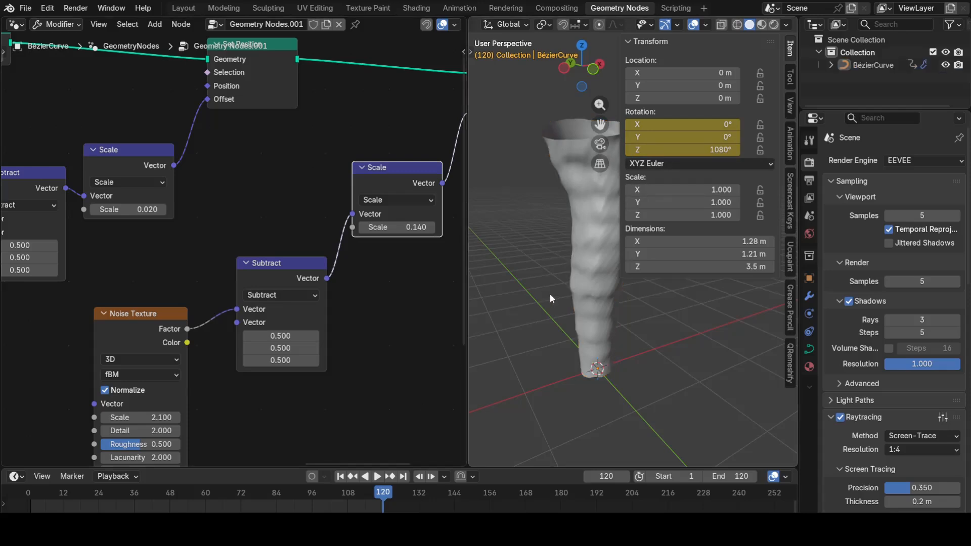
left_click(582, 275)
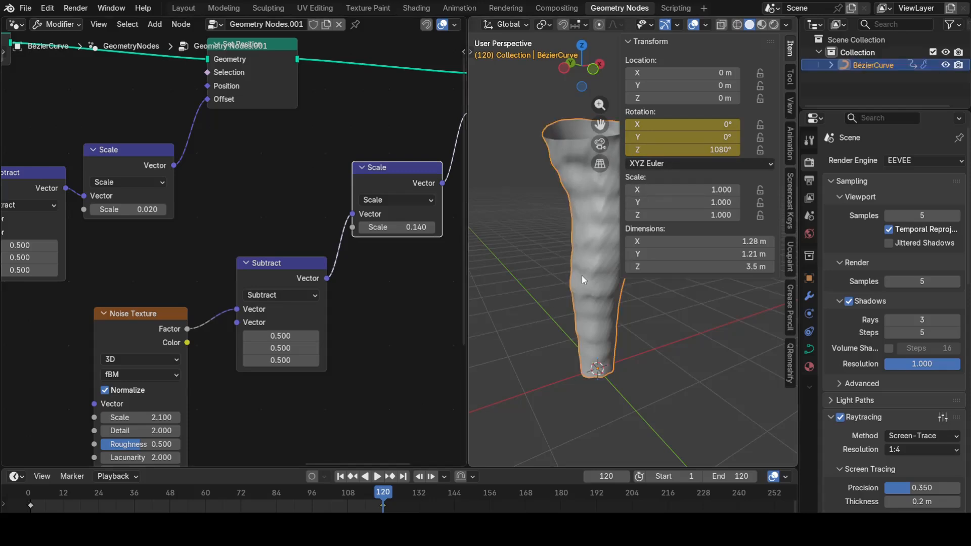
right_click(261, 502)
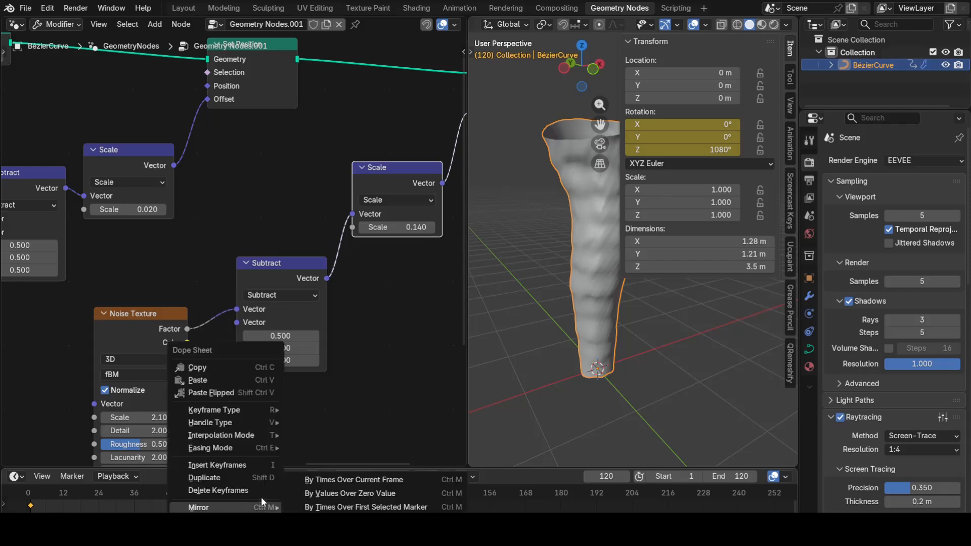
mouse_move(258, 430)
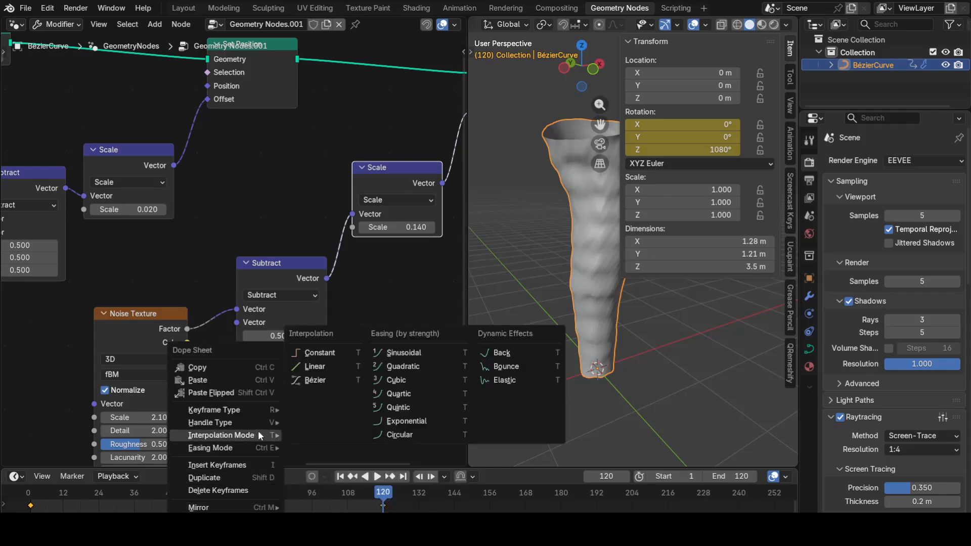
left_click(316, 366)
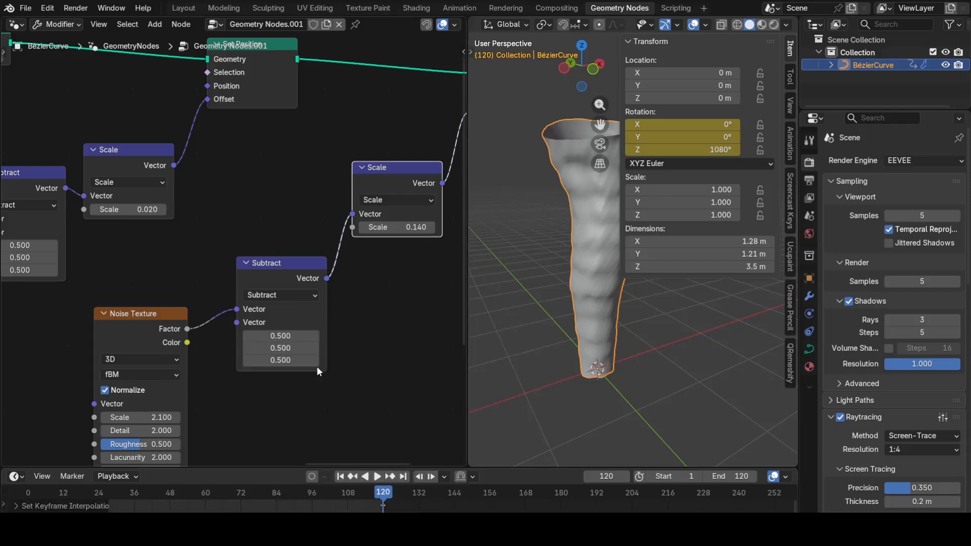
left_click(532, 311)
key("n")
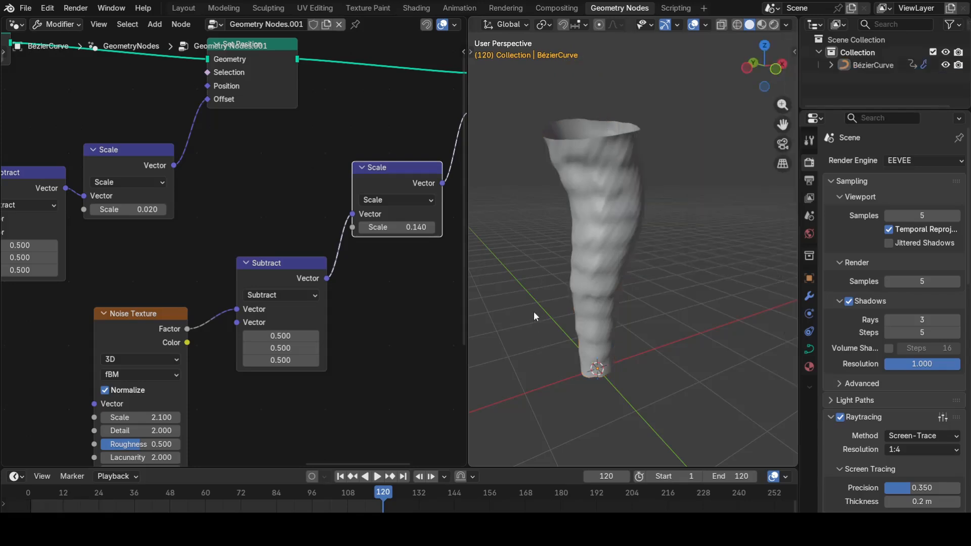
Play back the linear spin of the tube and return to the first frame.
key("space")
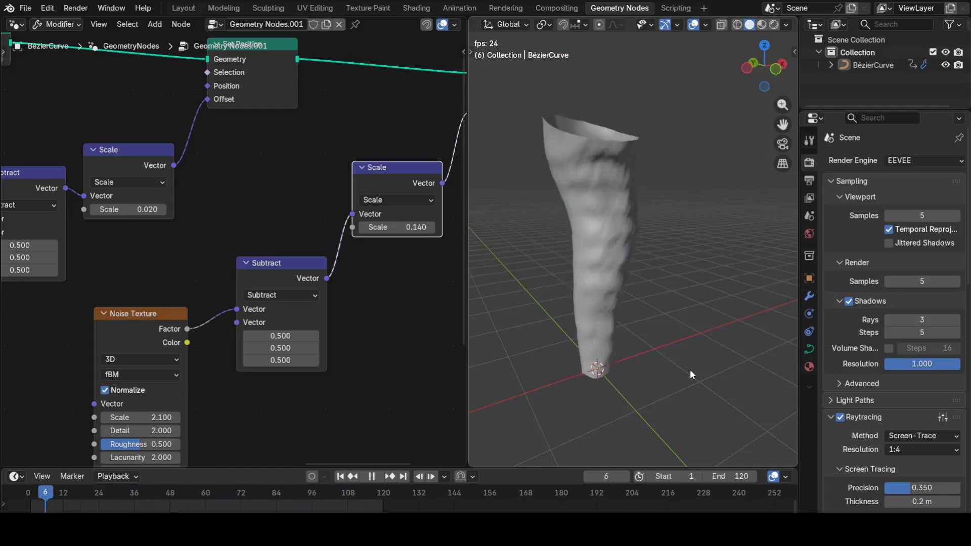
key("space")
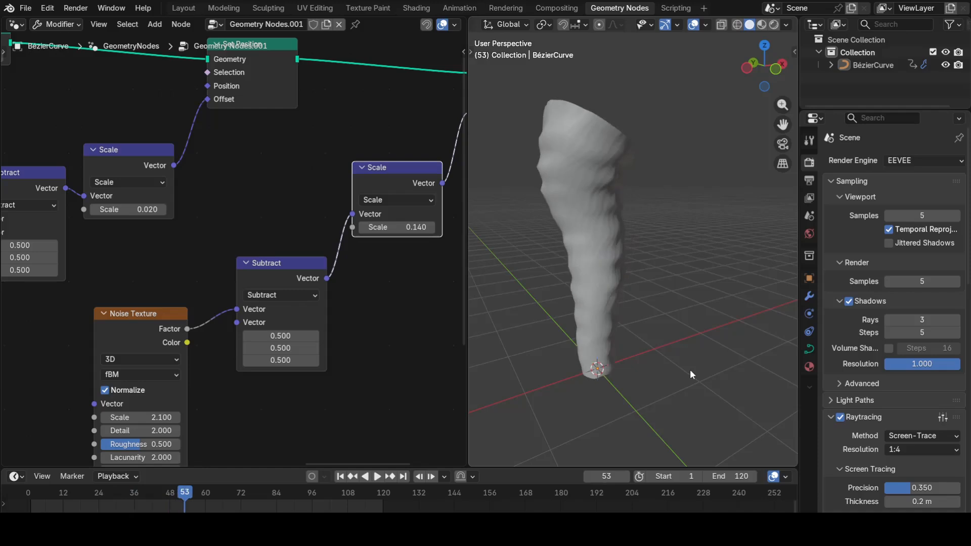
left_click(340, 476)
On frame 120, keyframe the value of the Add node feeding Combine XYZ's Z at -3.2 and play the animation.
middle_click_drag(223, 337, 268, 334)
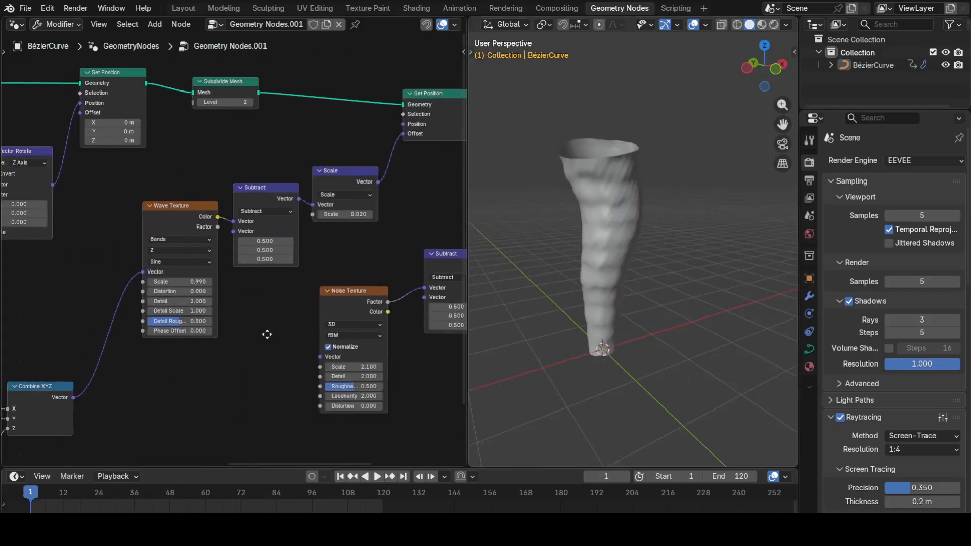
middle_click_drag(159, 389, 334, 316)
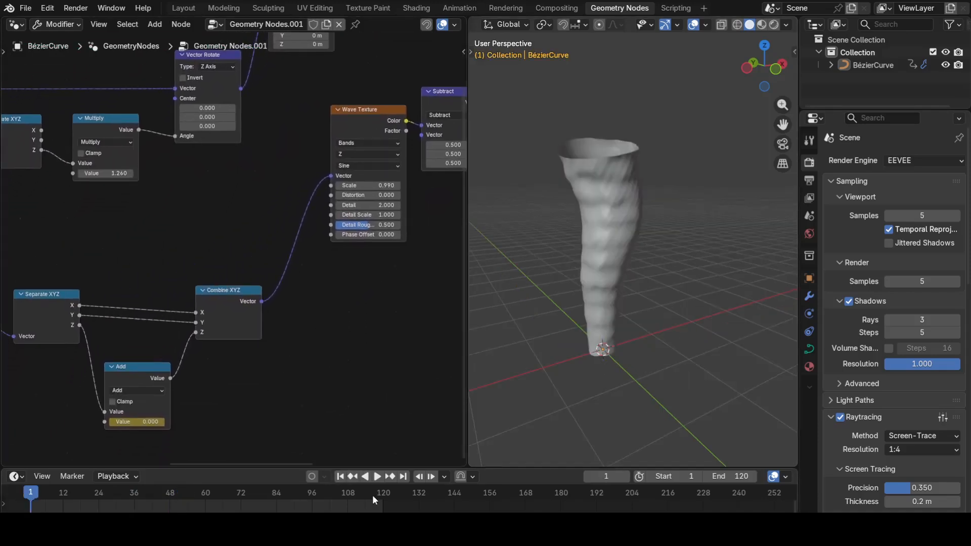
left_click(407, 478)
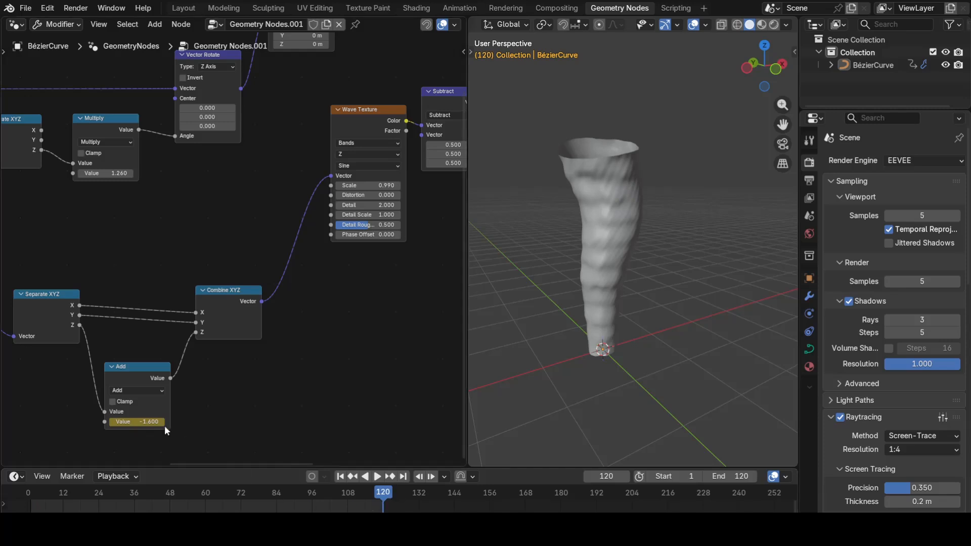
scroll(165, 426, "up", 2)
middle_click_drag(153, 426, 225, 346)
left_click(184, 387)
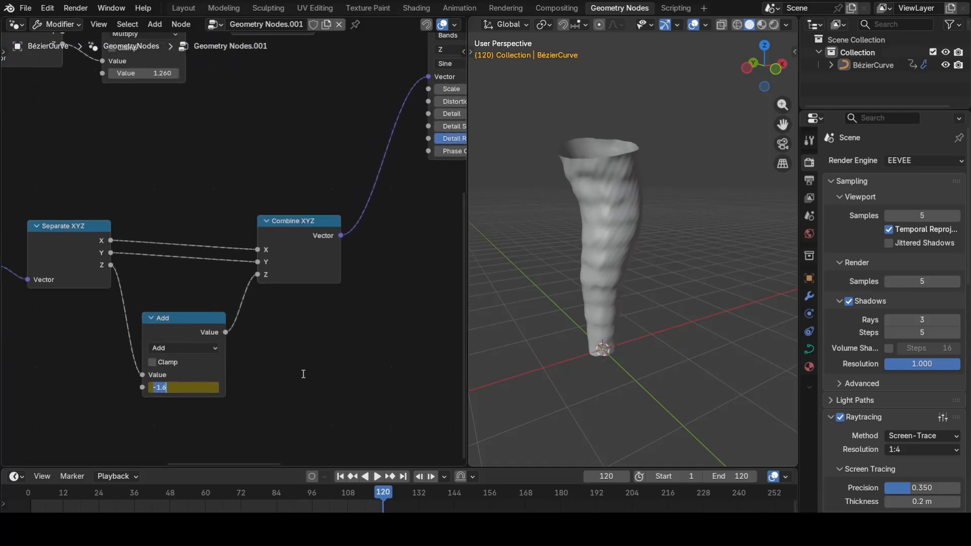
type("-3.2")
key("Return")
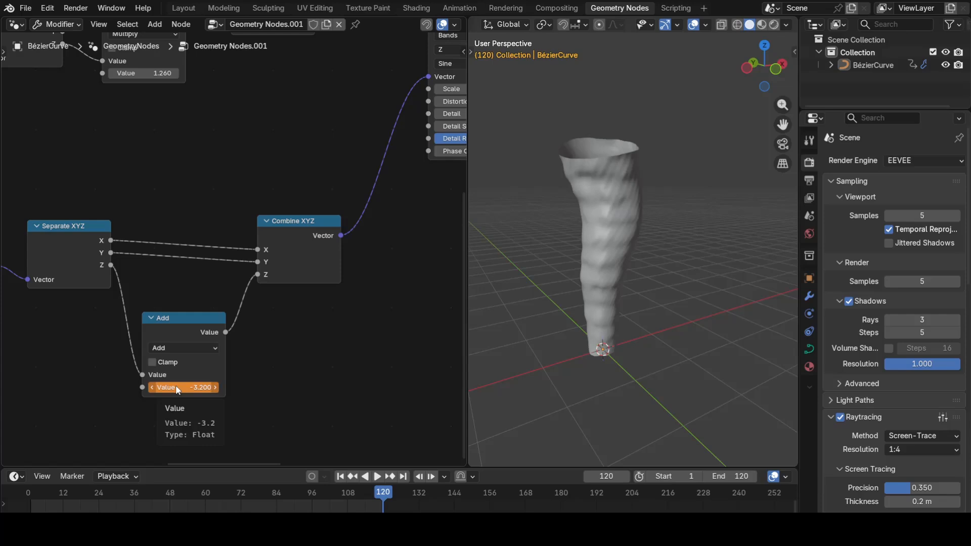
key("i")
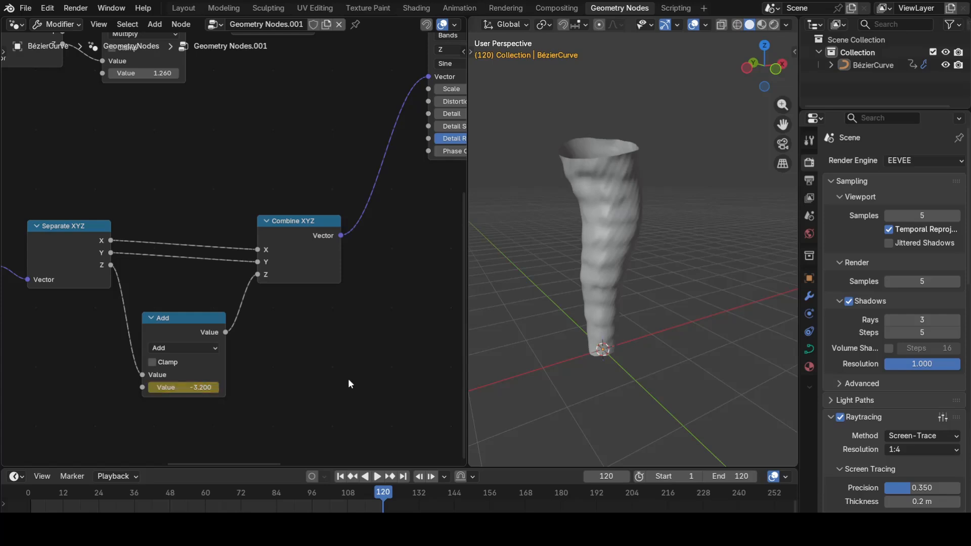
key("space")
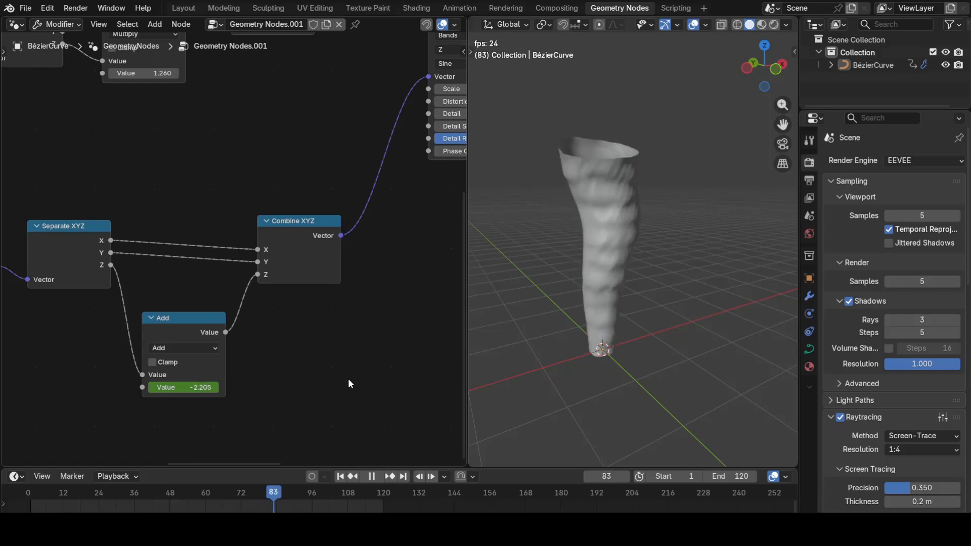
Stop the playback at frame 1 and move the Group Output node farther away from the last Set Position node.
key("Escape")
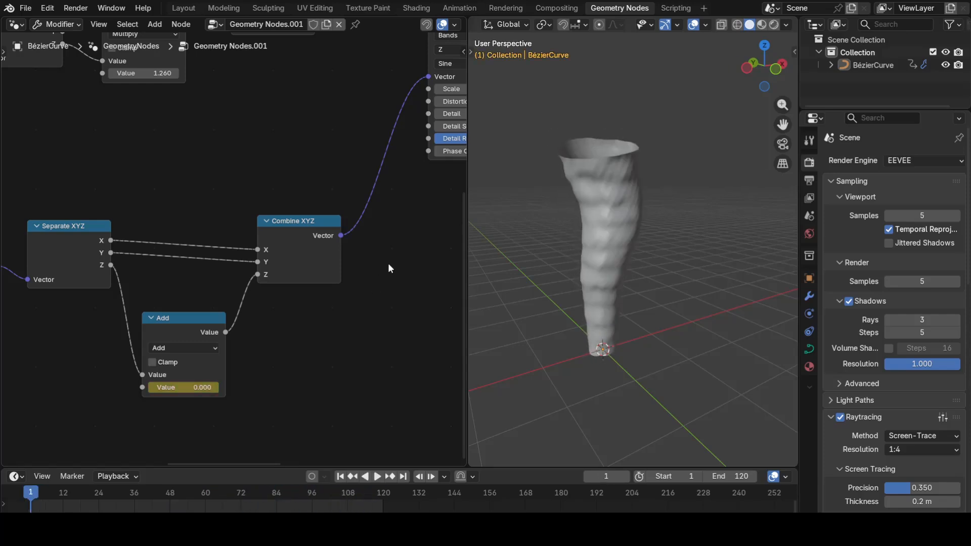
scroll(391, 263, "down", 5)
middle_click_drag(392, 259, 170, 345)
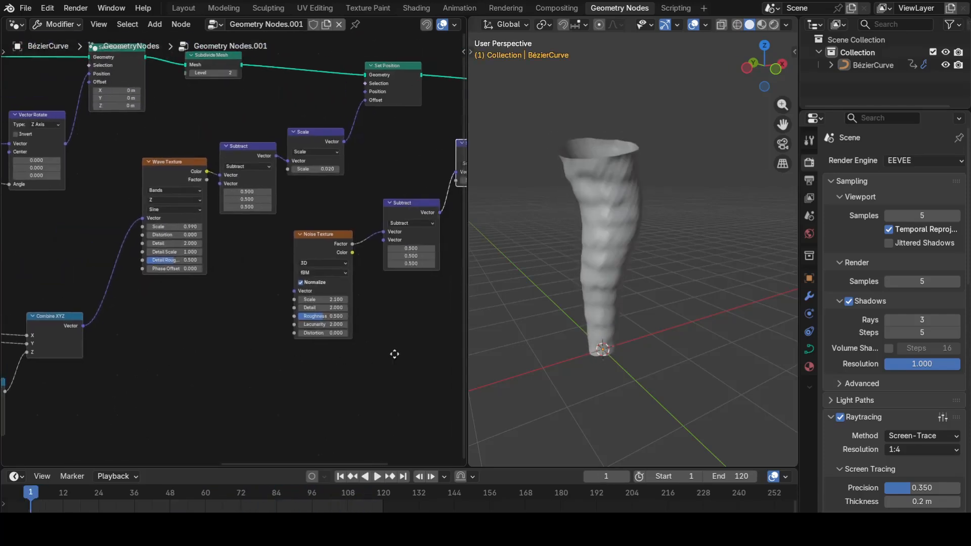
middle_click_drag(395, 354, 167, 392)
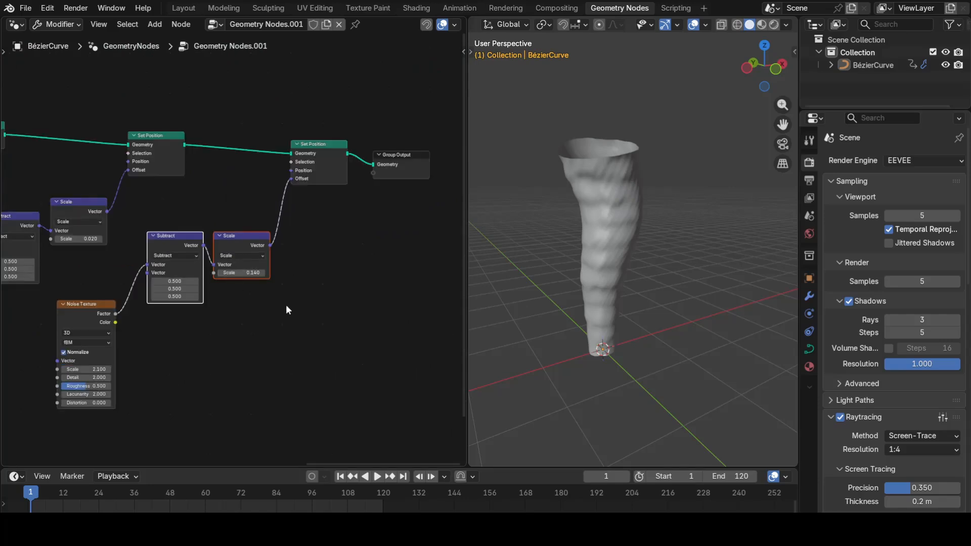
left_click(286, 305)
middle_click_drag(365, 284, 210, 342)
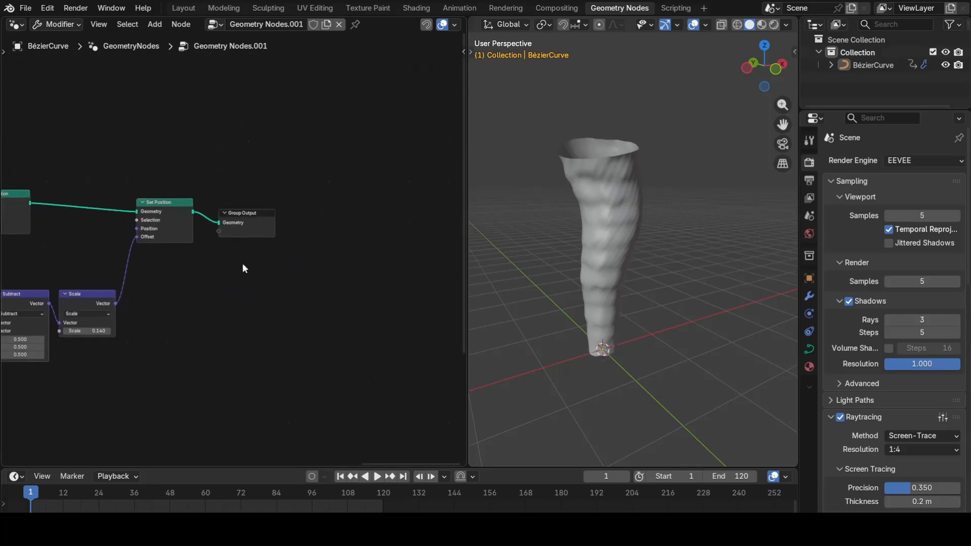
left_click_drag(251, 214, 397, 217)
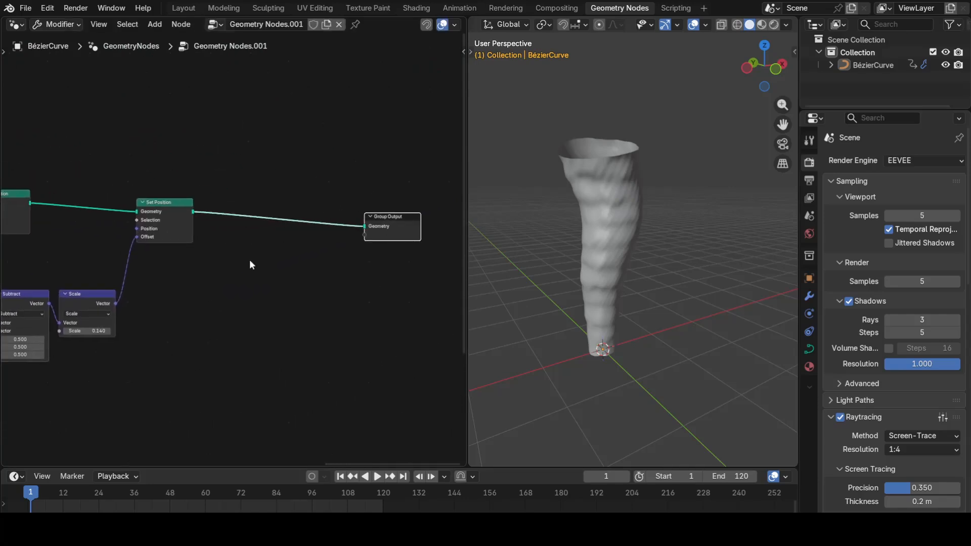
Insert a Join Geometry node between the last Set Position node and Group Output.
scroll(242, 261, "up", 1)
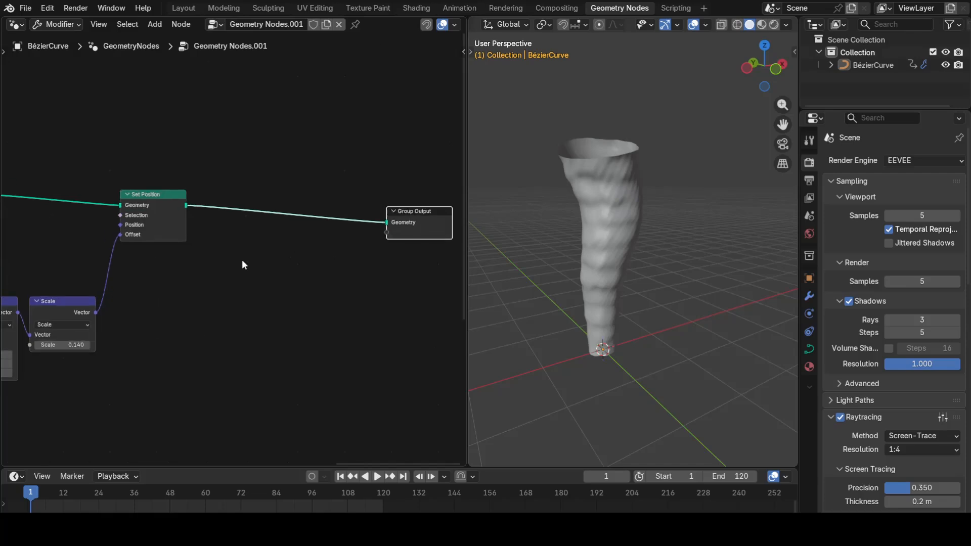
key("shift+a")
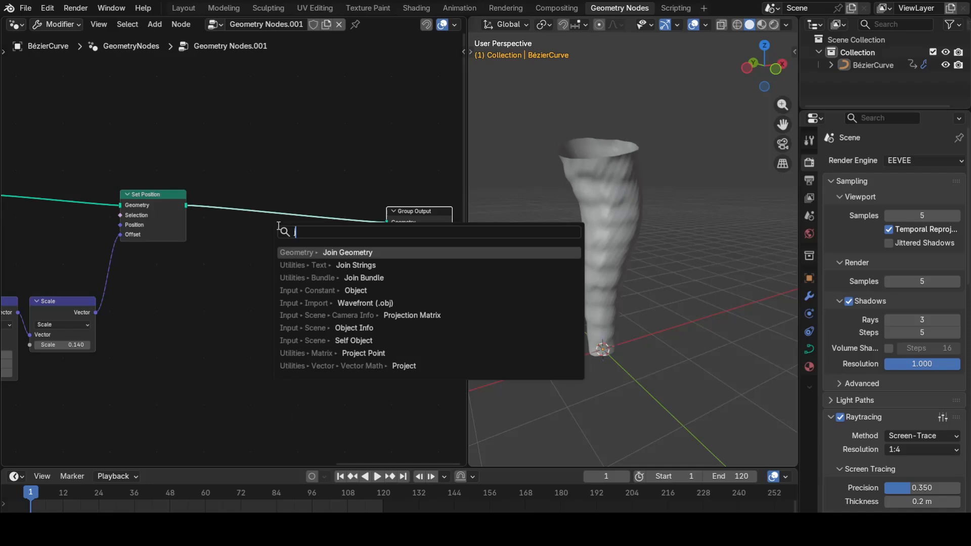
key("Return")
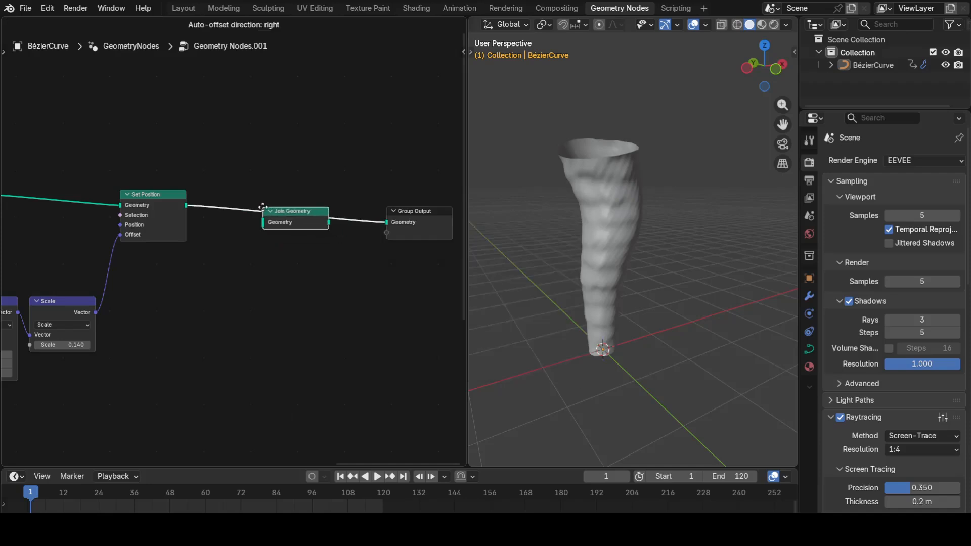
left_click(263, 207)
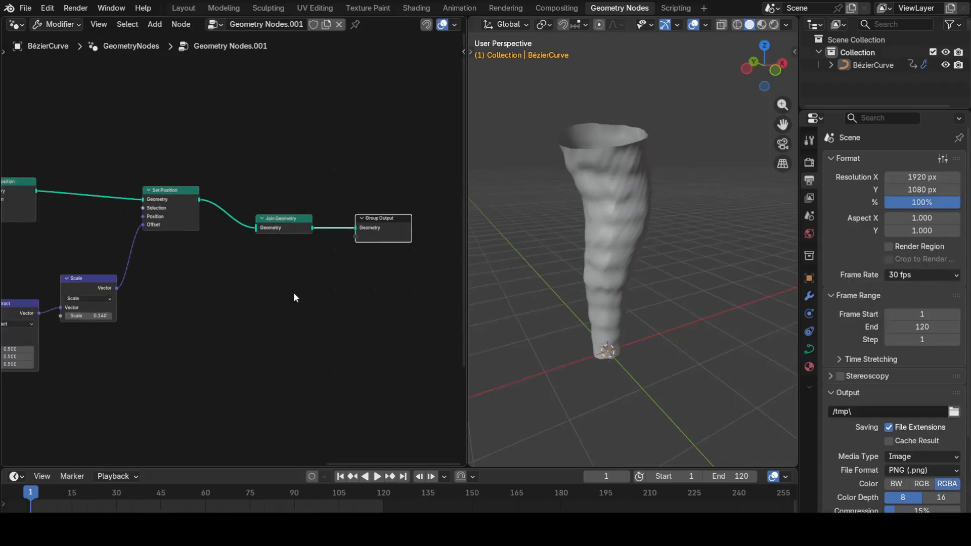
Move the Noise Texture, Subtract and Scale nodes that drive the last Set Position lower and closer together.
middle_click_drag(201, 310, 225, 306)
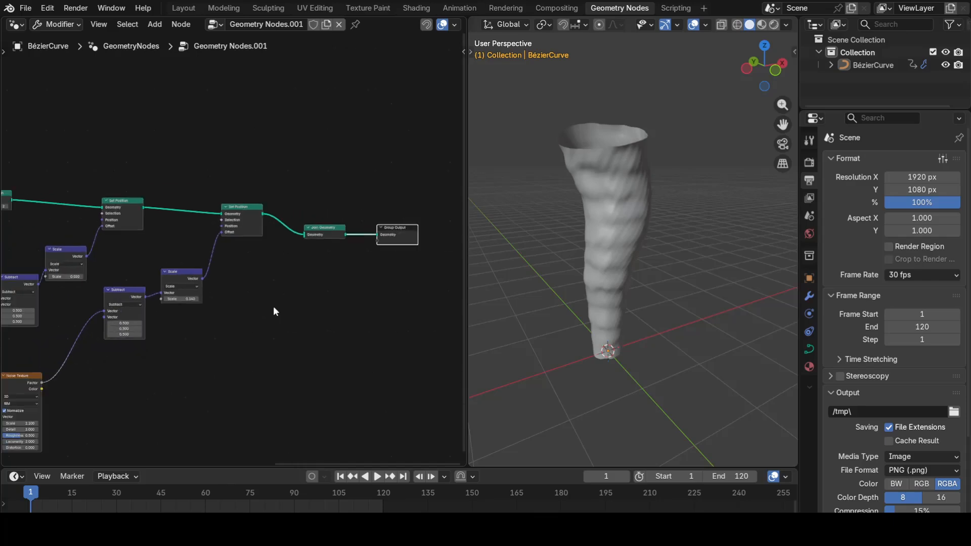
left_click_drag(273, 305, 165, 371)
middle_click_drag(208, 381, 225, 306)
left_click_drag(222, 291, 219, 298)
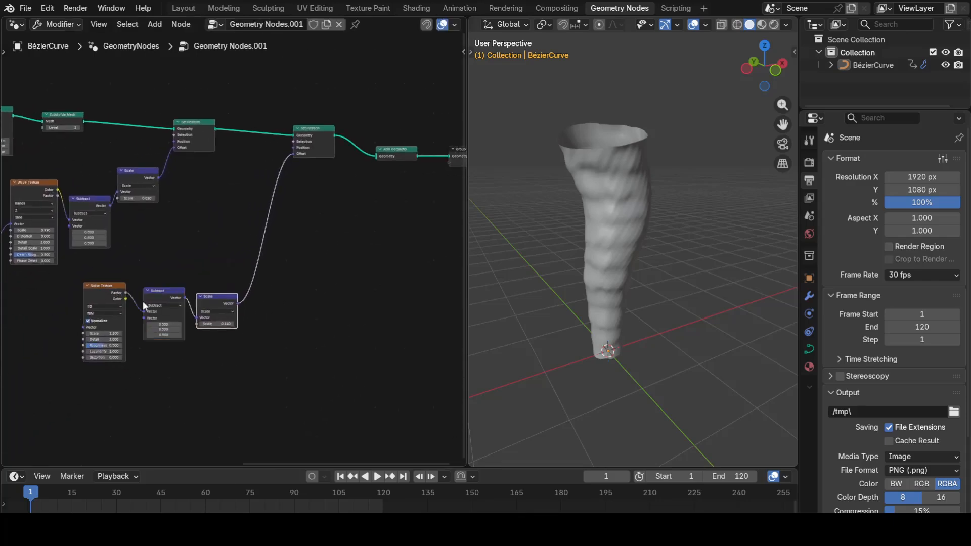
scroll(115, 304, "up", 5)
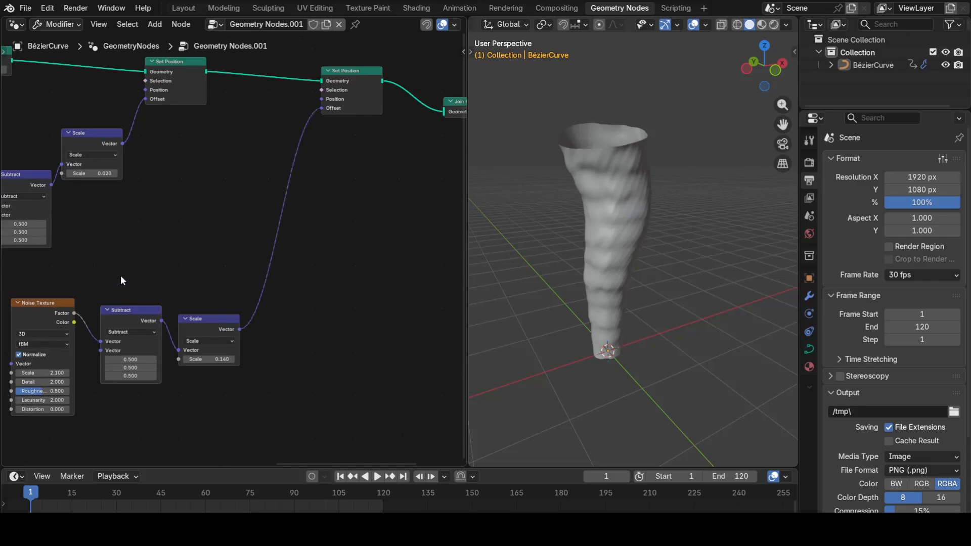
Move the Join Geometry and Group Output nodes together along X to make room after the last Set Position.
scroll(236, 237, "down", 2)
middle_click_drag(324, 248, 211, 312)
left_click_drag(169, 206, 250, 255)
key("g")
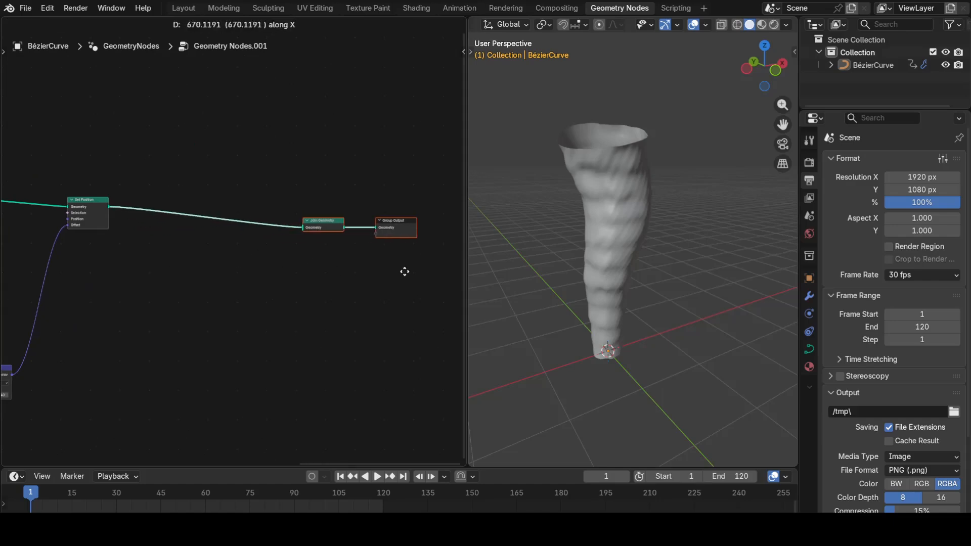
left_click(413, 271)
middle_click_drag(217, 278, 285, 283)
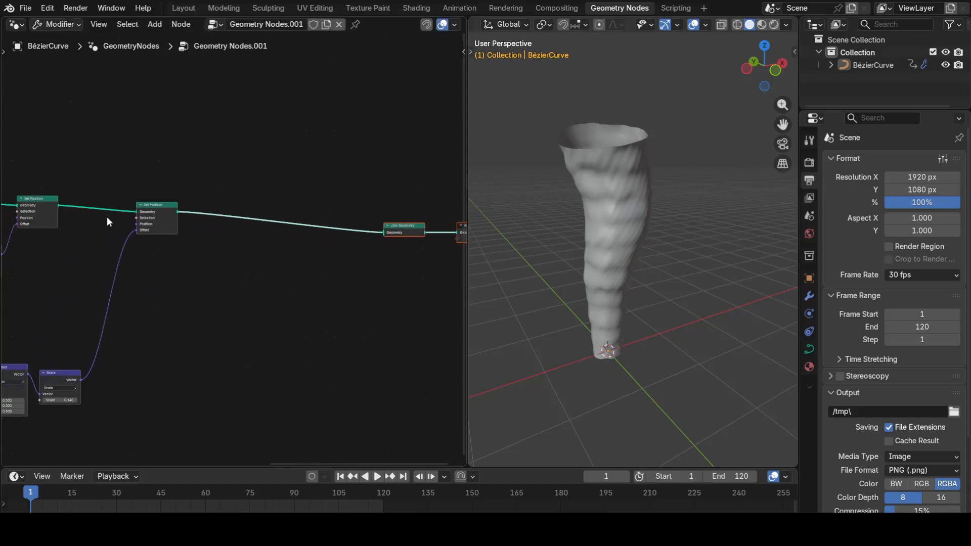
Branch the geometry output of the first displacement Set Position node into a new Delete Geometry node placed below the main chain.
scroll(51, 207, "up", 2)
middle_click_drag(47, 210, 159, 241)
left_click_drag(126, 213, 331, 399)
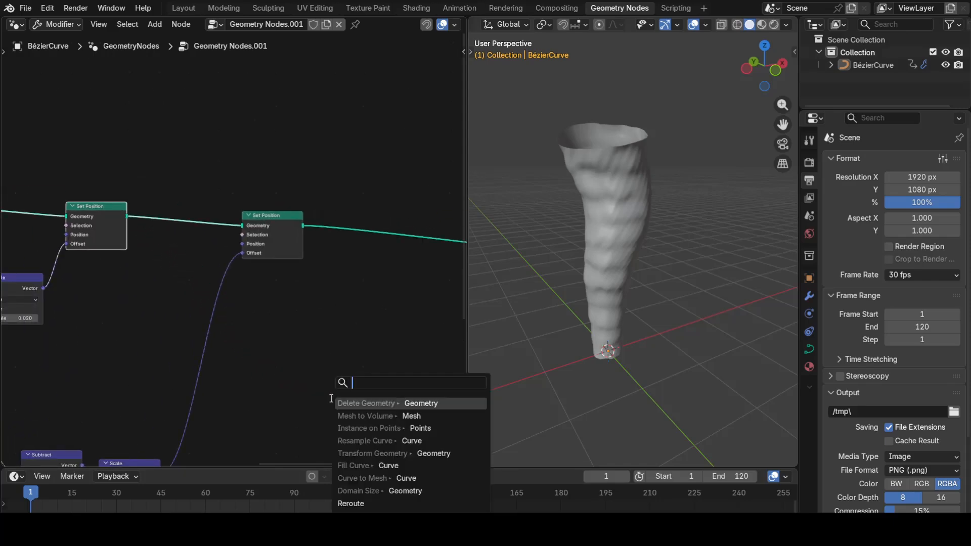
type("s")
key("BackSpace")
type("dele")
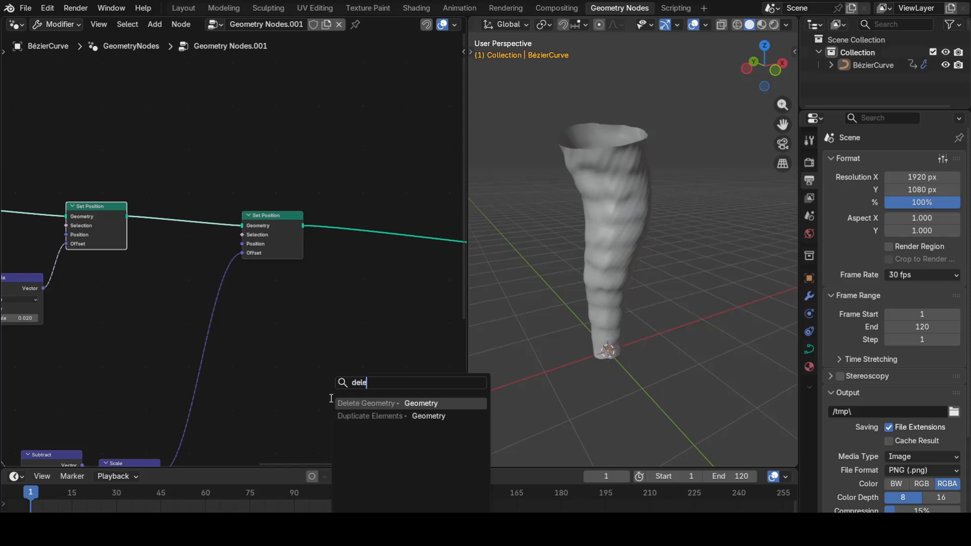
key("Return")
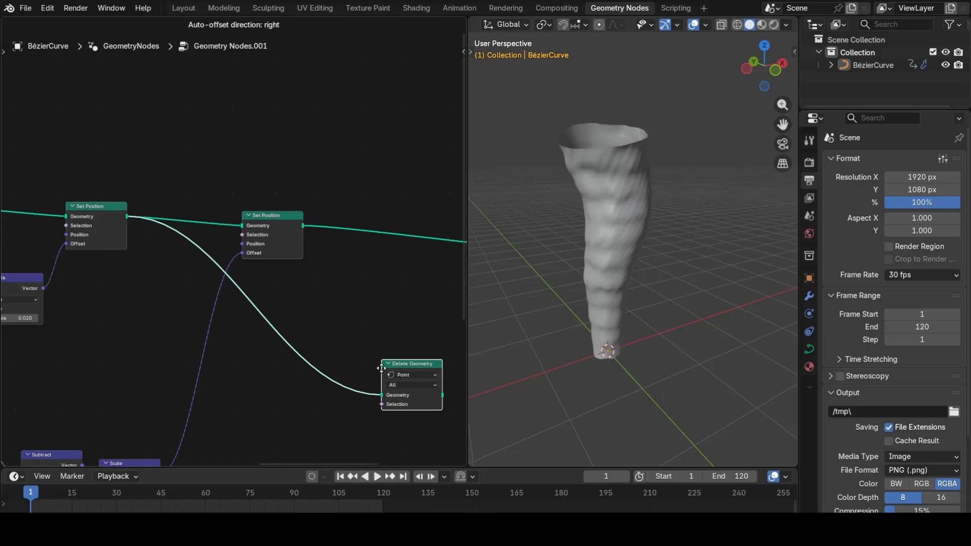
left_click(380, 368)
Set the Delete Geometry domain to Face, link its output into Join Geometry and shift the node closer to it.
middle_click_drag(400, 428, 280, 384)
scroll(308, 305, "up", 2)
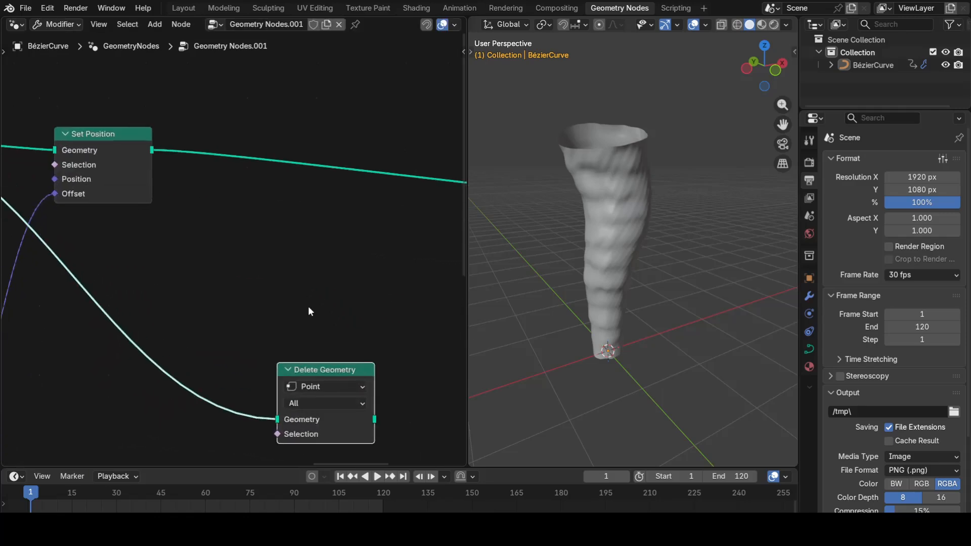
middle_click_drag(355, 341, 330, 274)
left_click(305, 317)
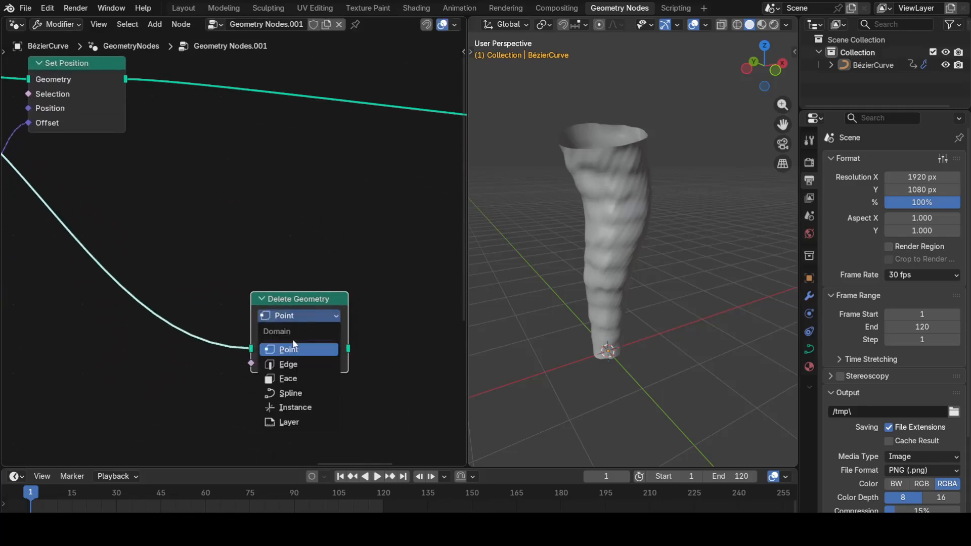
left_click(284, 380)
scroll(266, 360, "down", 3)
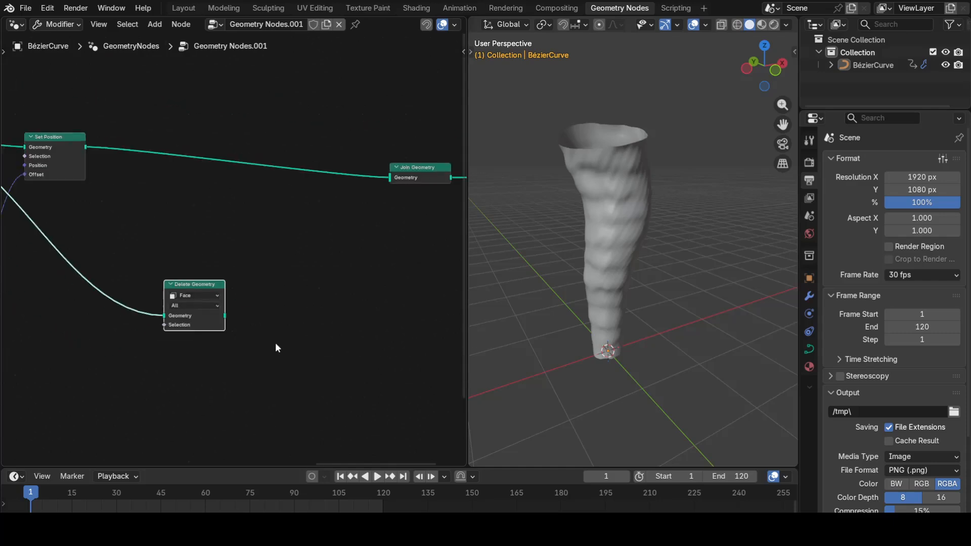
left_click_drag(225, 315, 383, 187)
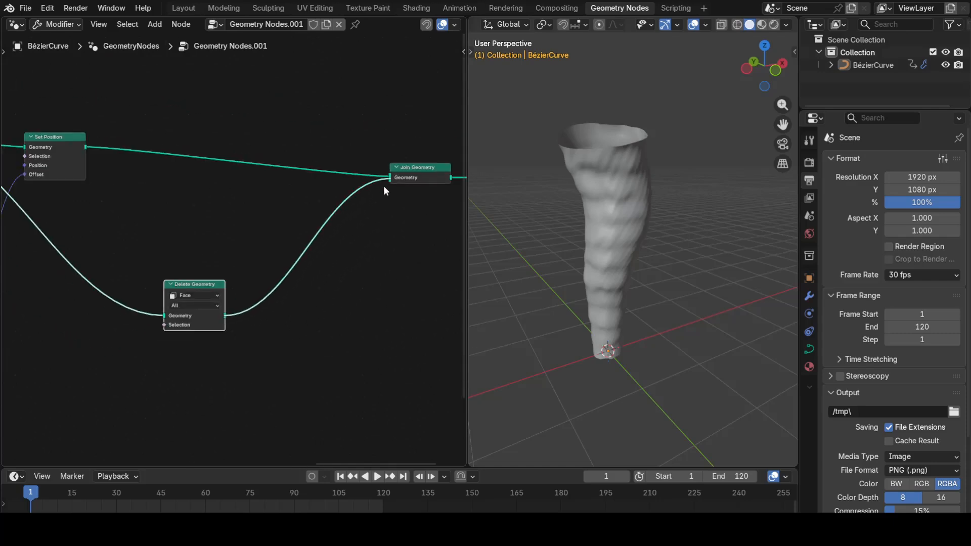
left_click_drag(202, 282, 253, 287)
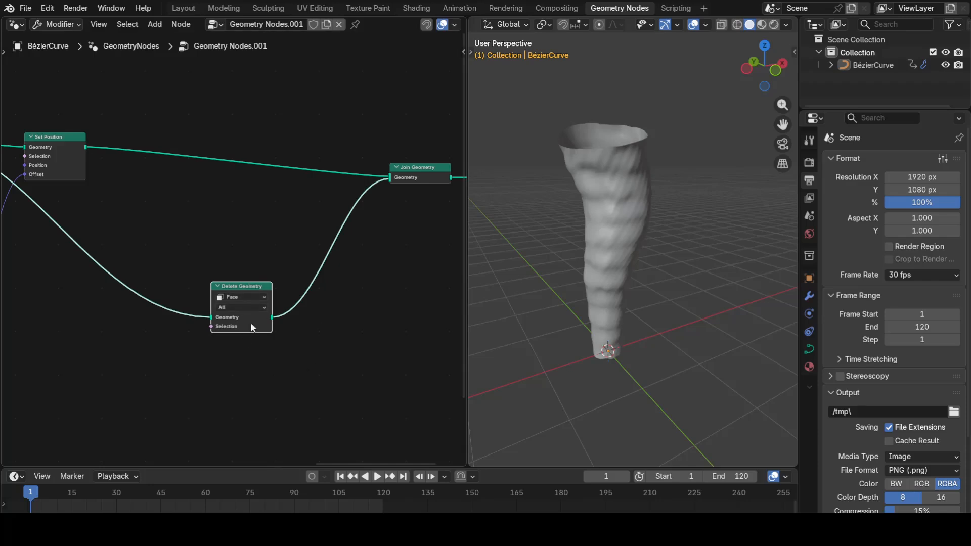
Add a Noise Texture whose Factor drives the Selection of the Delete Geometry node.
left_click_drag(211, 326, 151, 350)
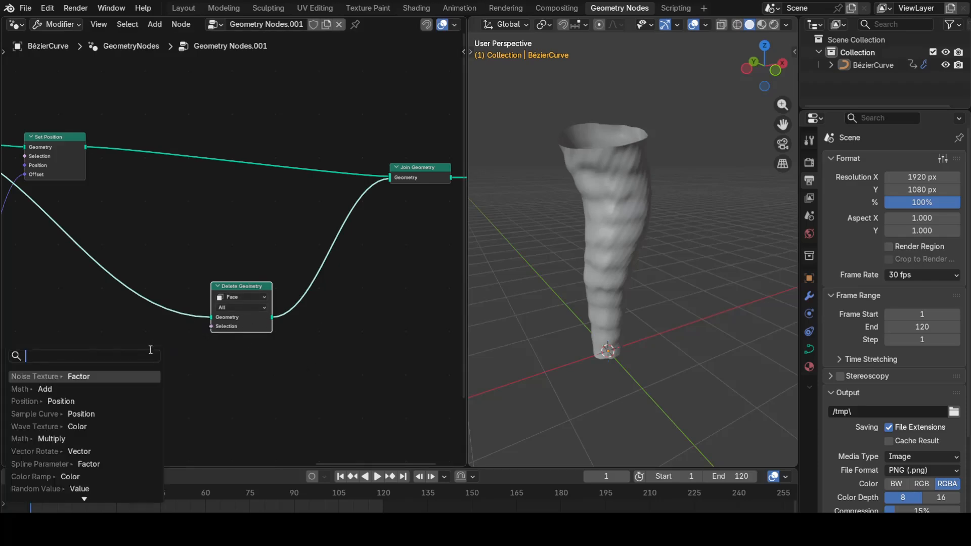
type("no")
key("Return")
left_click(177, 381)
middle_click_drag(254, 358, 320, 288)
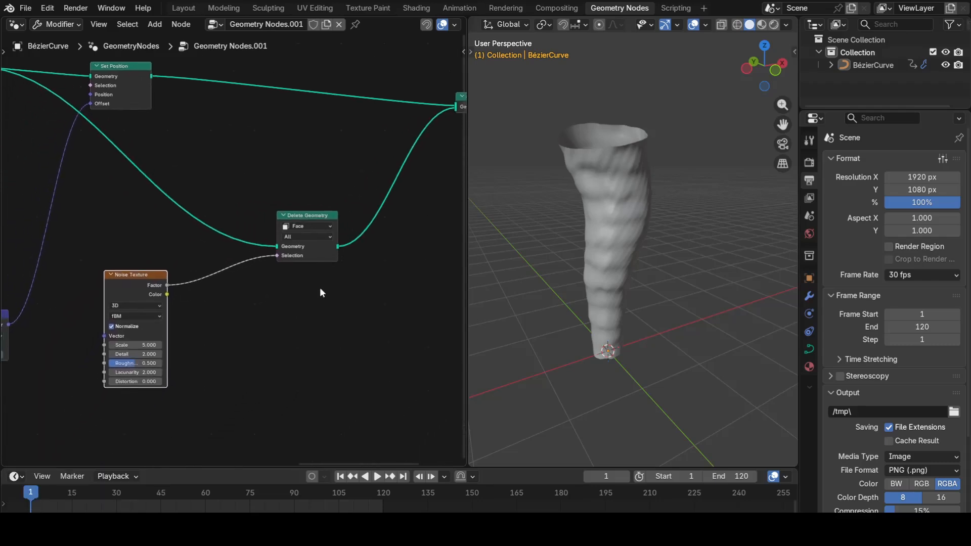
scroll(201, 308, "up", 2)
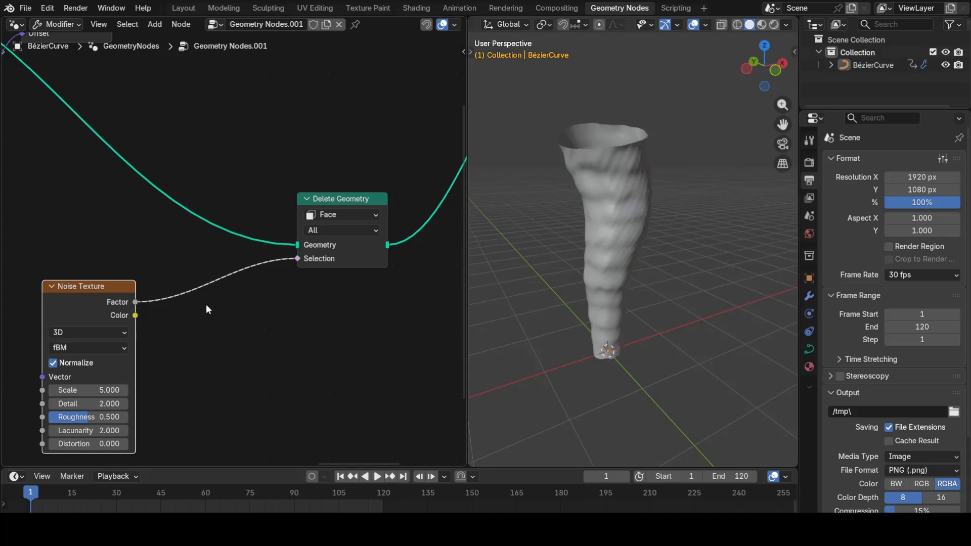
Insert a Color Ramp between the new Noise Texture and the Delete Geometry Selection.
scroll(197, 310, "down", 1)
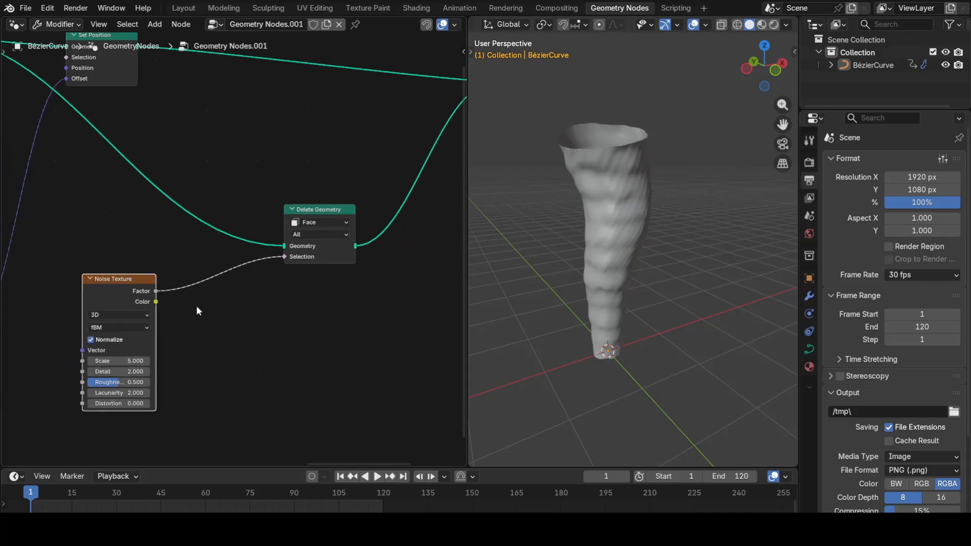
key("shift+a")
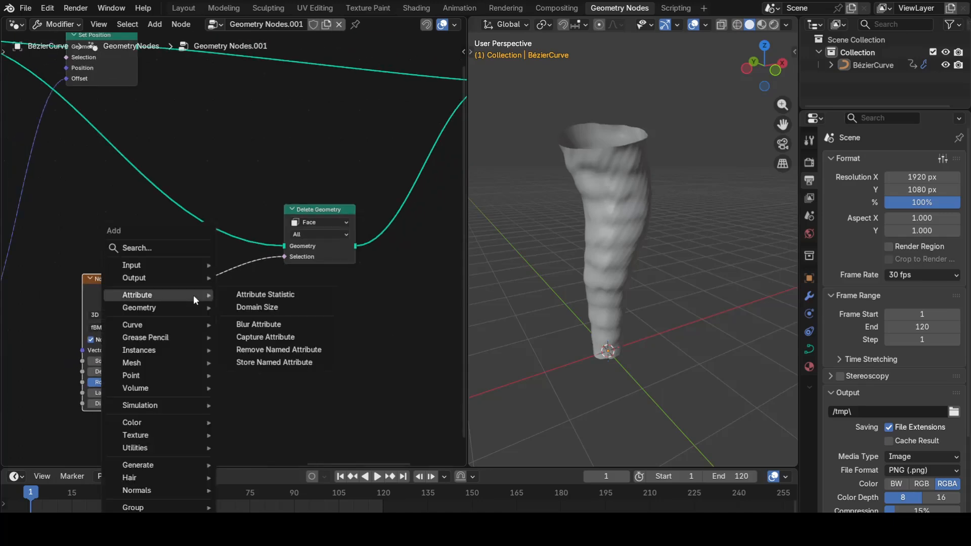
type("col")
key("Return")
left_click(259, 315)
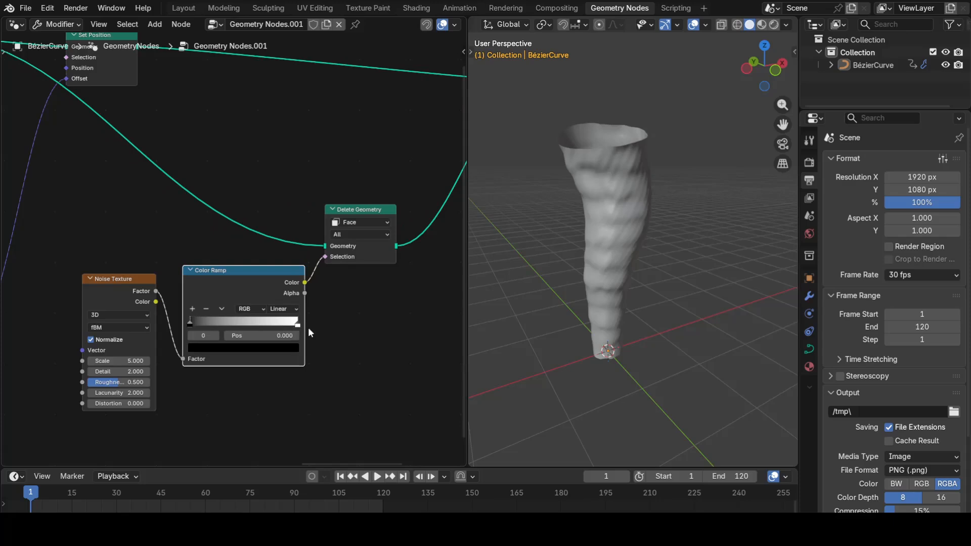
Reposition the Color Ramp node slightly and move its black stop to position 0.414.
scroll(309, 332, "up", 1)
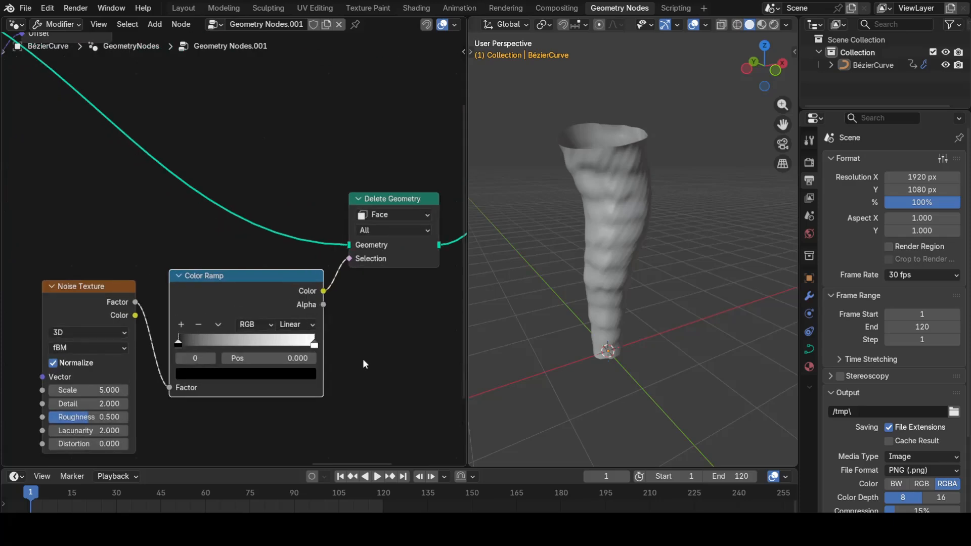
middle_click_drag(362, 359, 370, 331)
left_click_drag(249, 256, 237, 276)
left_click_drag(175, 336, 237, 345)
scroll(369, 299, "down", 2)
Insert a Transform Geometry node on the link between Delete Geometry and Join Geometry.
middle_click_drag(369, 298, 247, 331)
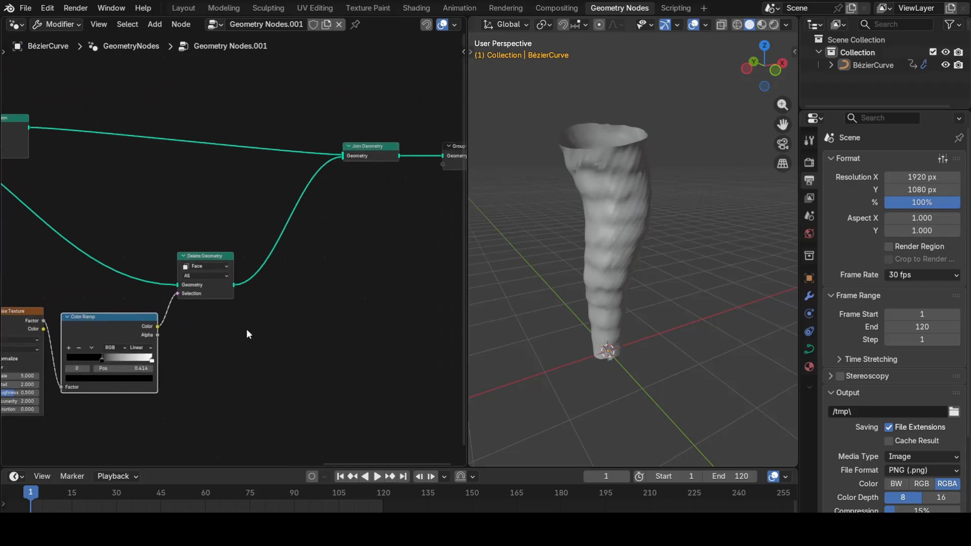
middle_click_drag(338, 288, 297, 301)
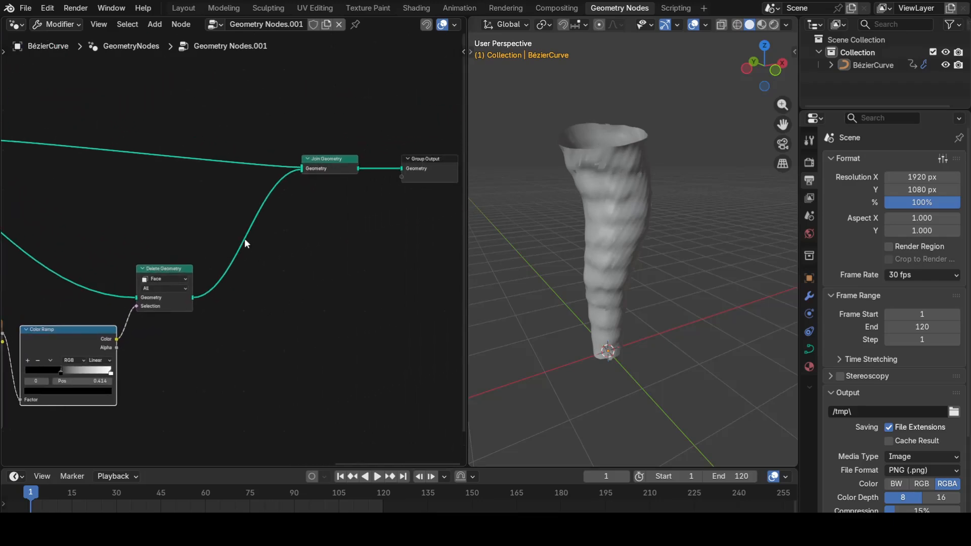
key("shift+a")
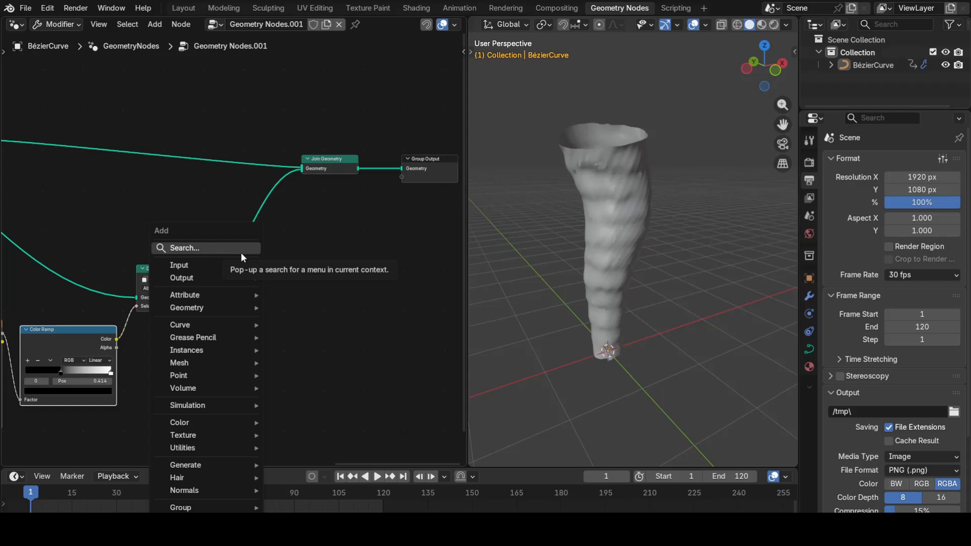
type("transf")
key("Return")
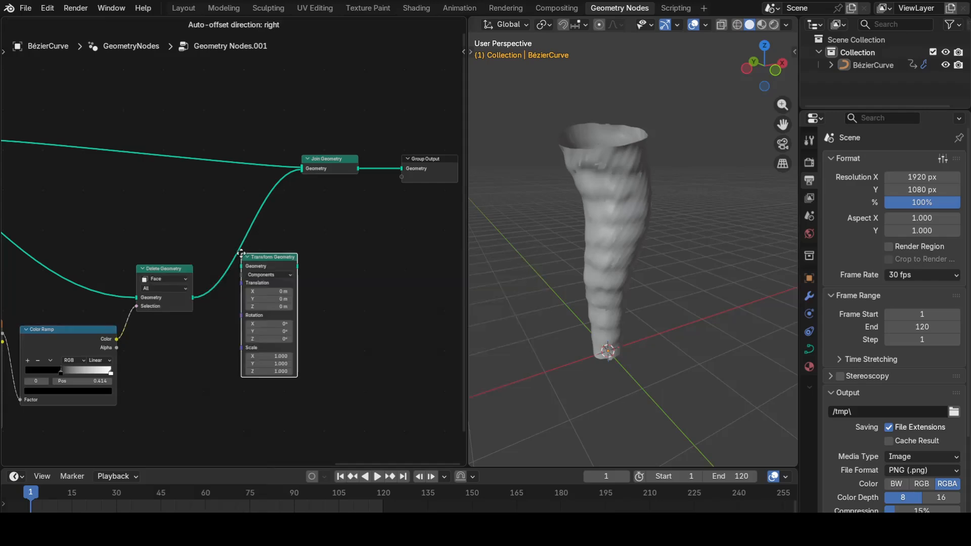
left_click(223, 218)
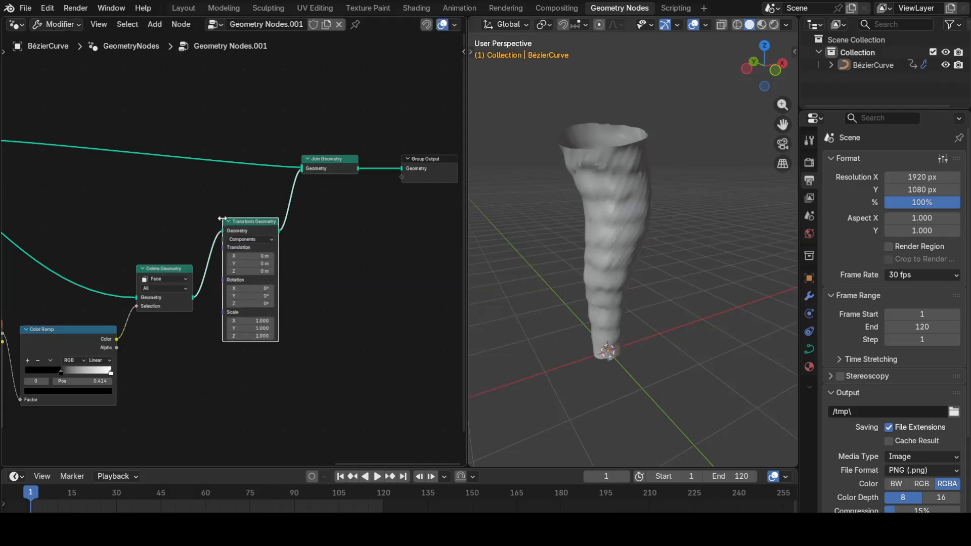
scroll(241, 356, "up", 2)
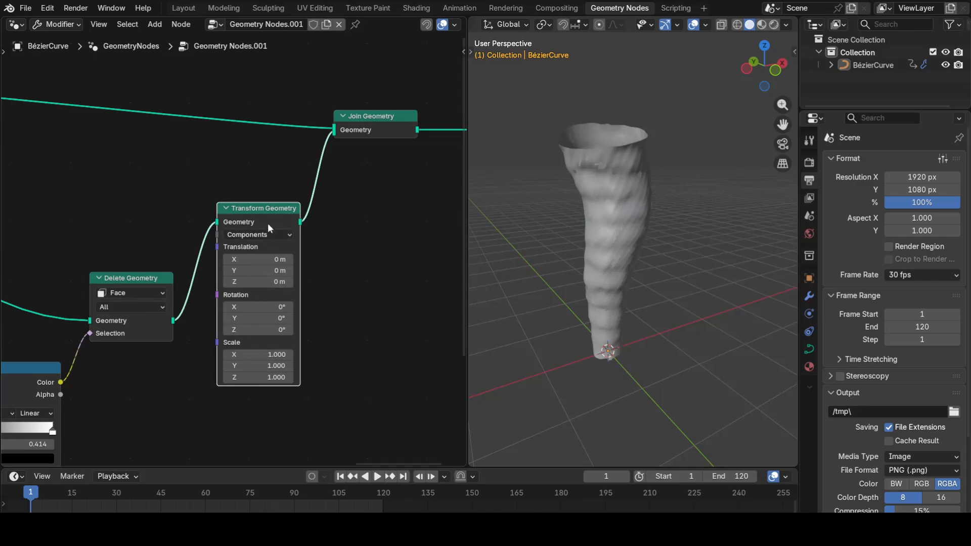
Move the Transform Geometry node down beside Delete Geometry and set its X and Y scale to 1.310.
left_click_drag(270, 211, 262, 288)
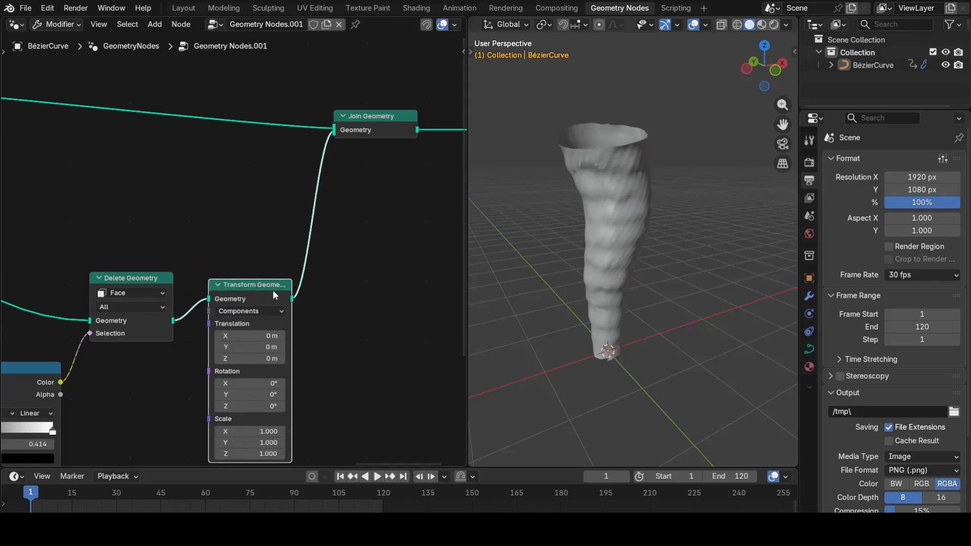
middle_click_drag(342, 352, 374, 284)
scroll(375, 295, "down", 3)
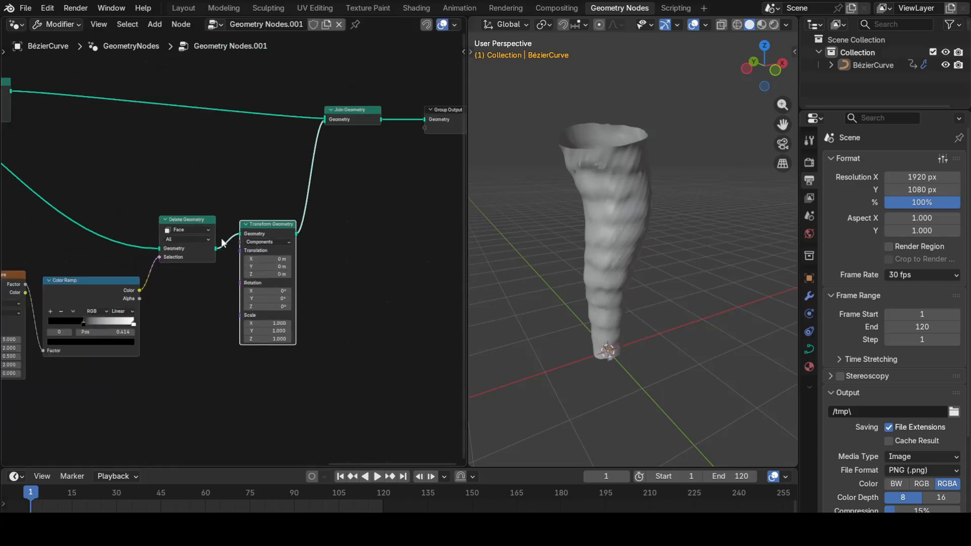
scroll(220, 238, "down", 1)
scroll(207, 293, "up", 3)
middle_click_drag(326, 332, 314, 282)
scroll(298, 298, "up", 2)
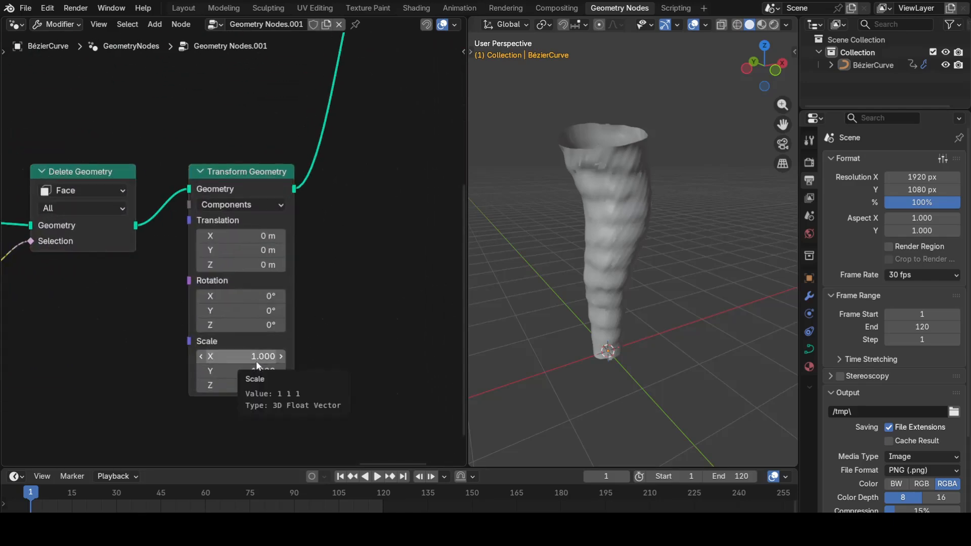
left_click_drag(257, 360, 293, 371)
left_click(316, 353)
middle_click_drag(619, 253, 625, 277)
scroll(268, 387, "up", 1)
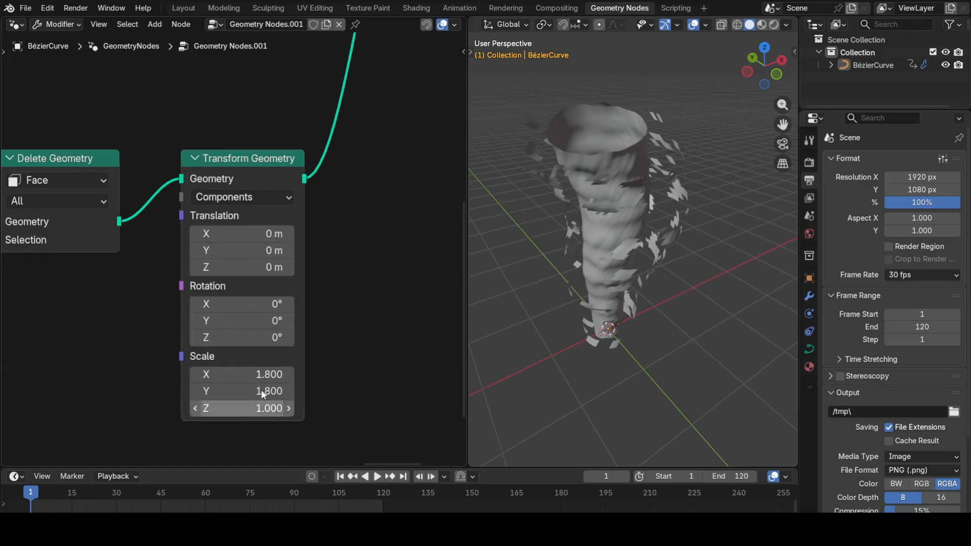
left_click_drag(273, 374, 248, 374)
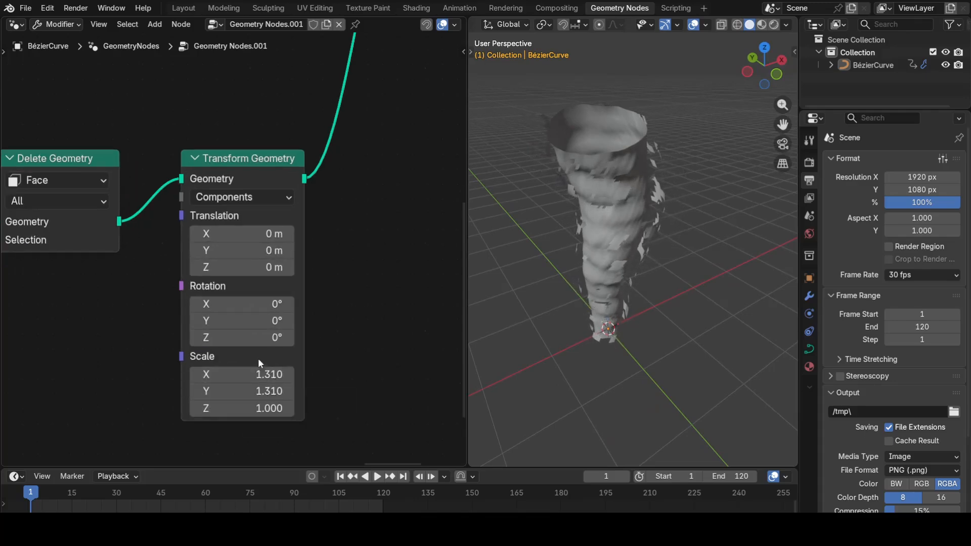
Insert a Subdivide Mesh node before Delete Geometry and set its level to 2.
scroll(147, 305, "down", 4)
middle_click_drag(145, 308, 230, 360)
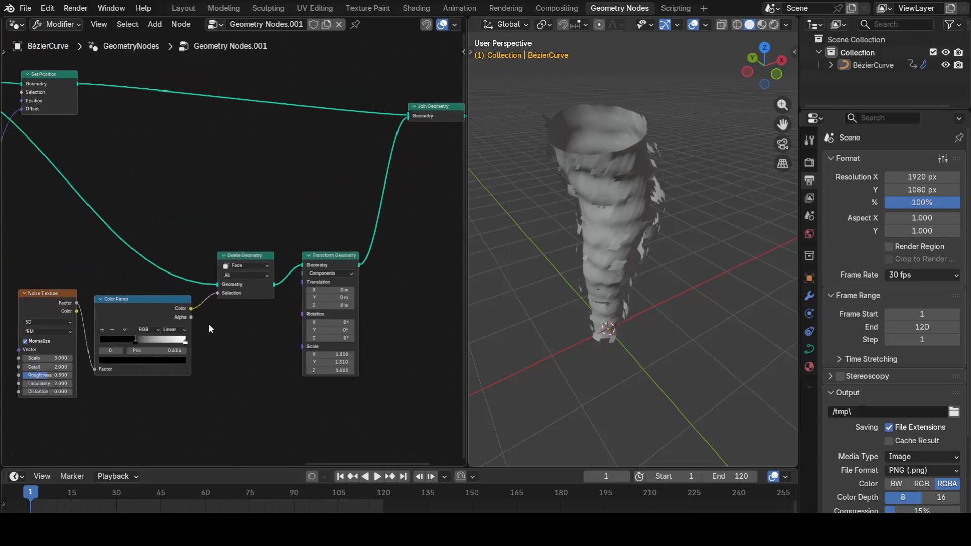
key("shift+a")
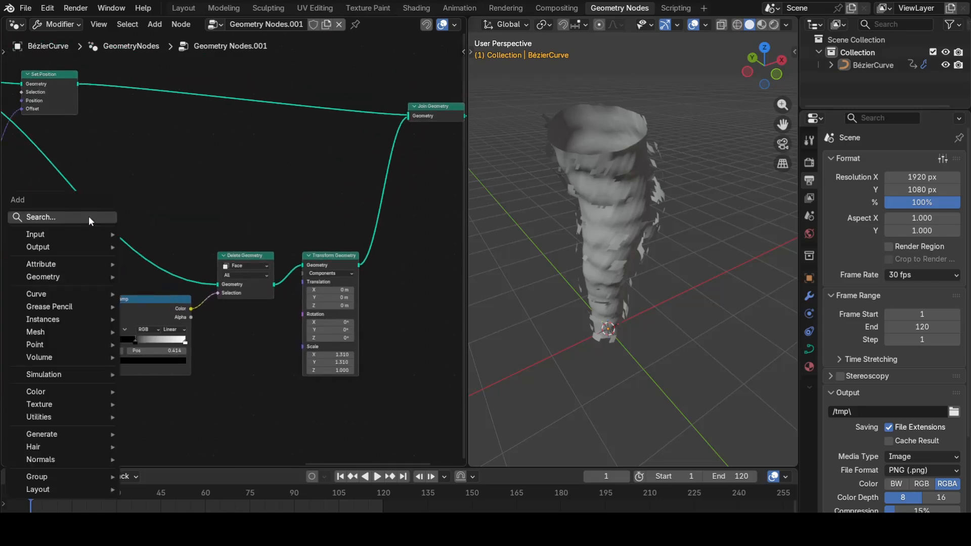
type("subd")
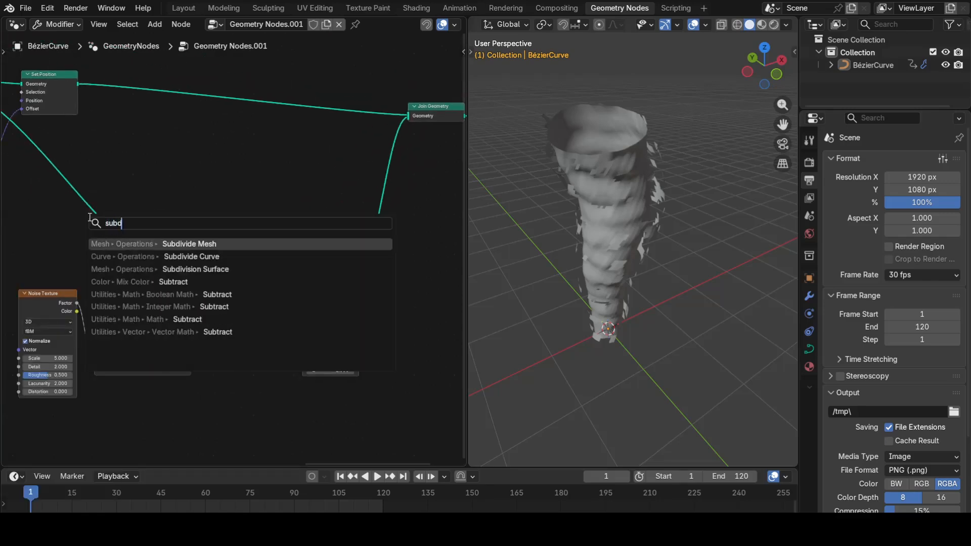
key("Return")
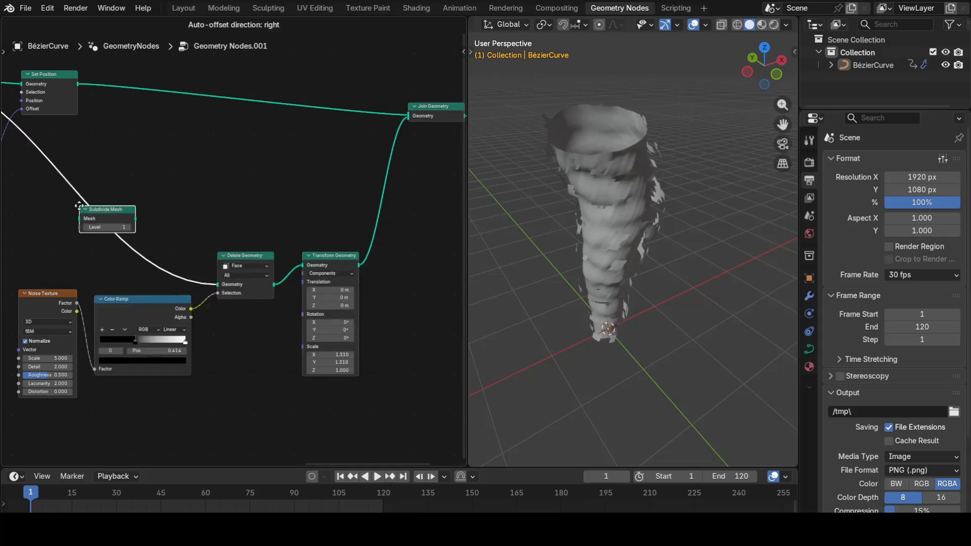
left_click(80, 206)
left_click(128, 227)
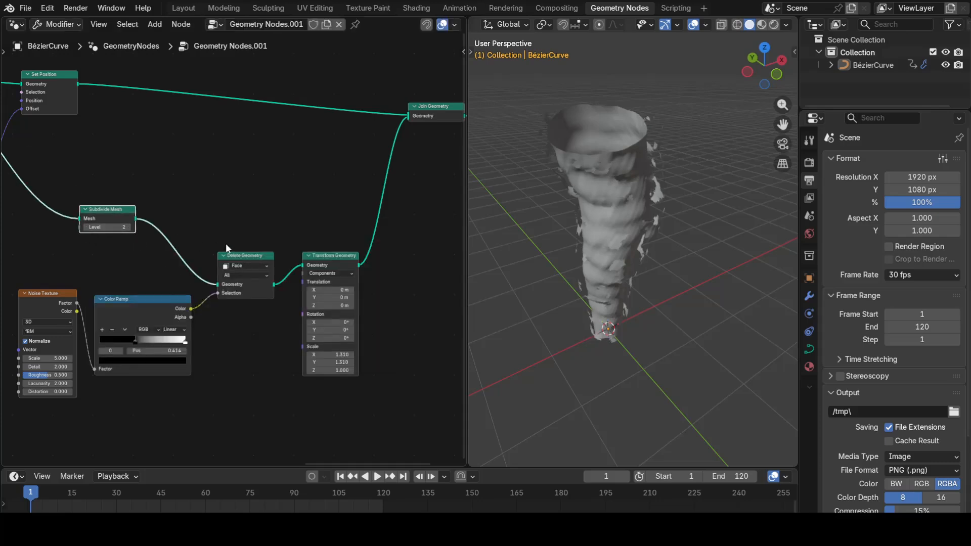
Set the scale of the Noise Texture feeding the Color Ramp to 10.
scroll(672, 227, "up", 3)
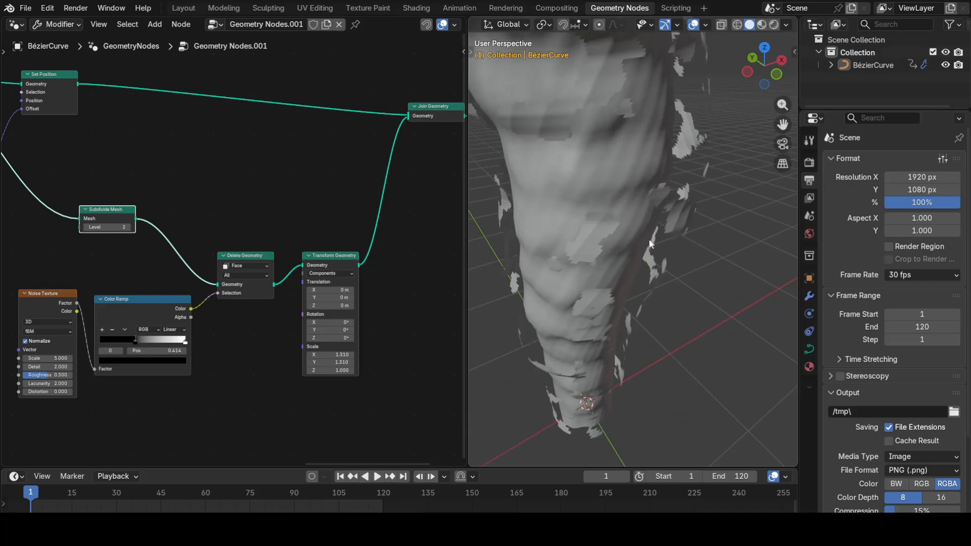
middle_click_drag(648, 238, 616, 210)
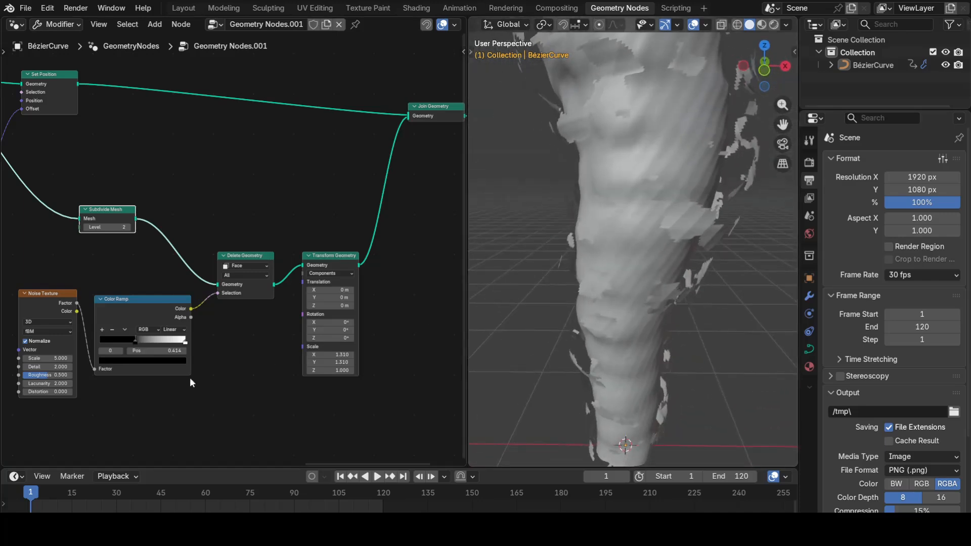
middle_click_drag(84, 406, 192, 394)
scroll(165, 369, "up", 4)
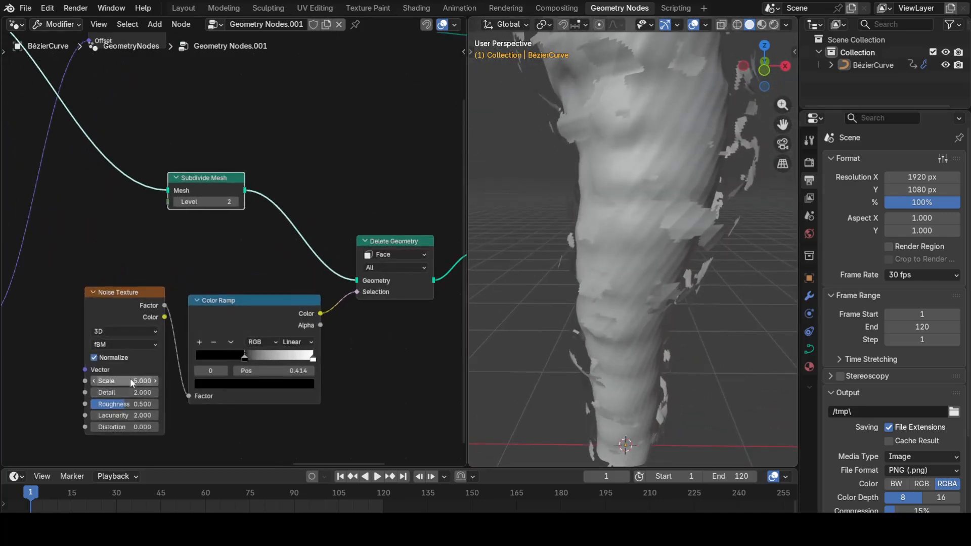
left_click_drag(126, 380, 202, 380)
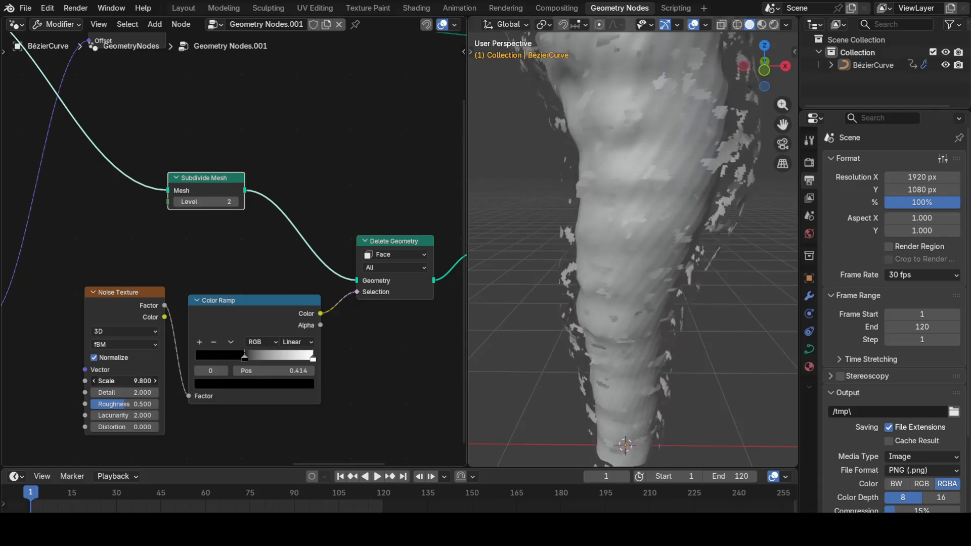
left_click(127, 381)
type("10")
key("Return")
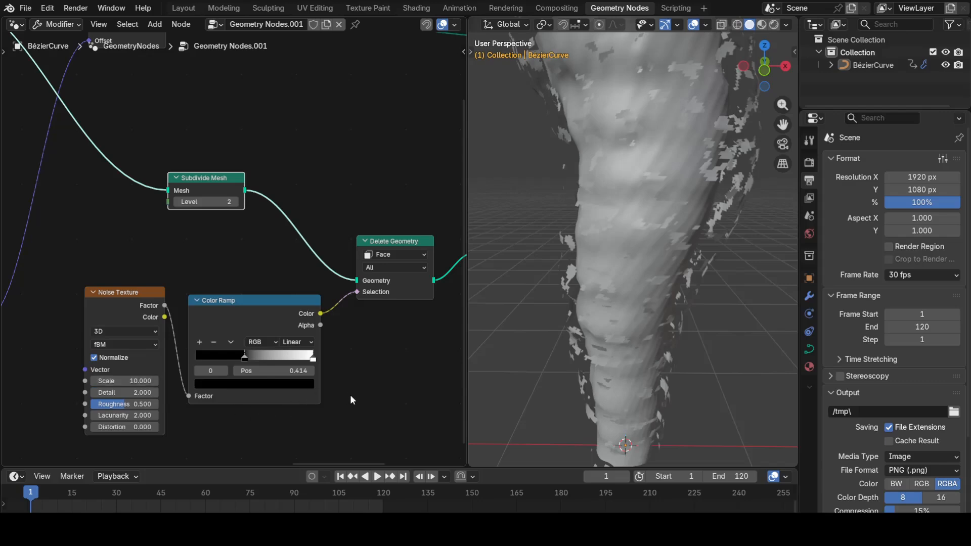
Move the Color Ramp's black stop to position 0.361 to thin out the outer fragments.
left_click_drag(245, 357, 237, 356)
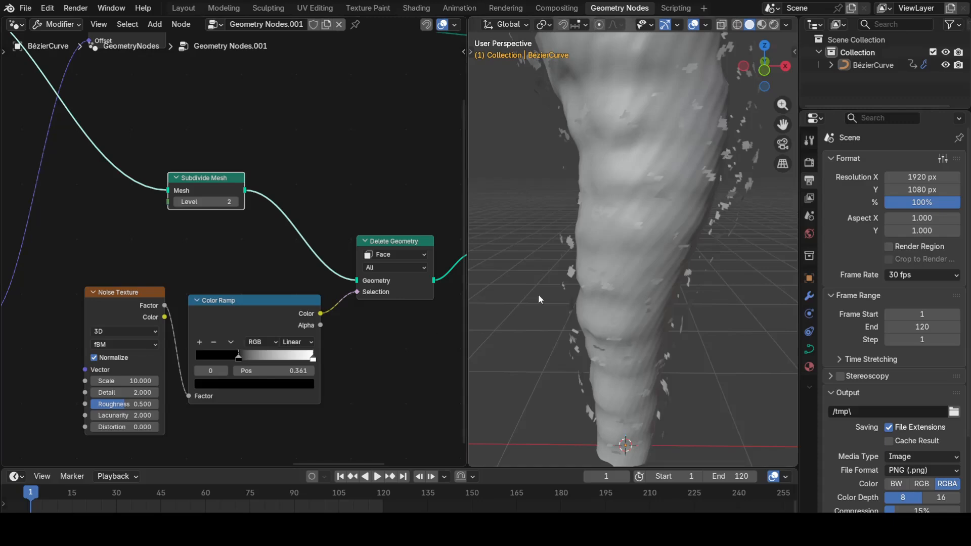
middle_click_drag(539, 294, 629, 296)
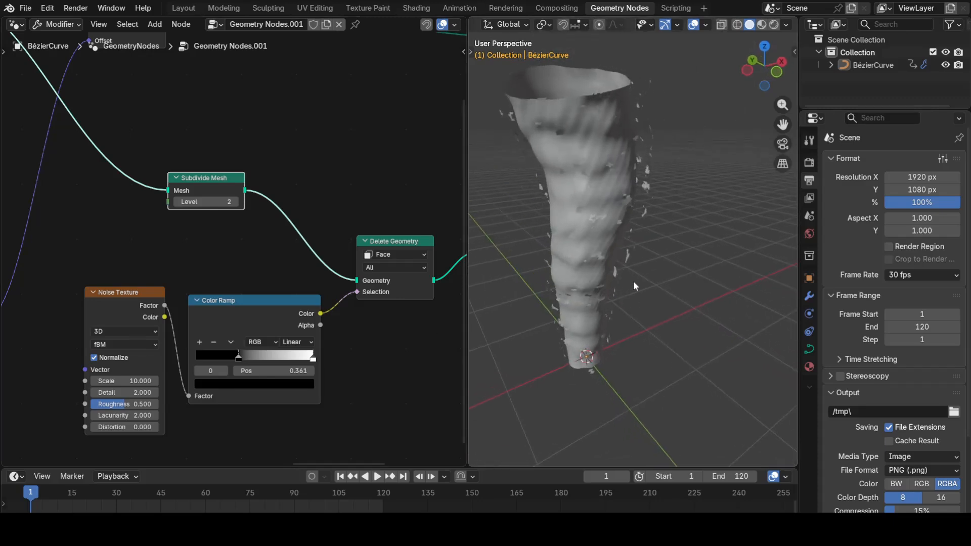
scroll(633, 281, "down", 3)
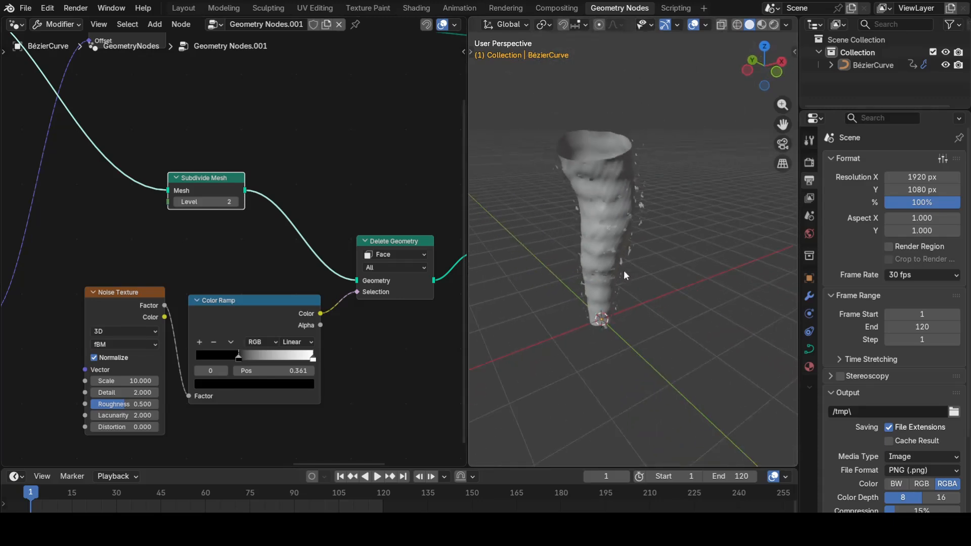
Play the animation to check the fragment layer around the tube, and return to frame 1.
left_click(378, 477)
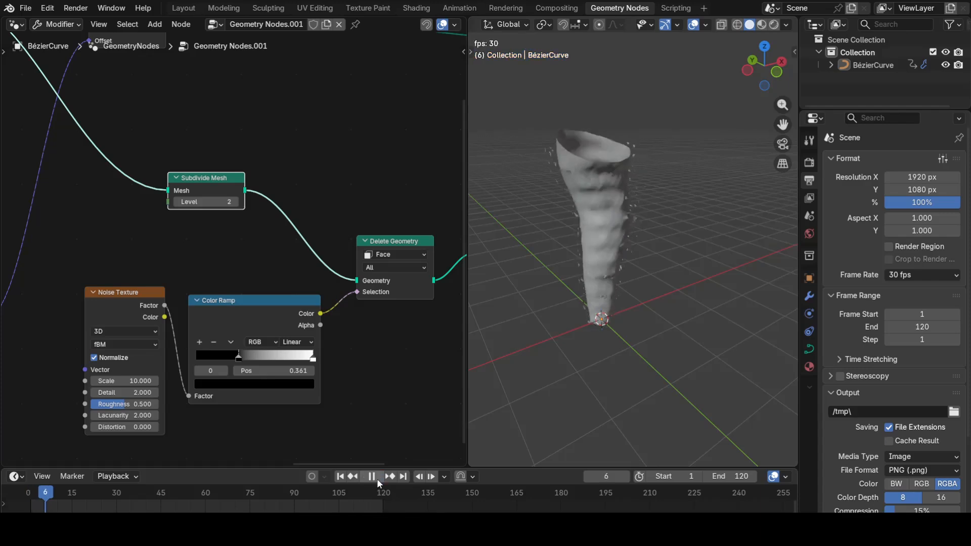
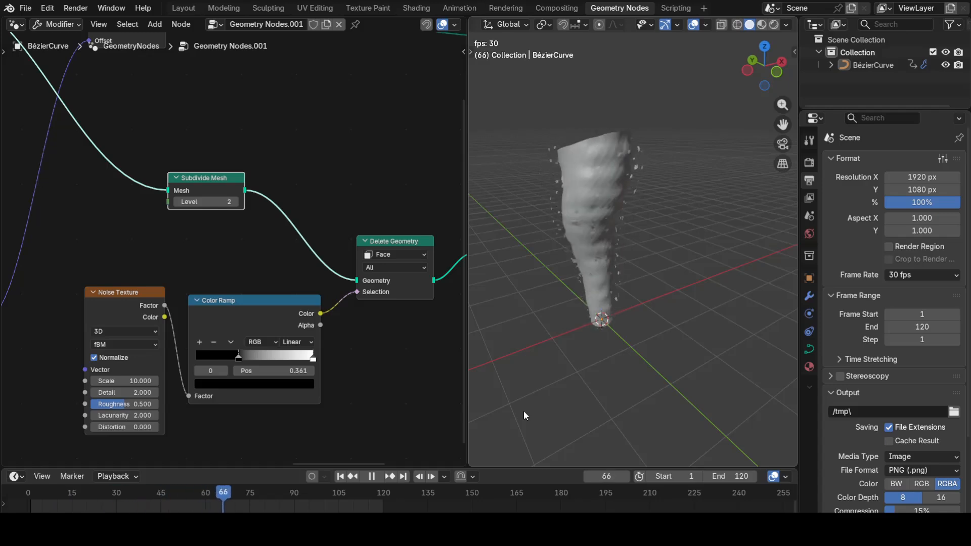
key("Escape")
key("Home")
key("Home")
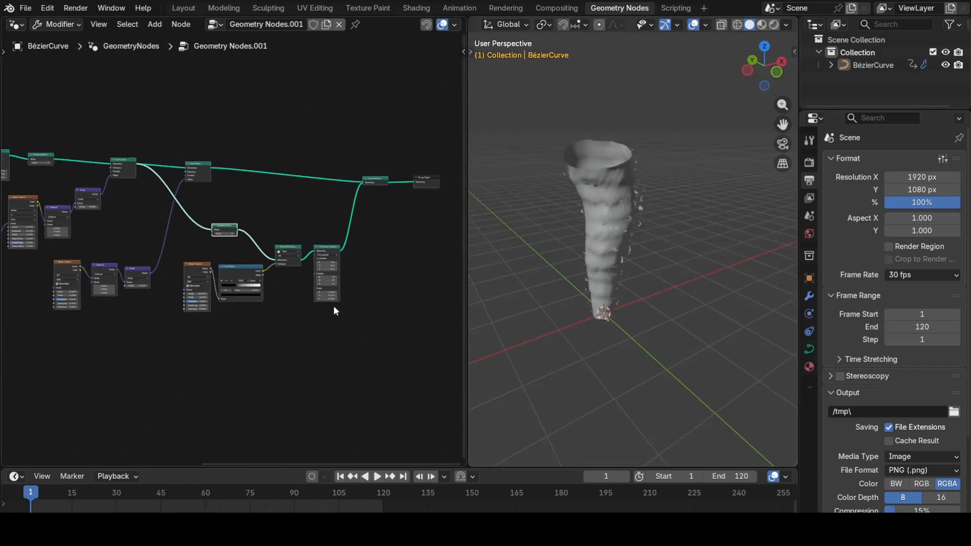
Examine the tube in orthographic view from several angles around its vertical axis.
key("KP_1")
key("KP_4")
key("KP_4")
key("KP_4")
key("KP_4")
key("KP_4")
key("KP_4")
key("KP_4")
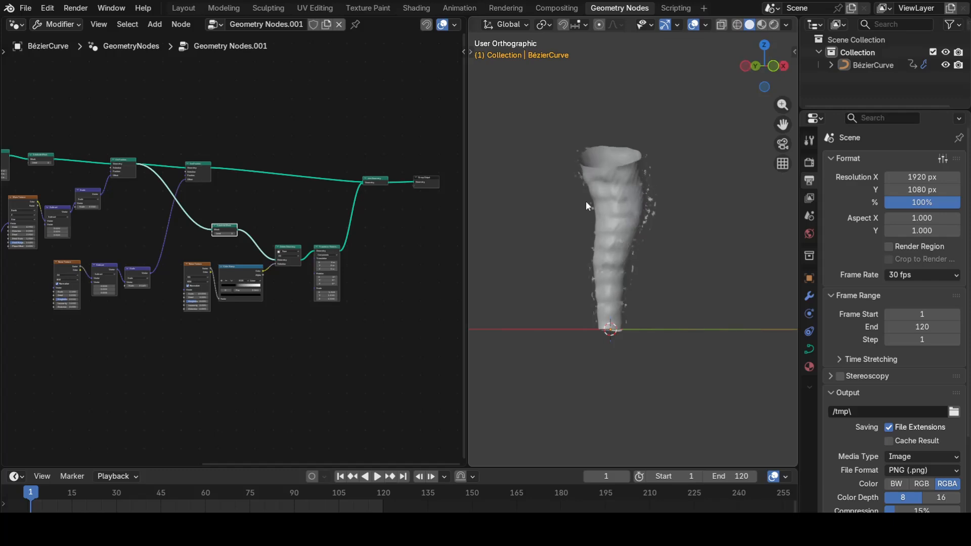
key("KP_4")
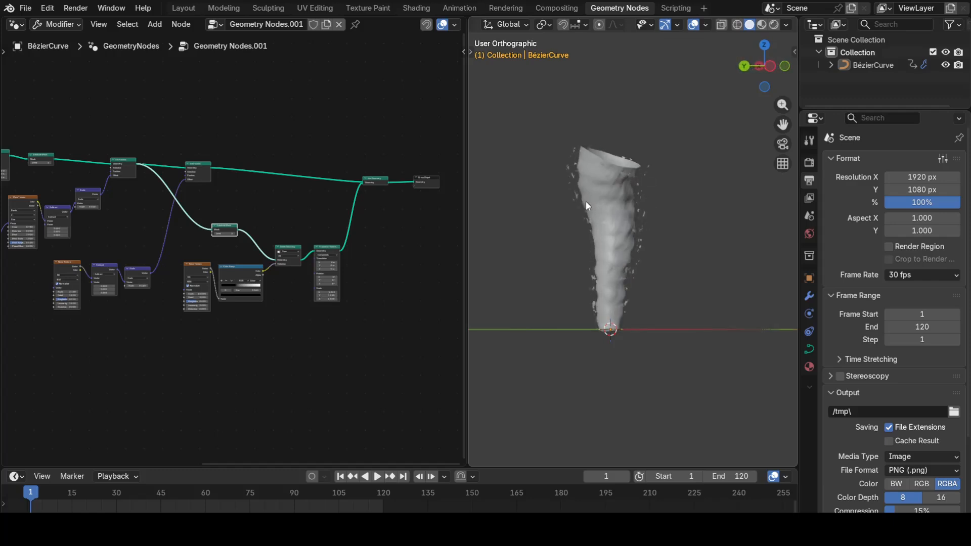
Edit the Bézier curve from the front with X-ray on, rotating its upper control point to level the tube's rim.
key("KP_1")
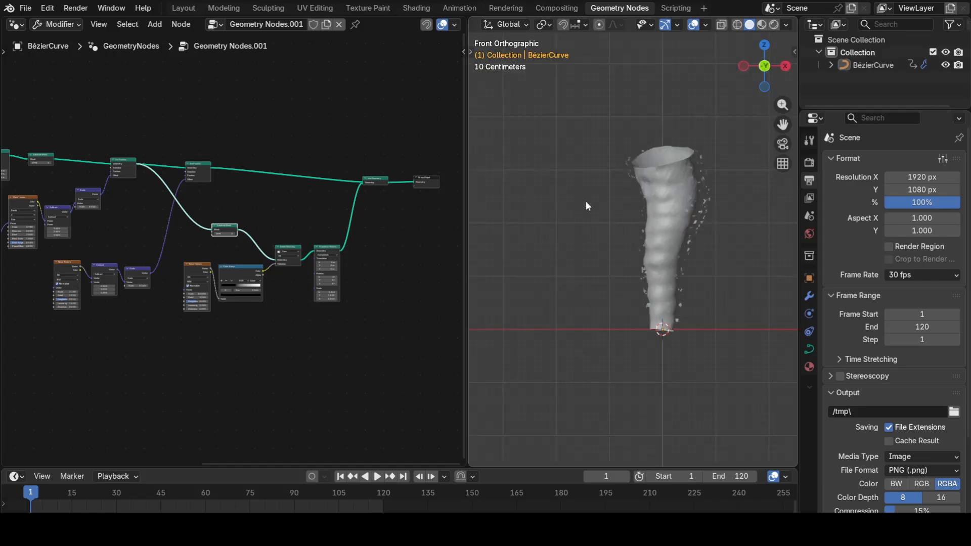
middle_click_drag(604, 262, 538, 274, "shift")
left_click(596, 249)
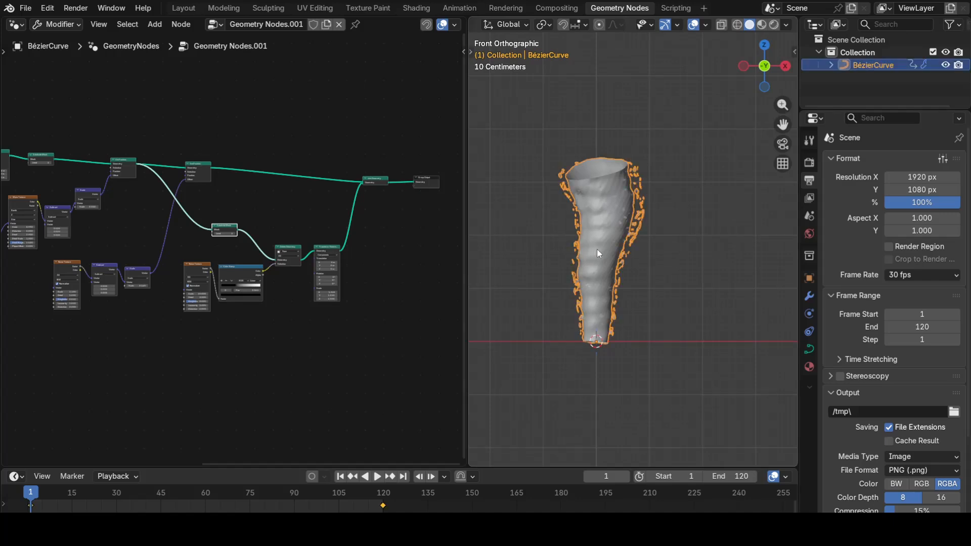
key("Tab")
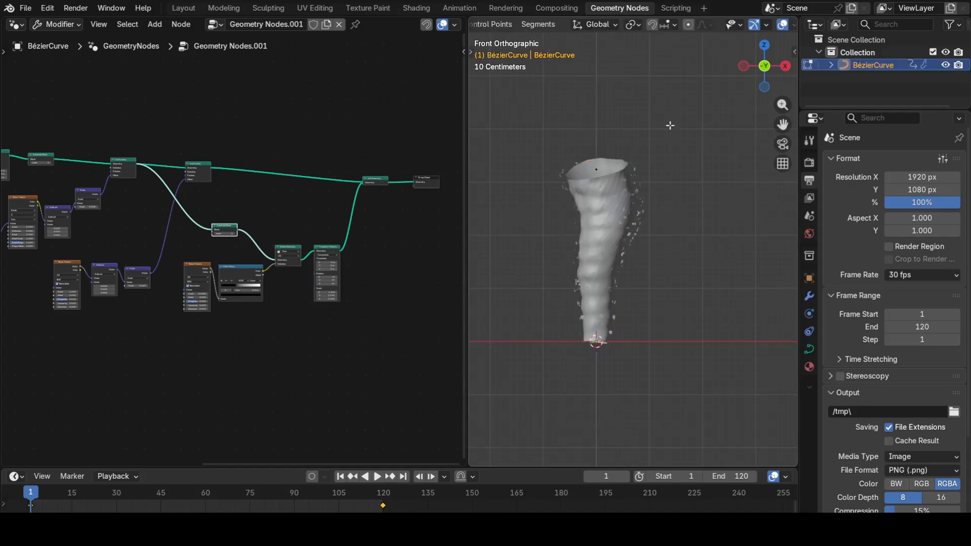
scroll(693, 23, "down", 5)
left_click(721, 24)
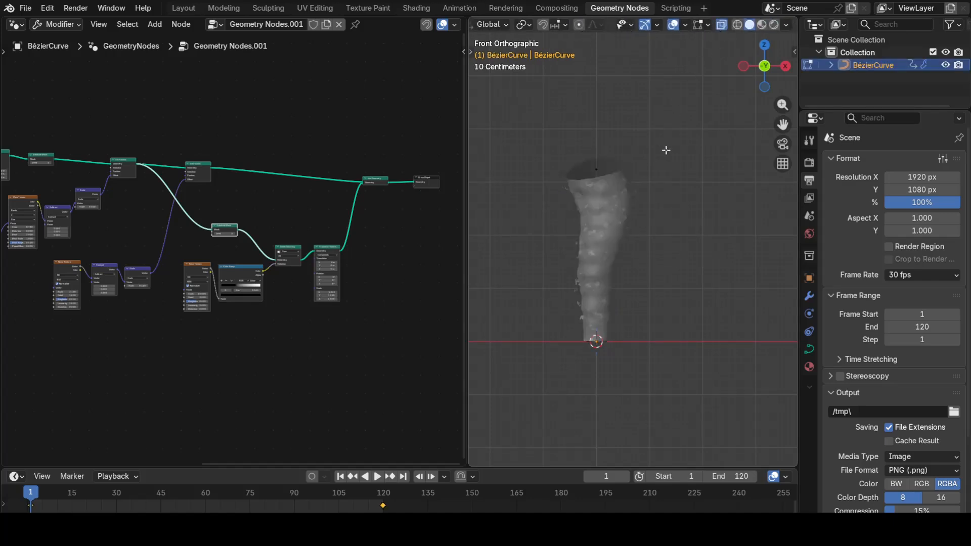
left_click_drag(579, 155, 613, 186)
key("r")
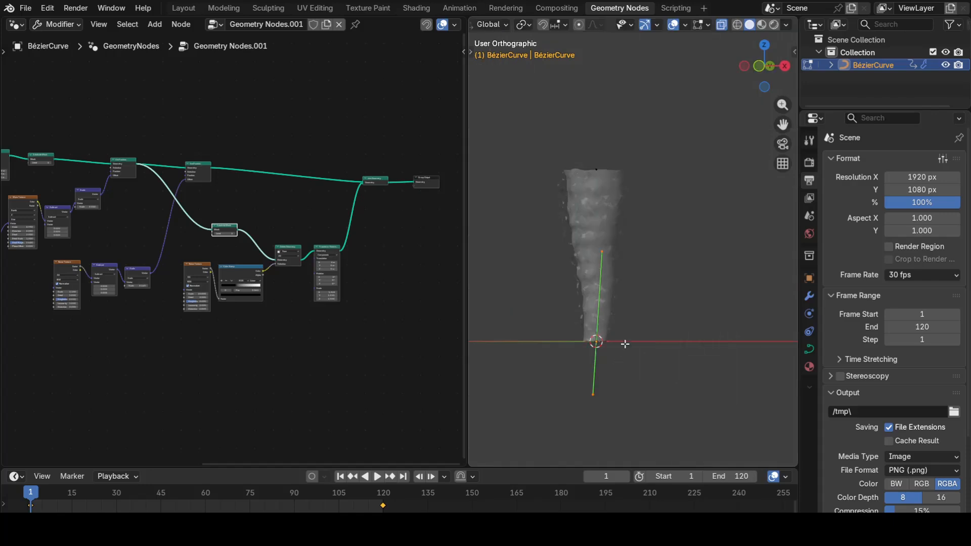
Move the upper handle of the curve's base point slightly sideways, rotate its lower handle, and leave editing with X-ray off.
left_click(615, 270)
key("g")
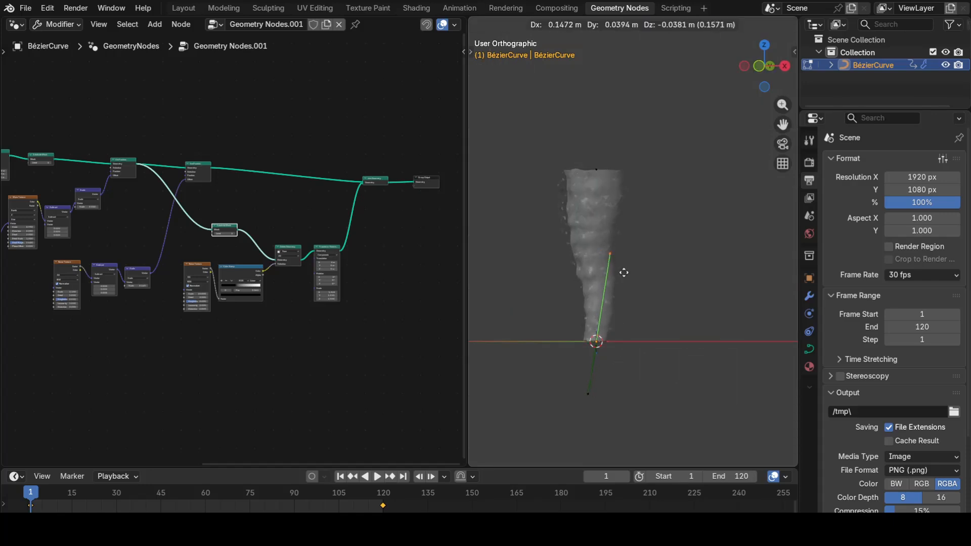
left_click(624, 272)
left_click_drag(574, 387, 617, 417)
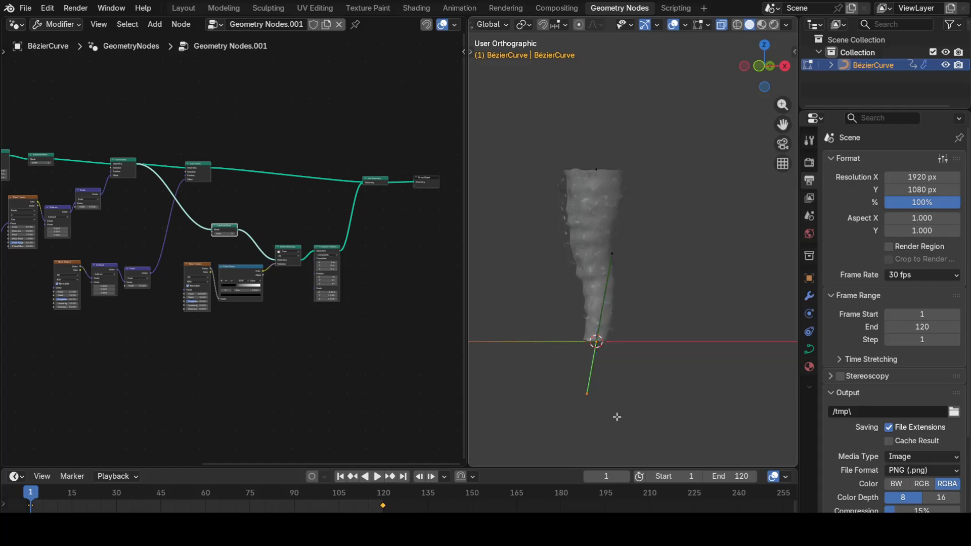
key("r")
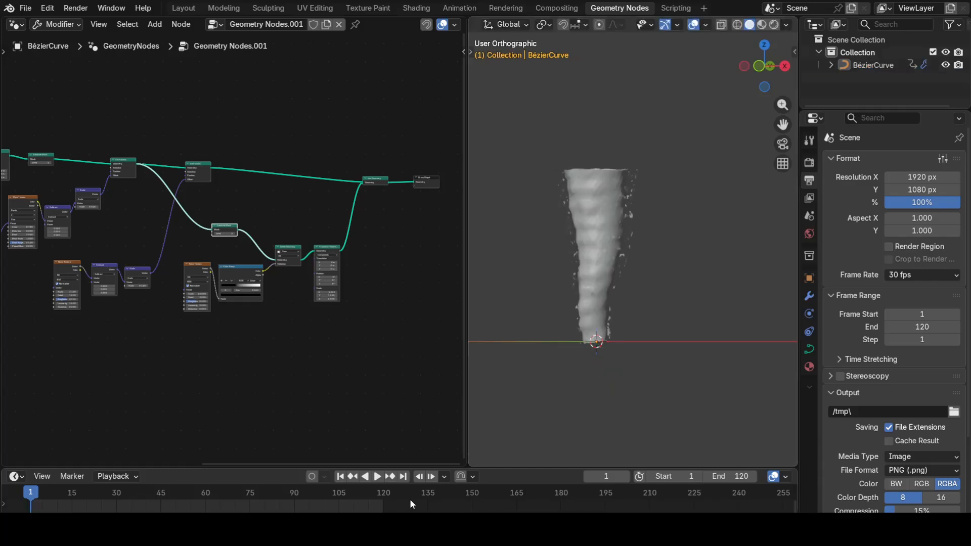
Play back the reshaped tube's animation and return to the first frame.
left_click(377, 480)
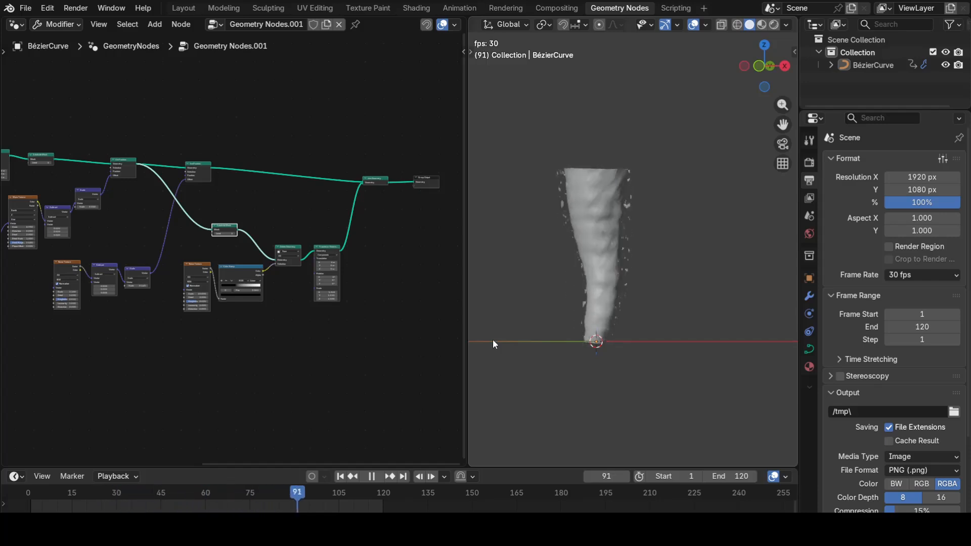
key("space")
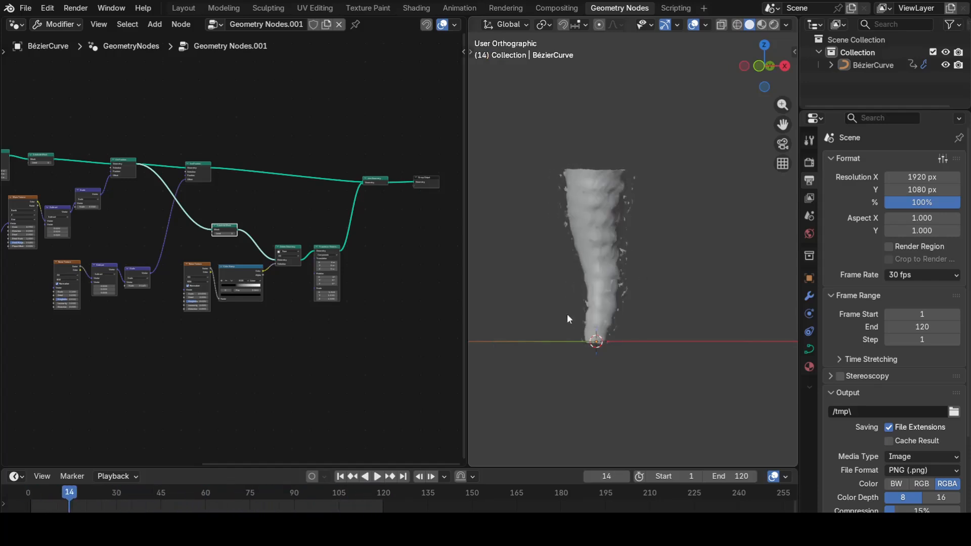
left_click(341, 478)
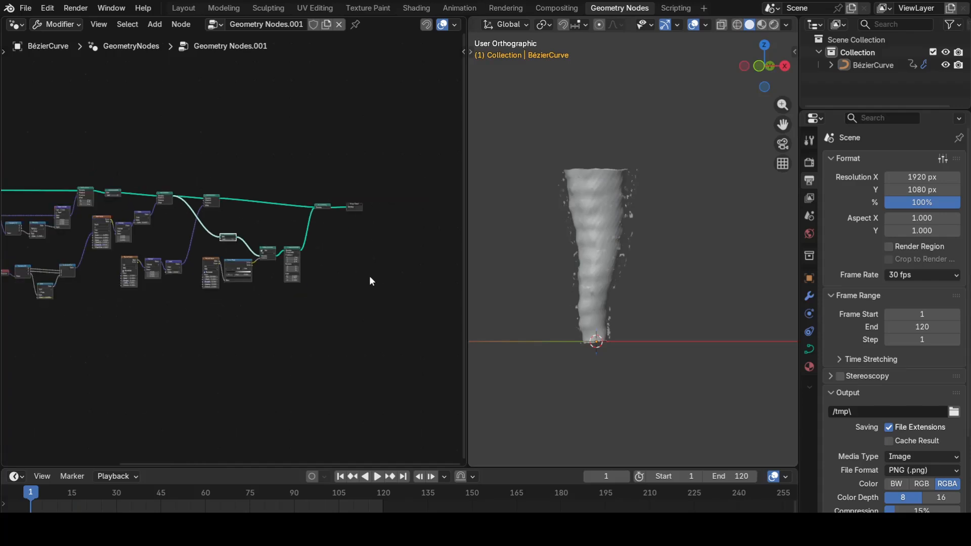
scroll(275, 265, "up", 3)
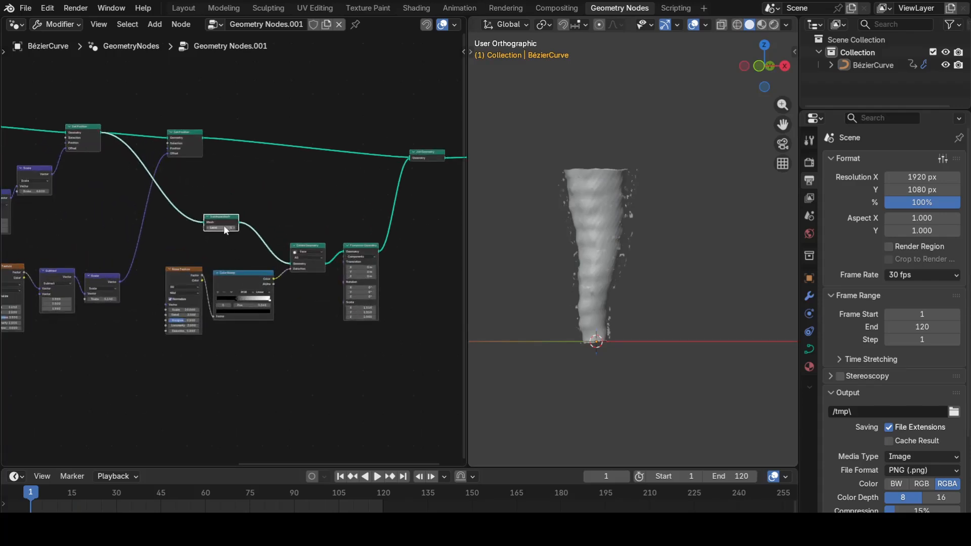
Reposition the Subdivide Mesh node and group it with the other fragment-layer nodes in a frame labelled Tornado Particles.
left_click_drag(227, 221, 220, 238)
scroll(244, 344, "up", 3)
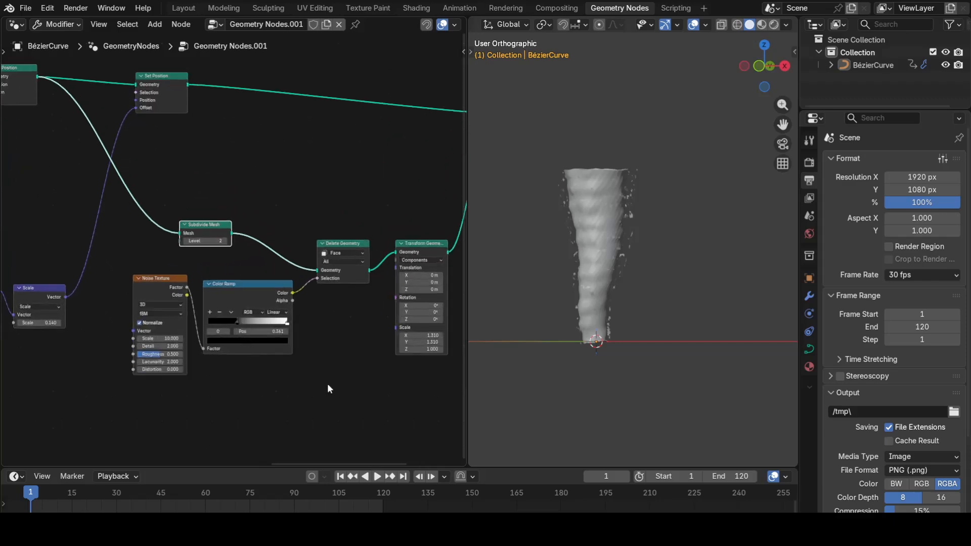
middle_click_drag(328, 384, 266, 372)
left_click_drag(113, 399, 353, 198)
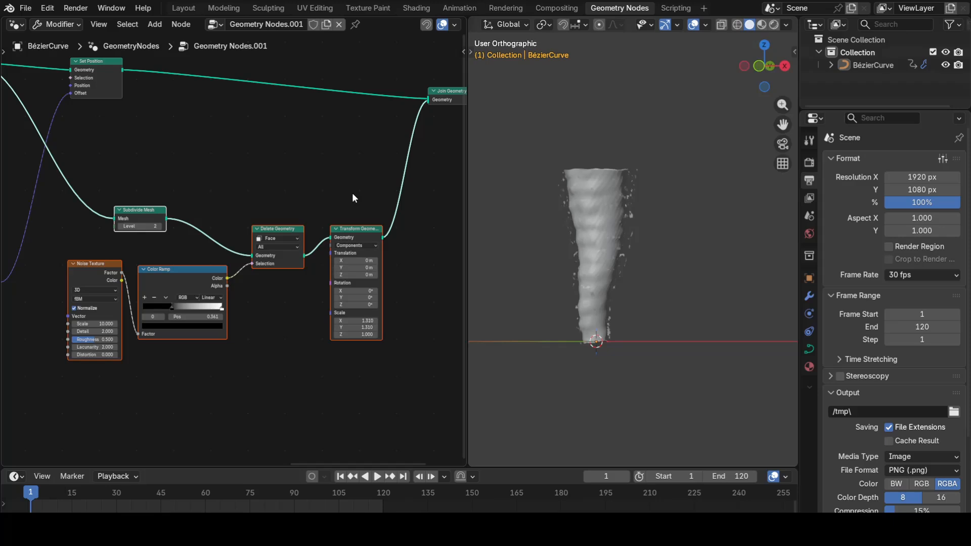
key("ctrl+j")
key("F2")
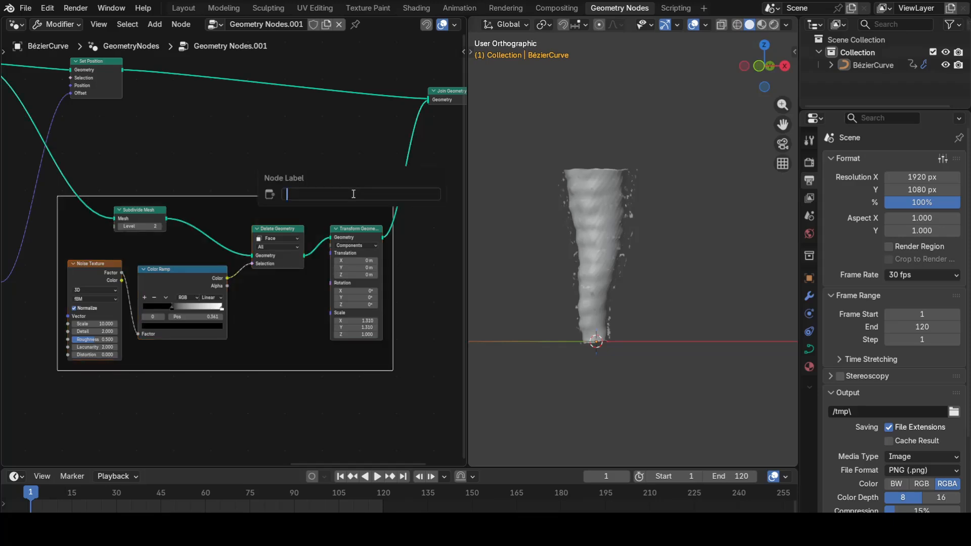
type("Tornado Particles")
key("Return")
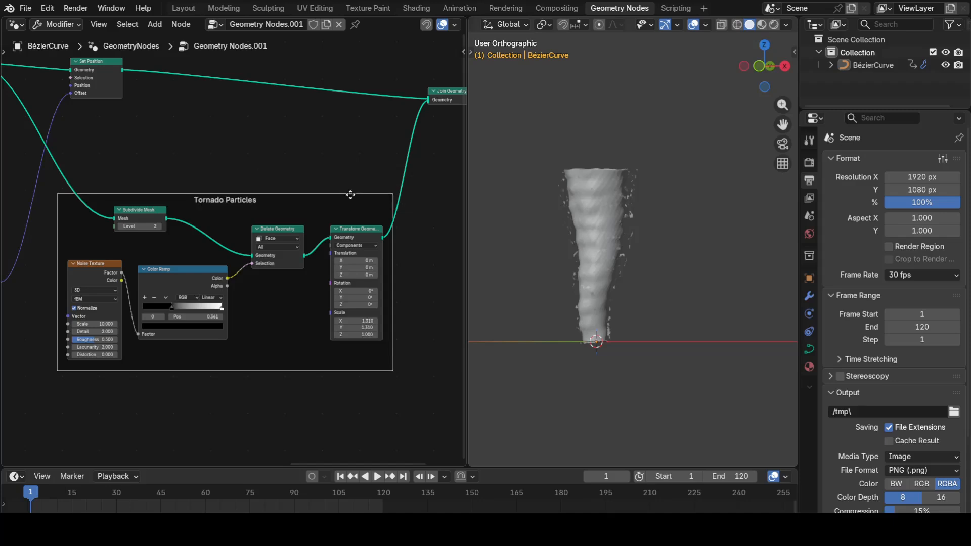
Color the Tornado Particles frame light orange (#FFBD7D) and set its label size to 45.
key("n")
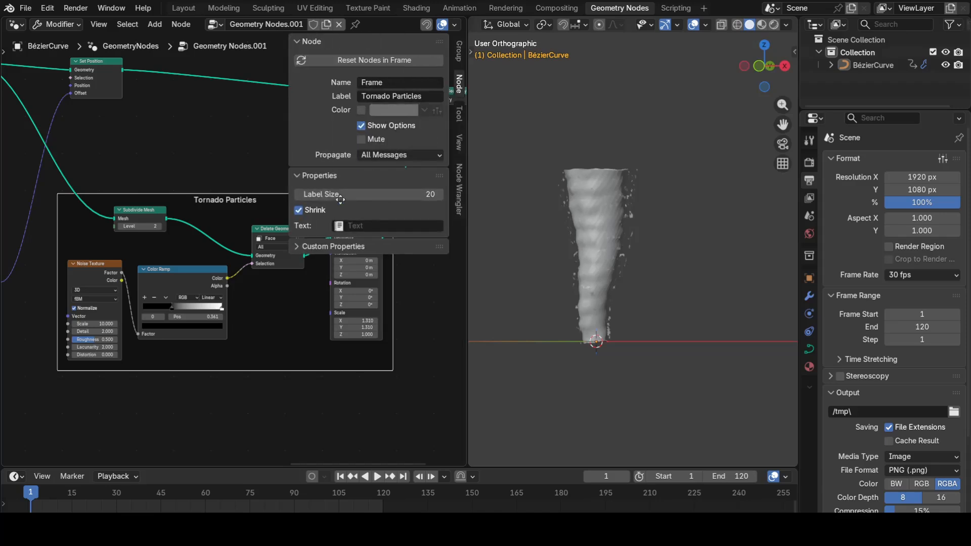
left_click(361, 110)
left_click(393, 110)
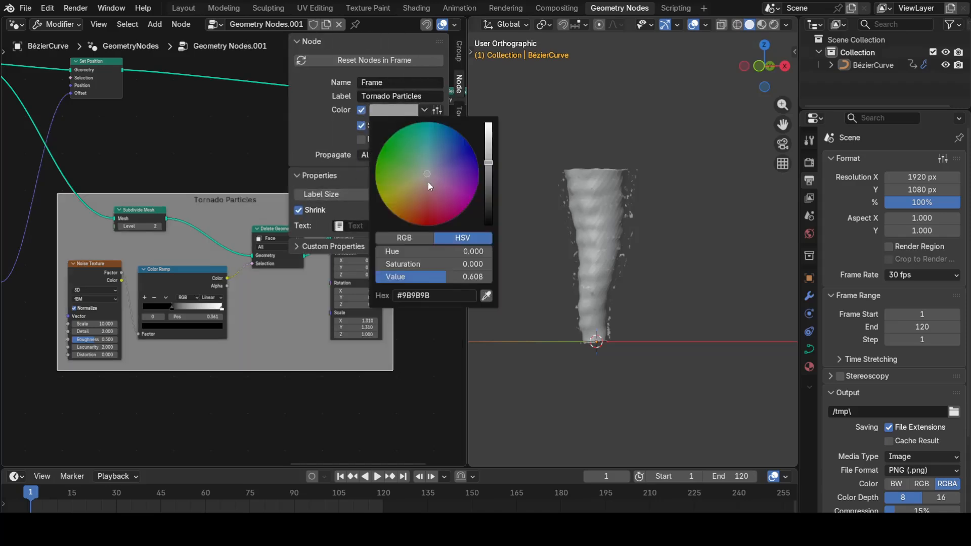
left_click_drag(488, 159, 488, 122)
left_click(414, 197)
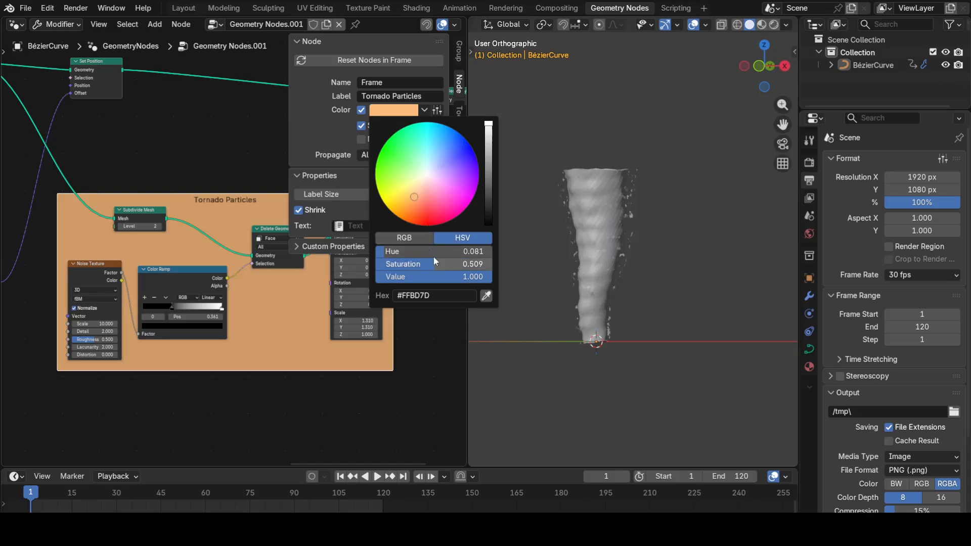
left_click(393, 198)
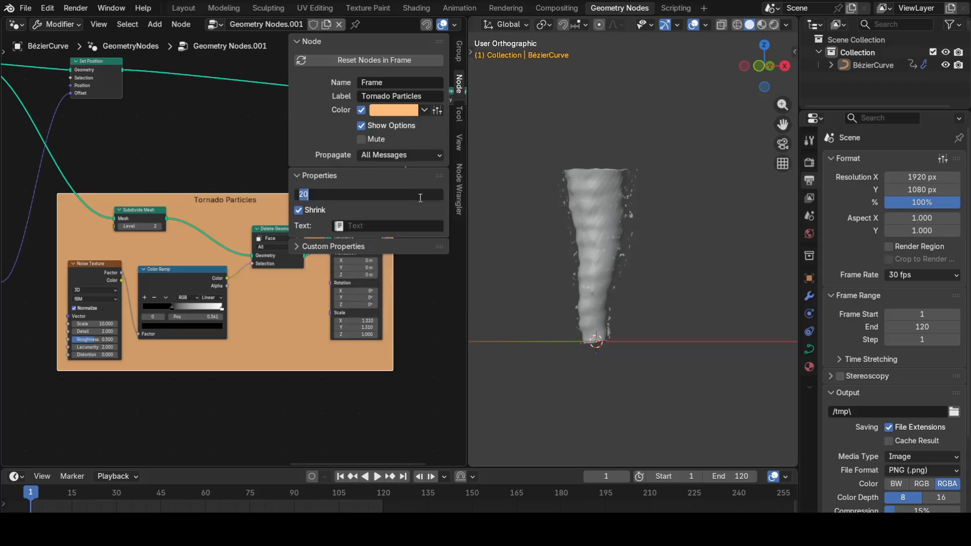
type("45")
key("Return")
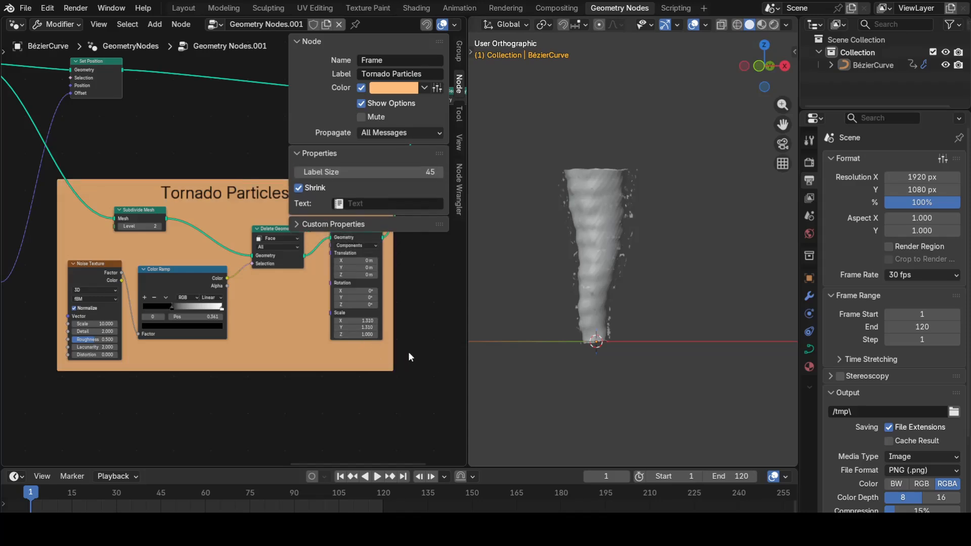
key("n")
scroll(336, 199, "down", 4)
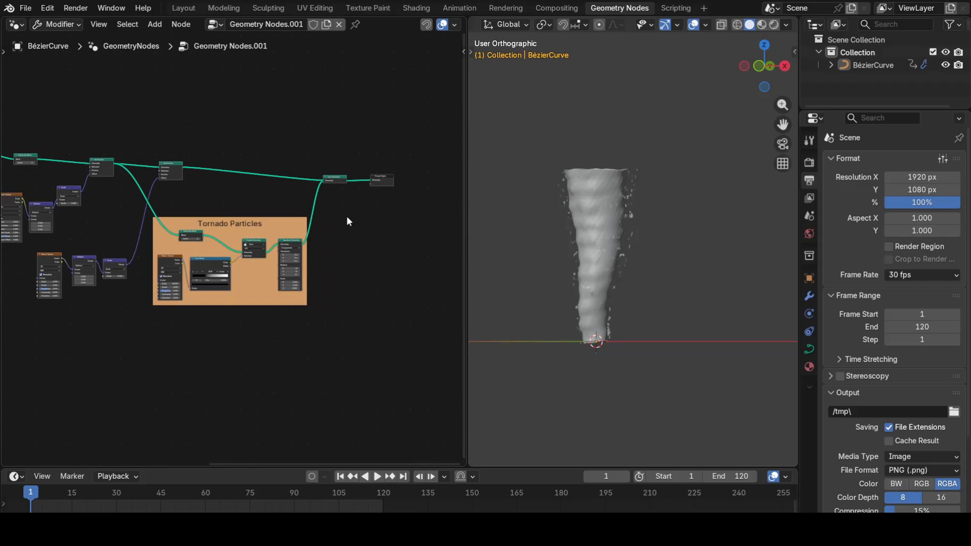
Duplicate the Tornado Particles frame with its nodes and place the copy straight above the main node chain.
scroll(349, 223, "down", 3)
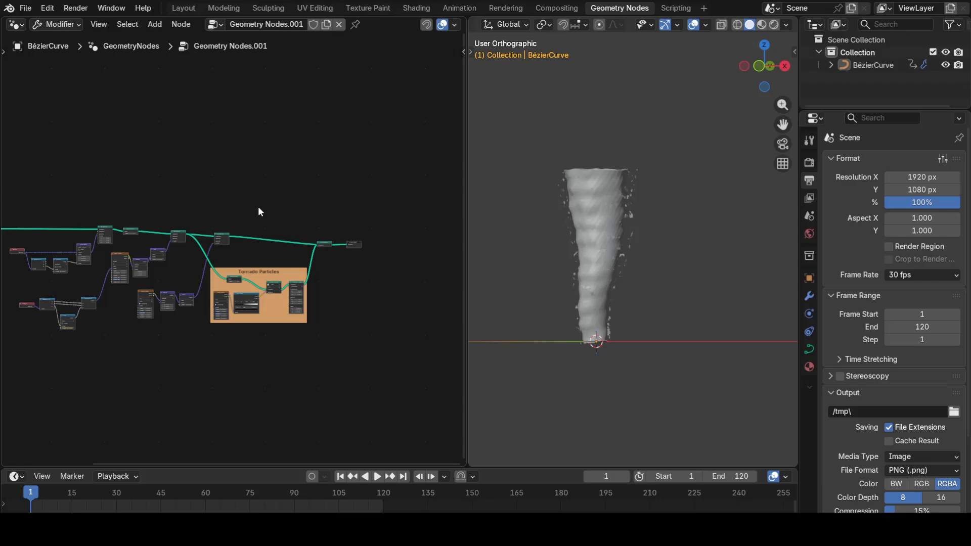
scroll(237, 224, "up", 4)
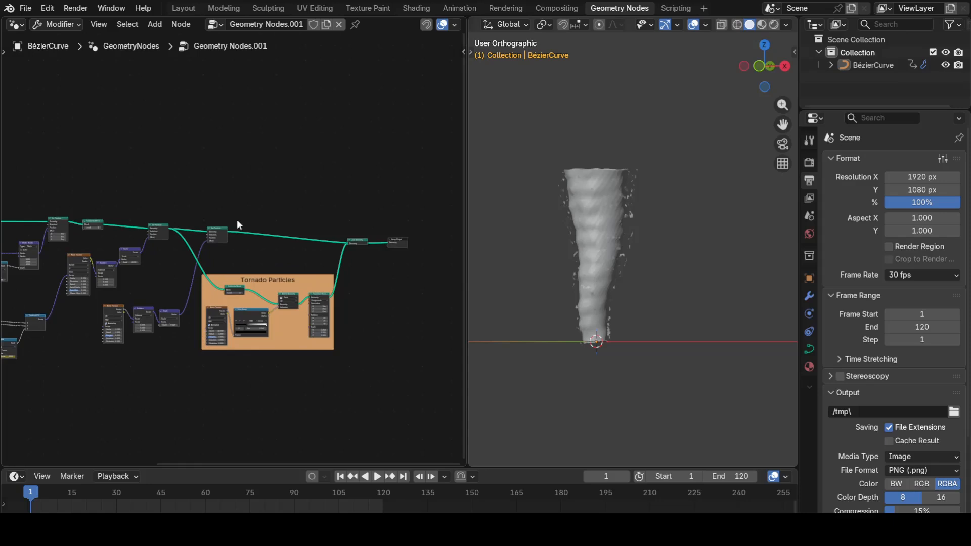
middle_click_drag(277, 208, 267, 256)
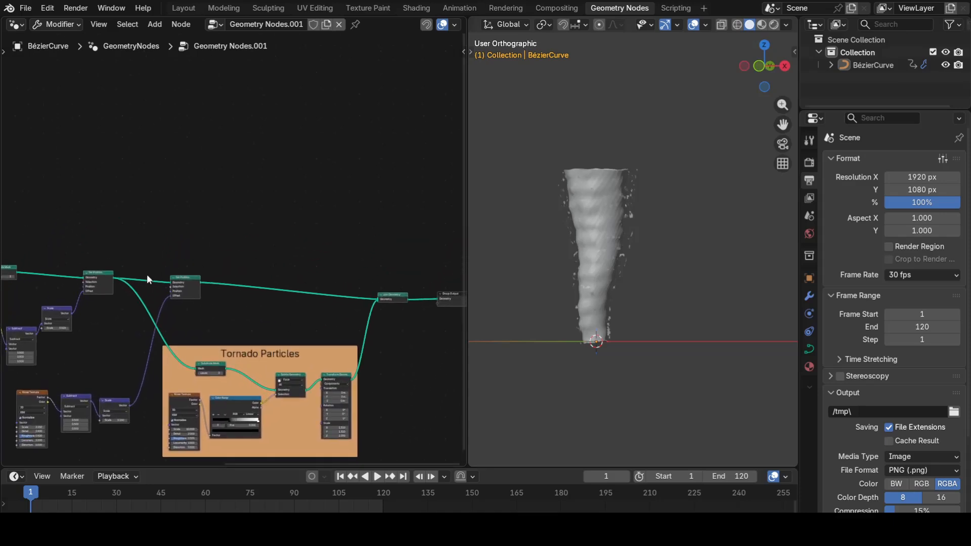
scroll(146, 283, "up", 3)
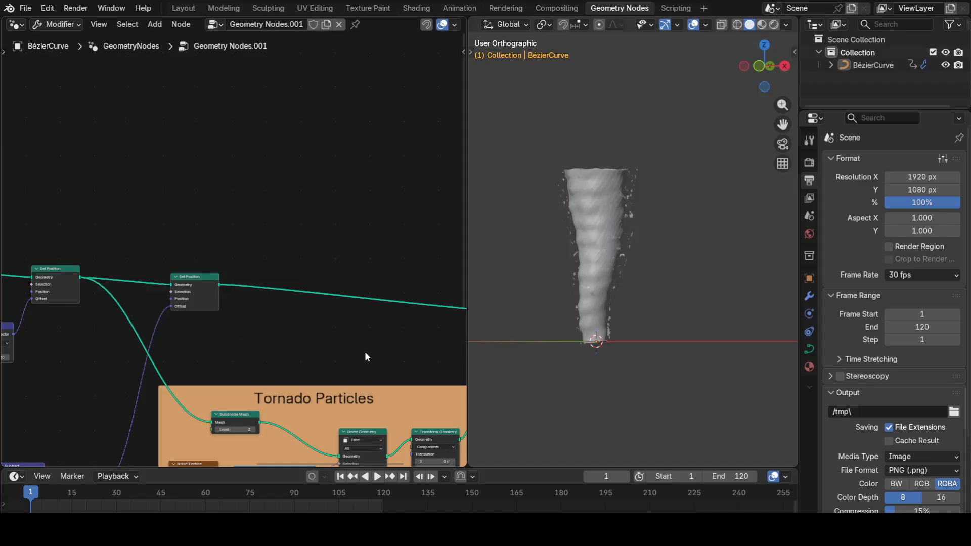
middle_click_drag(367, 357, 264, 281)
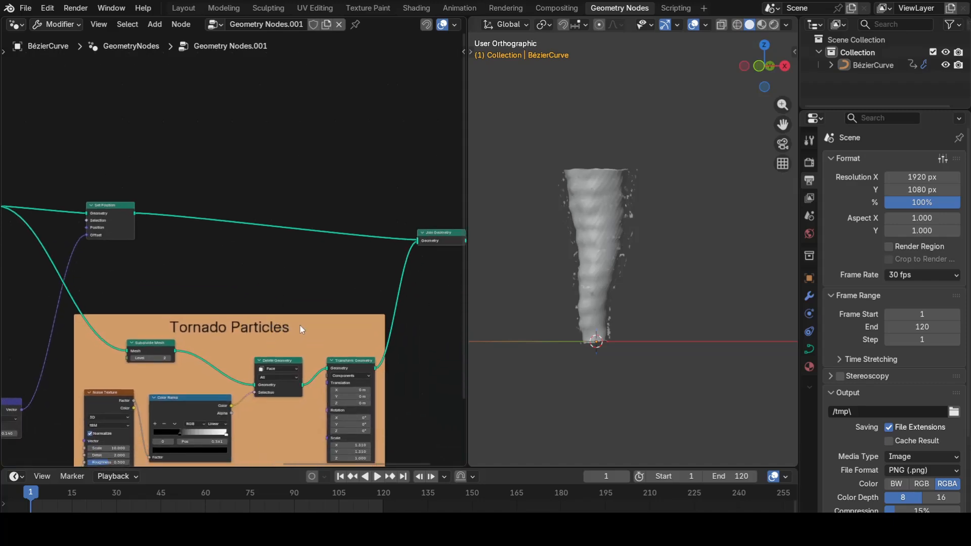
left_click(332, 321)
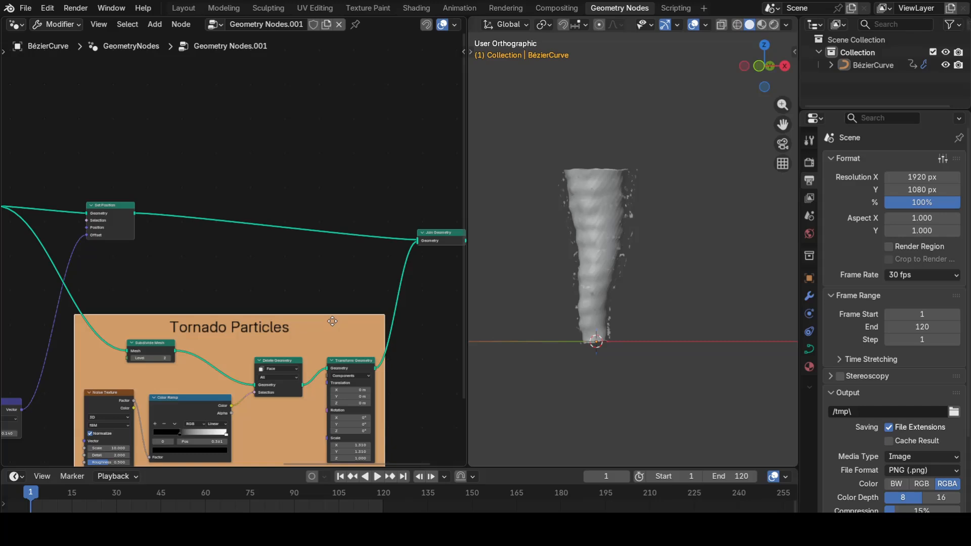
scroll(332, 322, "down", 2)
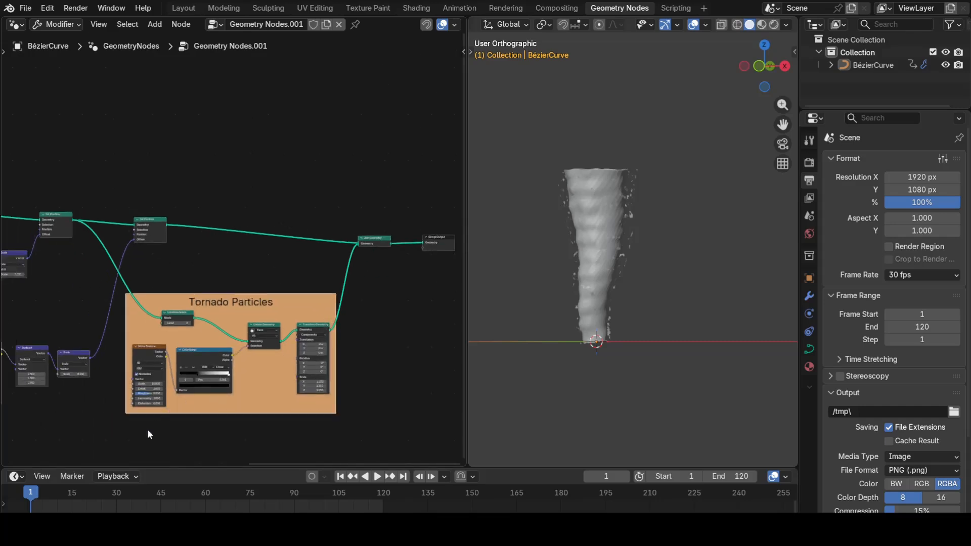
left_click_drag(147, 429, 317, 310)
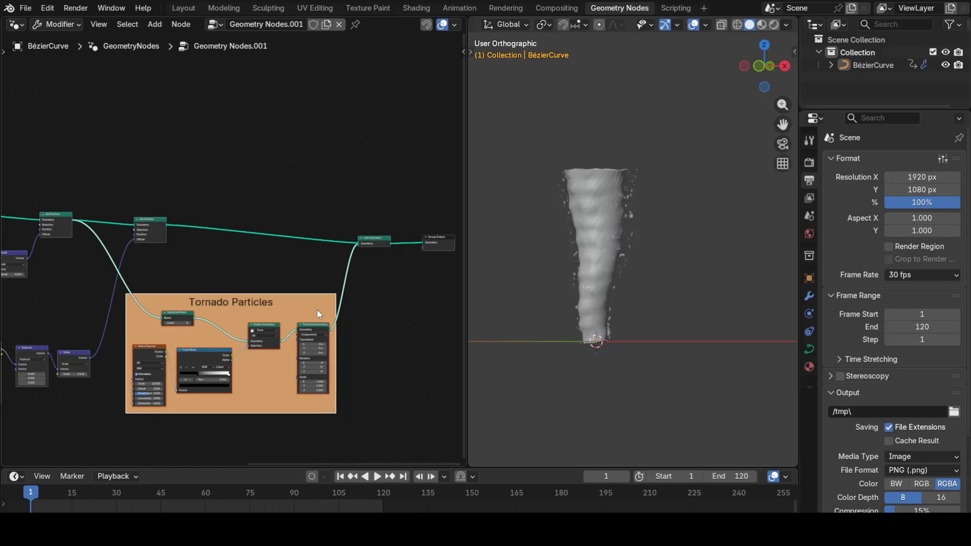
key("g")
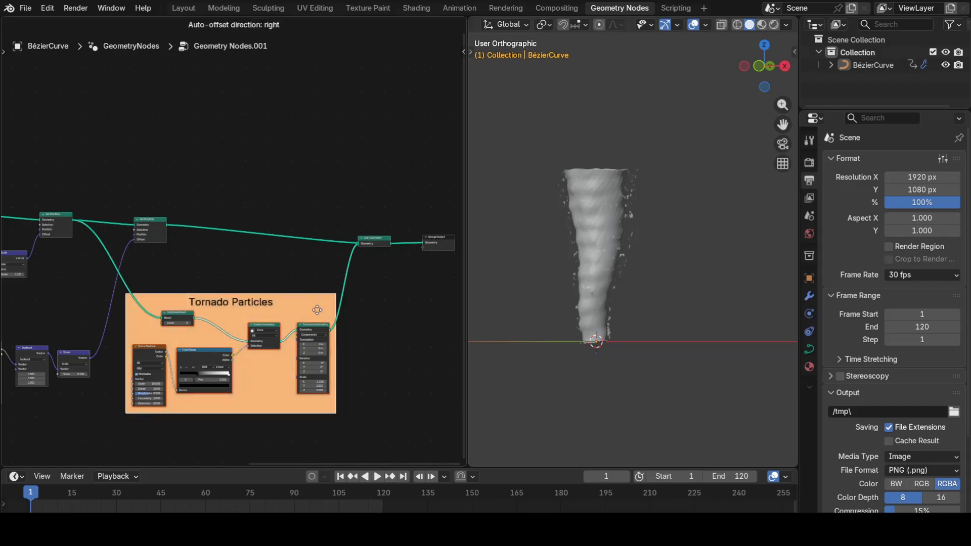
key("y")
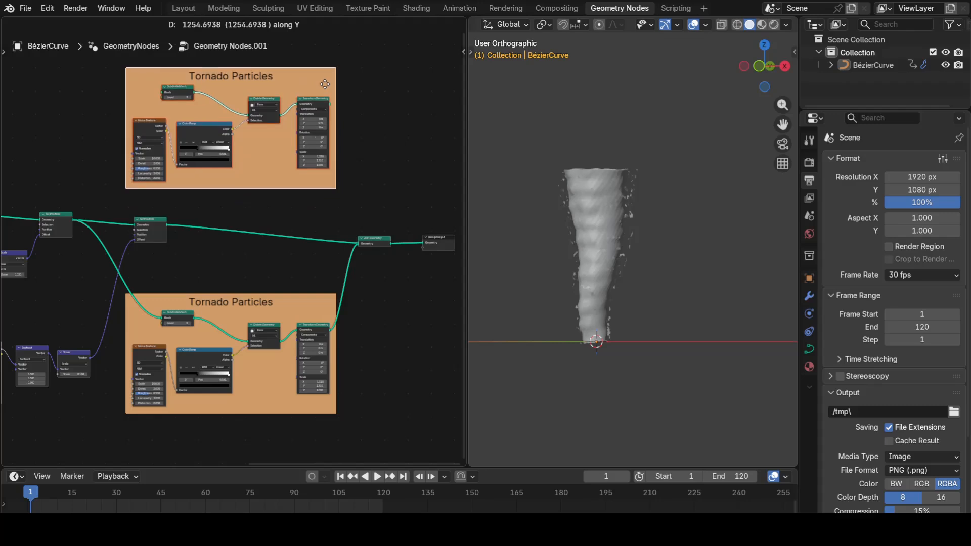
left_click(324, 84)
Relabel the duplicated frame Tornado Base.
middle_click_drag(375, 173, 405, 314)
scroll(313, 286, "up", 2)
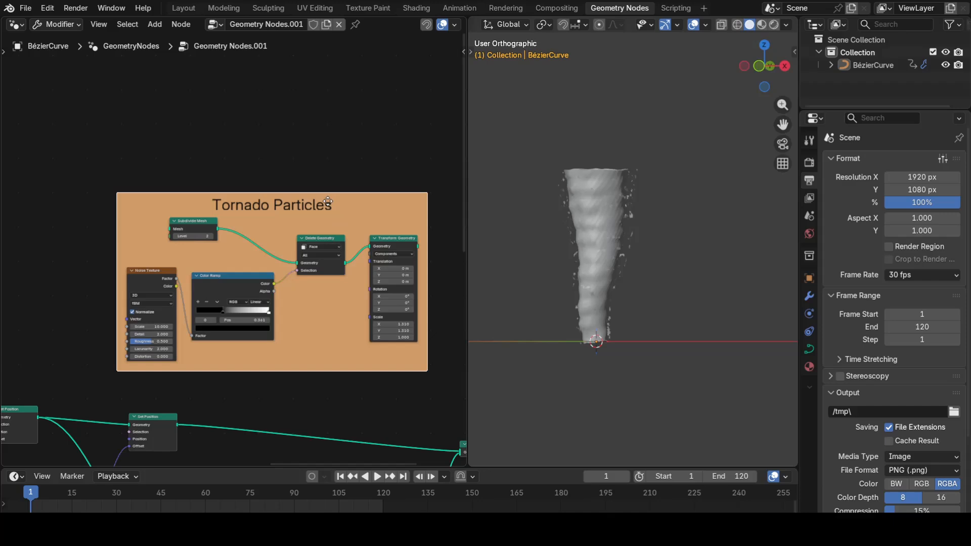
key("n")
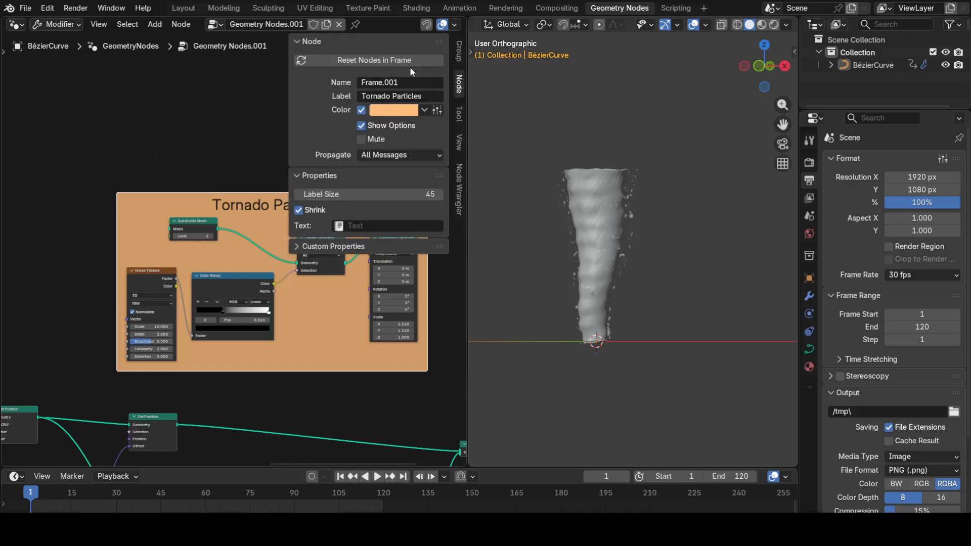
left_click(428, 96)
key("BackSpace")
key("BackSpace")
key("BackSpace")
key("BackSpace")
key("BackSpace")
key("BackSpace")
key("BackSpace")
key("BackSpace")
key("BackSpace")
type("Base")
key("Return")
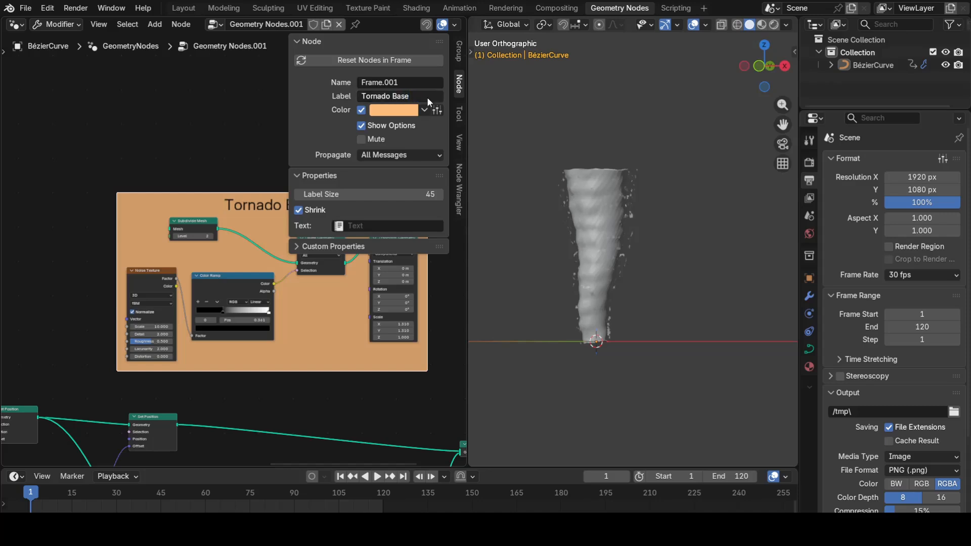
Wire the Tornado Base branch between the first Set Position and Join Geometry, shifting Join Geometry and Group Output aside for room.
left_click_drag(38, 417, 154, 238)
left_click(196, 223)
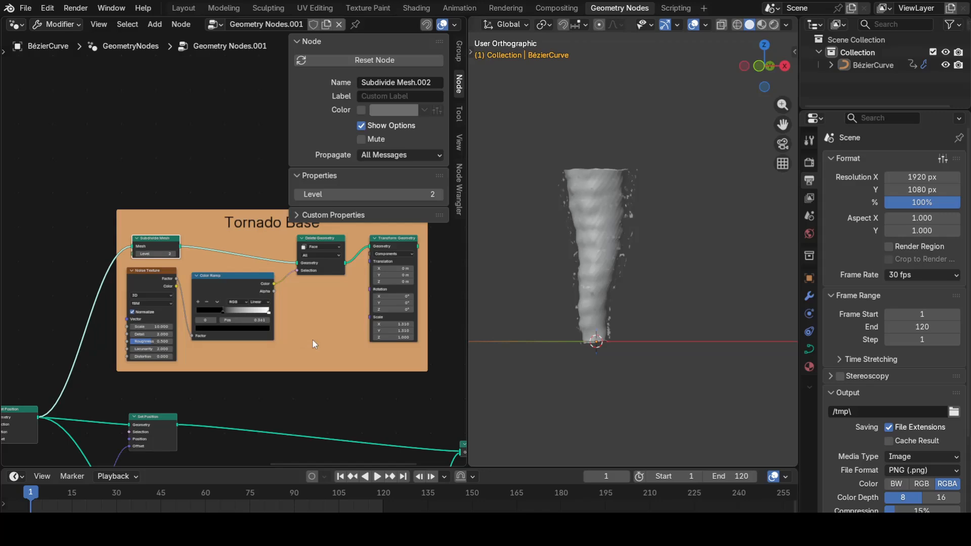
middle_click_drag(352, 415, 180, 370)
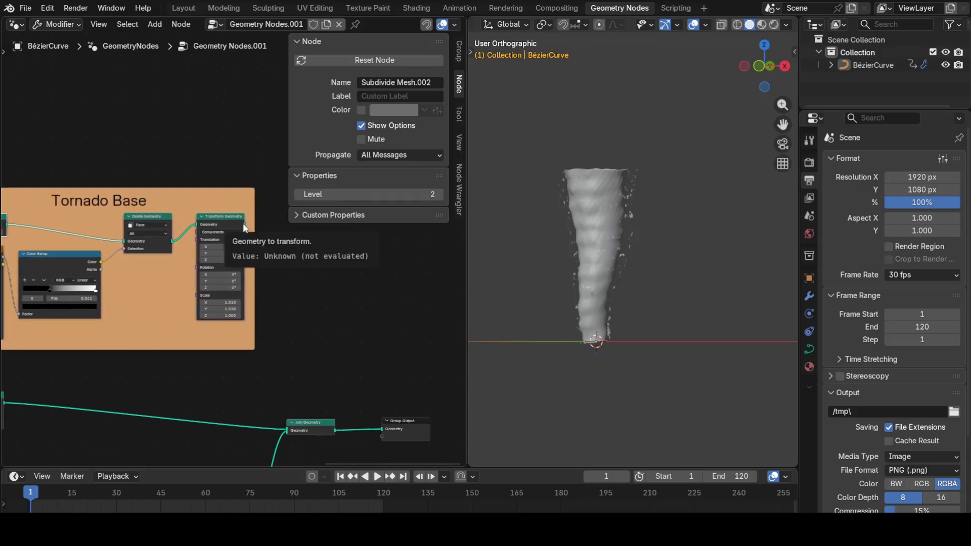
scroll(331, 405, "down", 1)
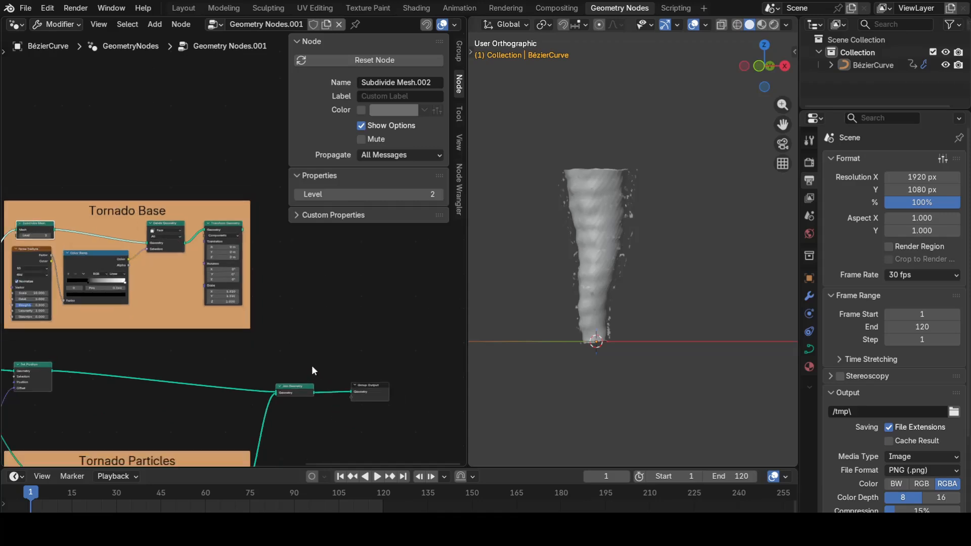
left_click_drag(302, 365, 350, 418)
key("g")
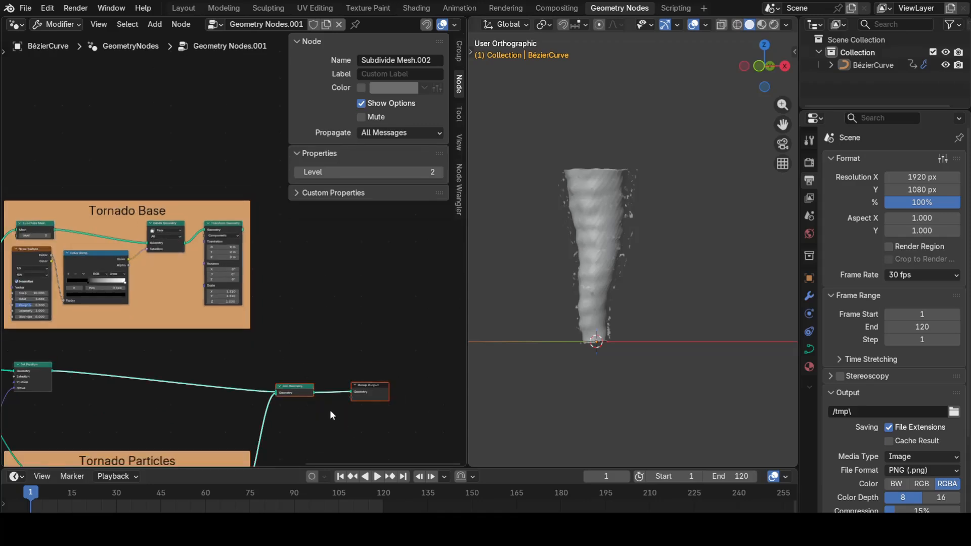
left_click(382, 411)
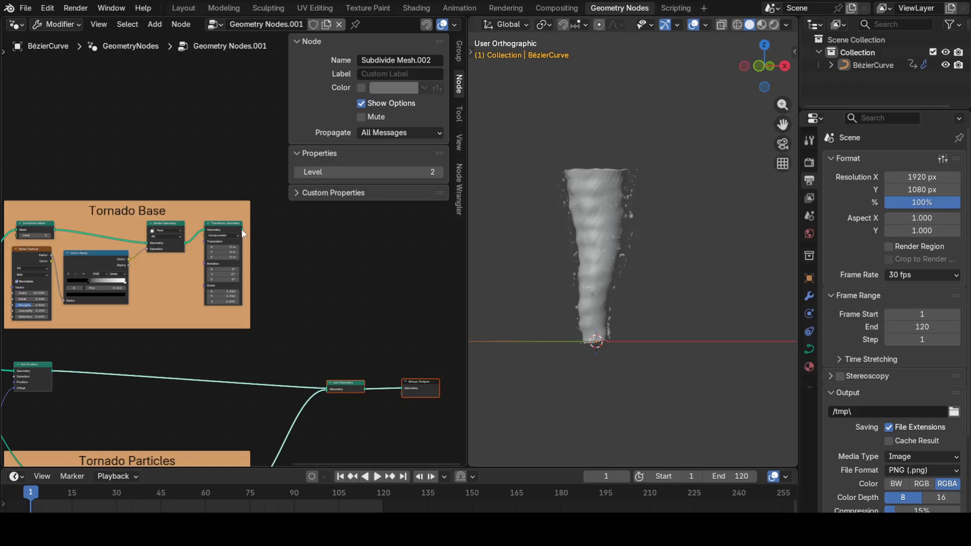
left_click_drag(243, 230, 276, 346)
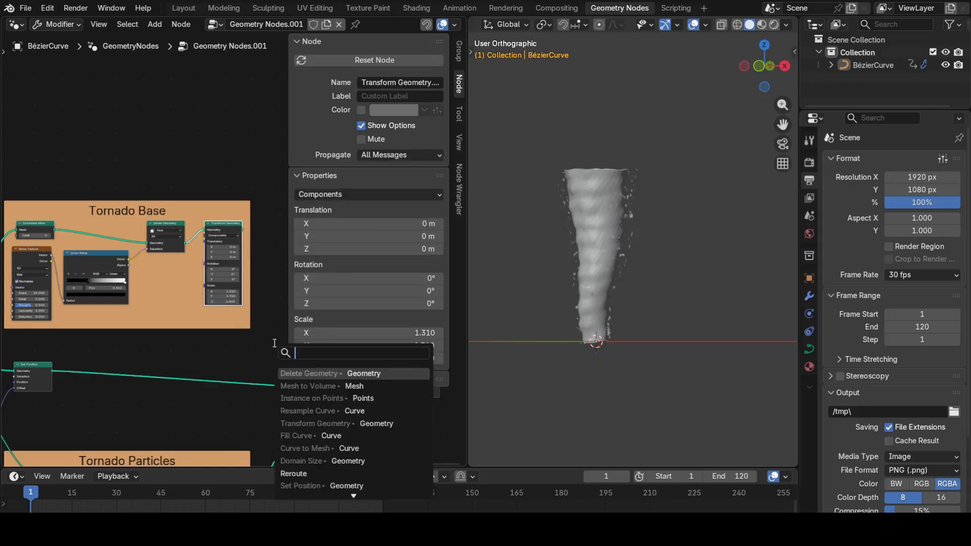
key("Escape")
key("n")
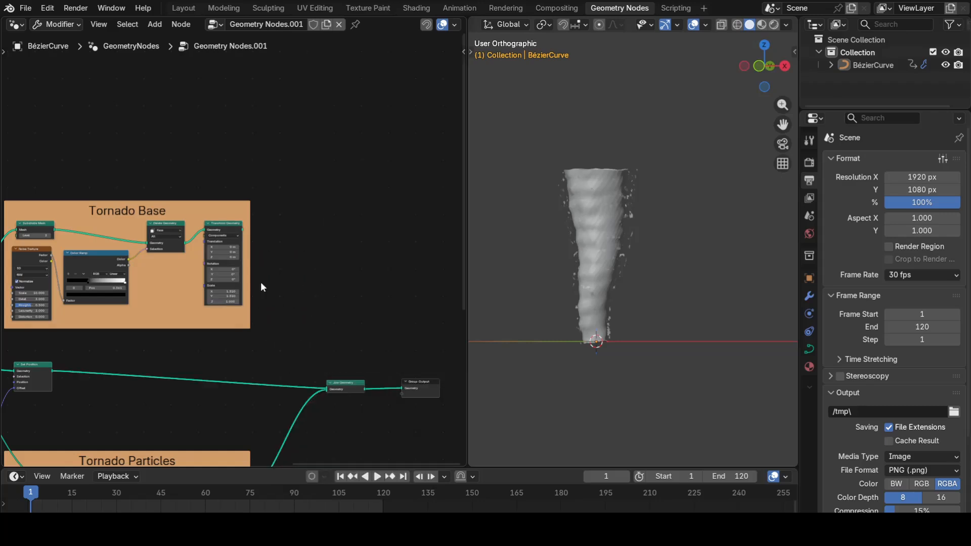
left_click_drag(243, 230, 324, 388)
Set the Tornado Base noise scale to 3 and the Z scale of its Transform Geometry node to 0.170.
scroll(226, 305, "up", 2)
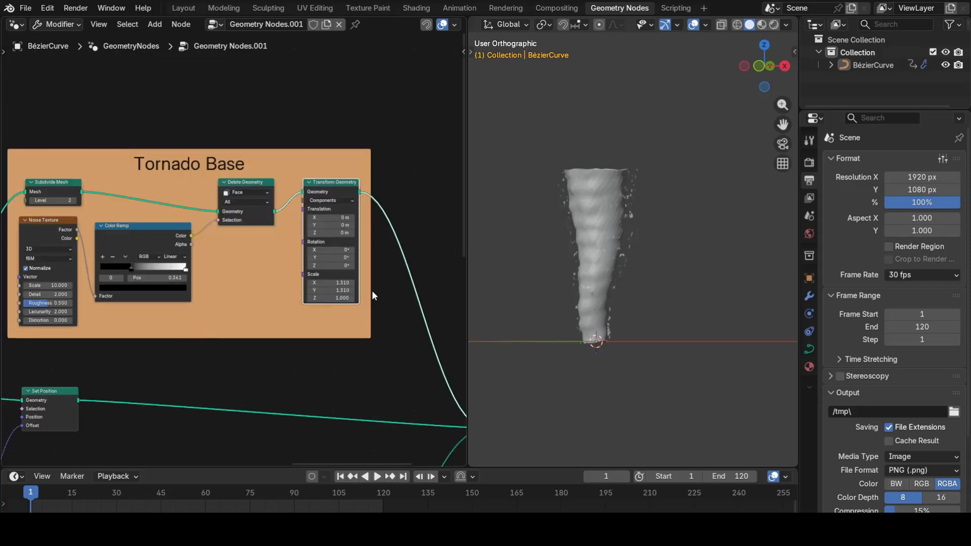
double_click(62, 285)
type("3")
key("Return")
scroll(342, 296, "up", 1)
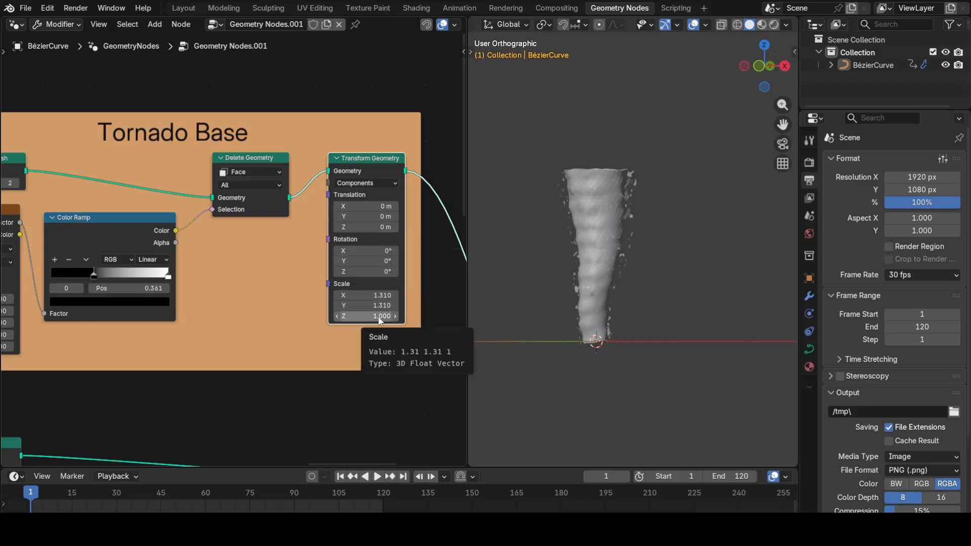
left_click_drag(380, 318, 349, 317)
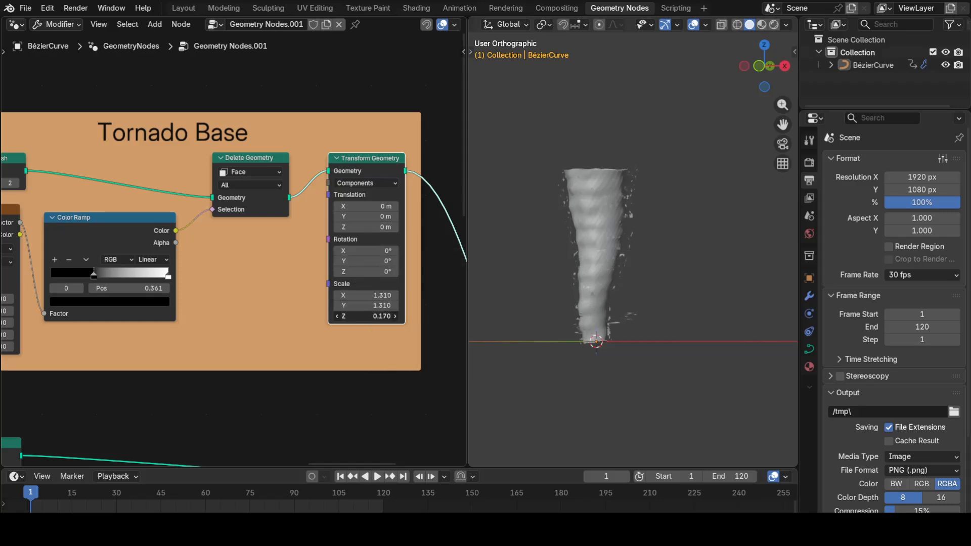
Play back the animation briefly, stop it, and examine the flattened base fragments from an angled view.
key("space")
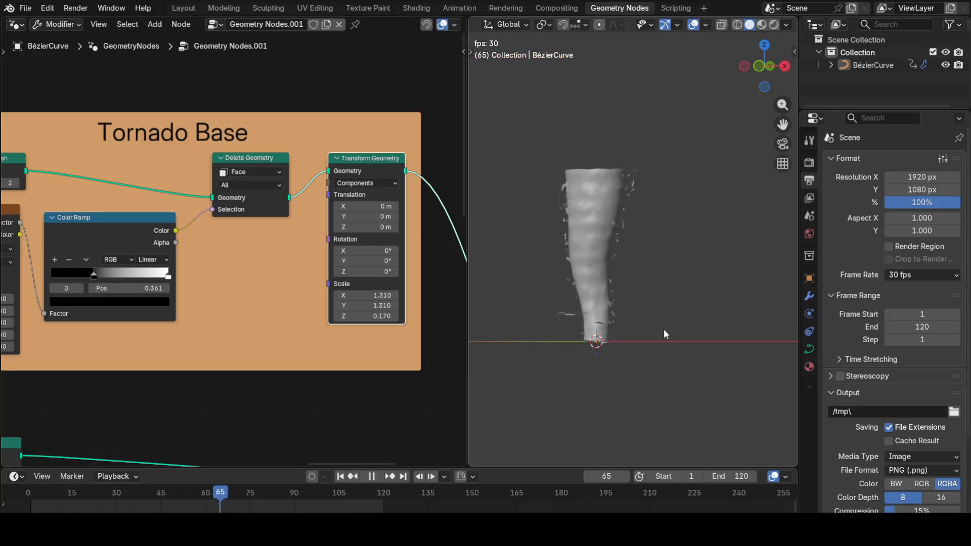
key("space")
mouse_move(663, 329)
middle_mouse_down()
mouse_move(645, 315)
mouse_move(662, 338)
mouse_move(636, 335)
mouse_move(658, 324)
middle_mouse_up()
scroll(635, 329, "up", 2)
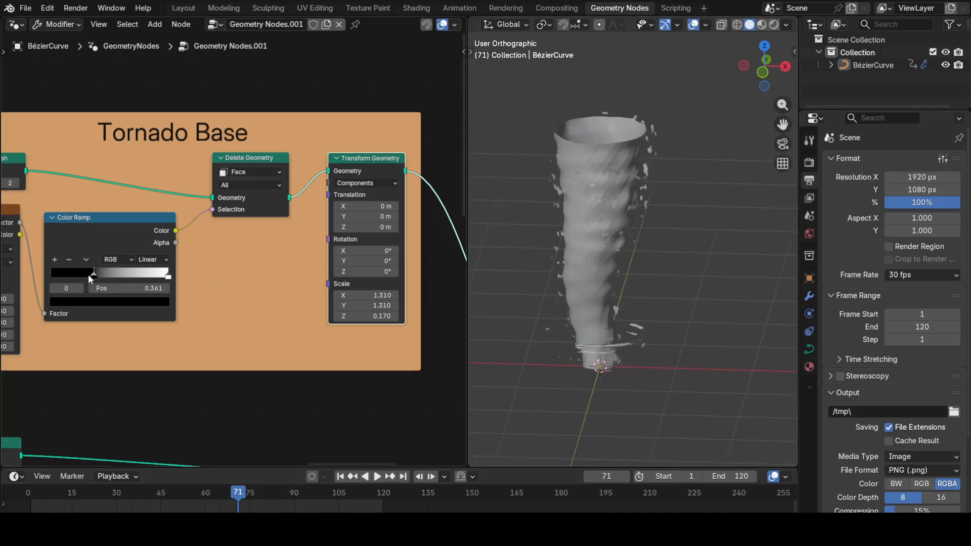
Move the Tornado Base color ramp's black stop to 0.446 and play back the animation briefly to check the fragments.
mouse_move(92, 277)
left_mouse_down()
mouse_move(82, 275)
mouse_move(102, 281)
left_mouse_up()
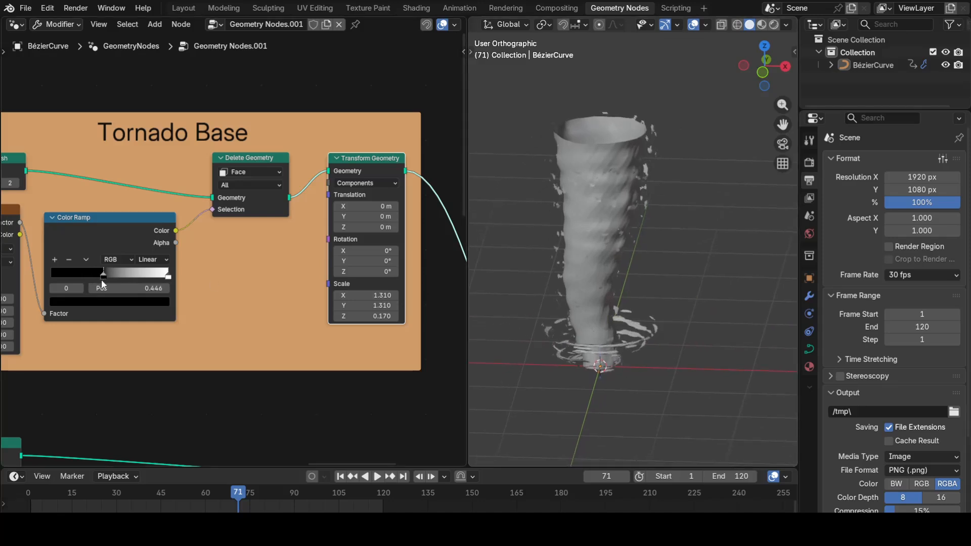
mouse_move(624, 356)
middle_mouse_down()
mouse_move(608, 334)
mouse_move(623, 364)
middle_mouse_up()
key("space")
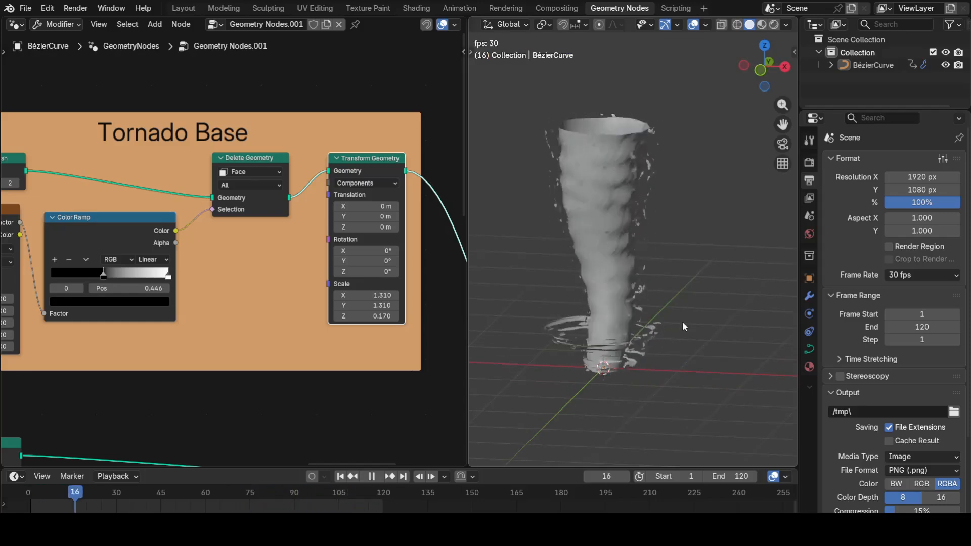
scroll(681, 321, "down", 2)
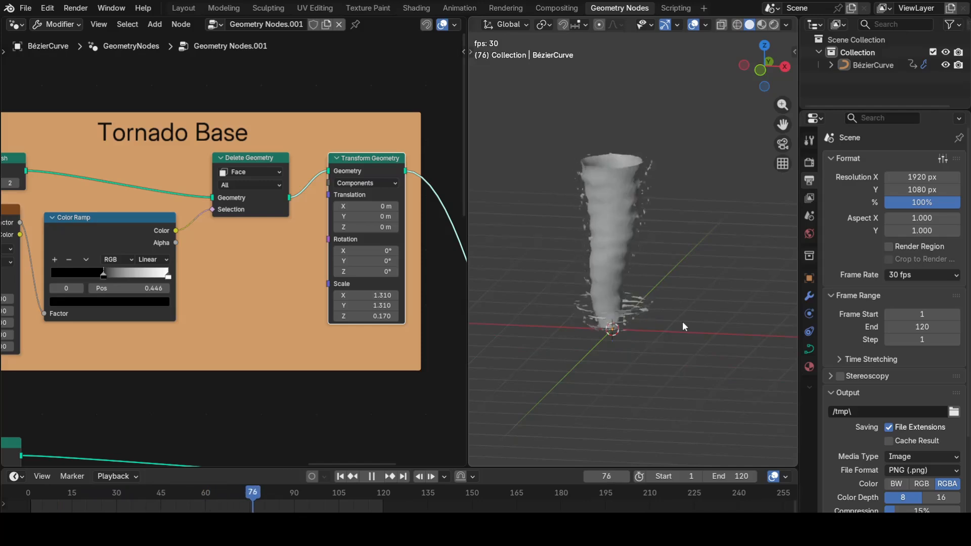
key("space")
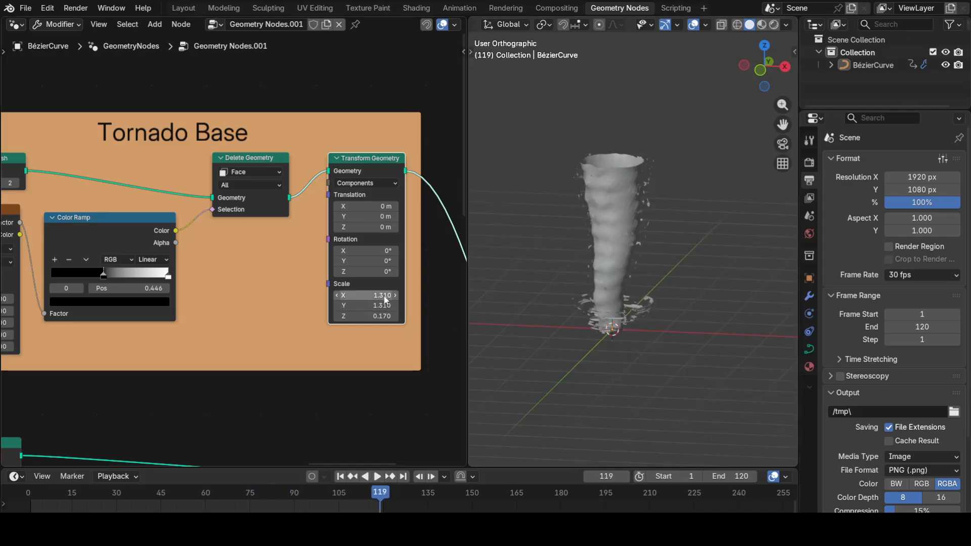
Set the Tornado Base Transform Geometry X and Y scale to 1.030 and its color ramp's black stop position to 0.453.
left_click_drag(383, 295, 369, 296)
key("space")
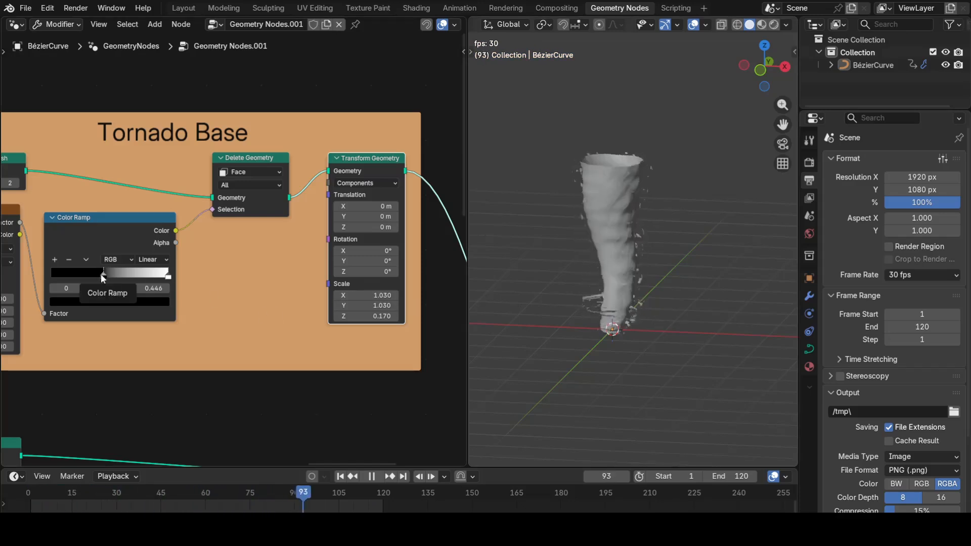
left_click_drag(101, 274, 112, 278)
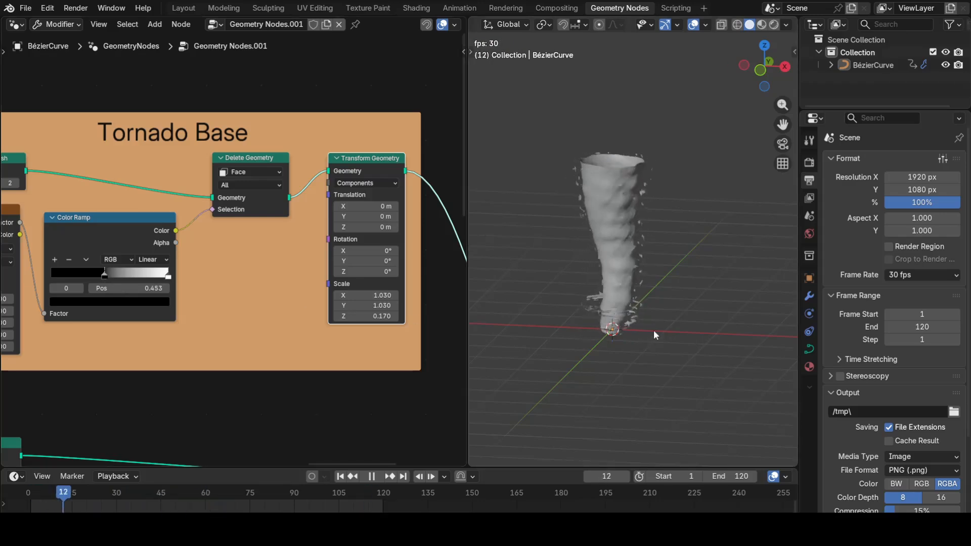
Stop playback, return to frame 1 and examine the base fragments around the tornado's foot from several angles.
middle_click_drag(654, 329, 548, 317)
scroll(657, 328, "up", 3)
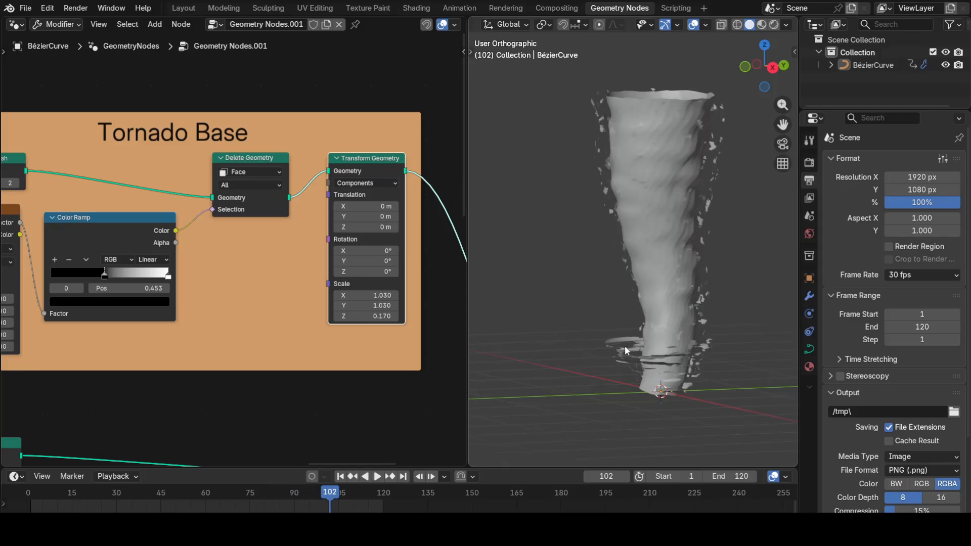
scroll(625, 345, "down", 4)
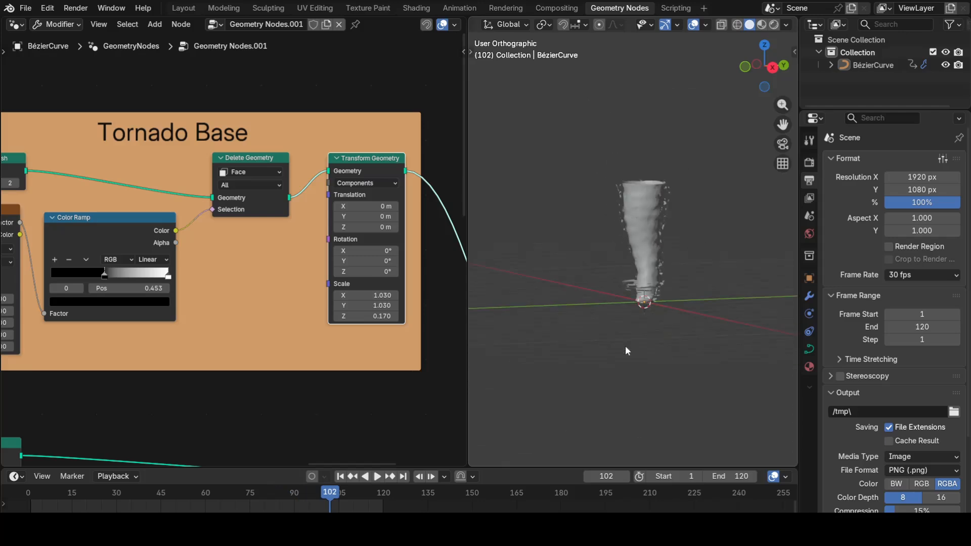
left_click(341, 478)
middle_click_drag(598, 281, 654, 309)
scroll(653, 306, "up", 4)
scroll(641, 338, "up", 2)
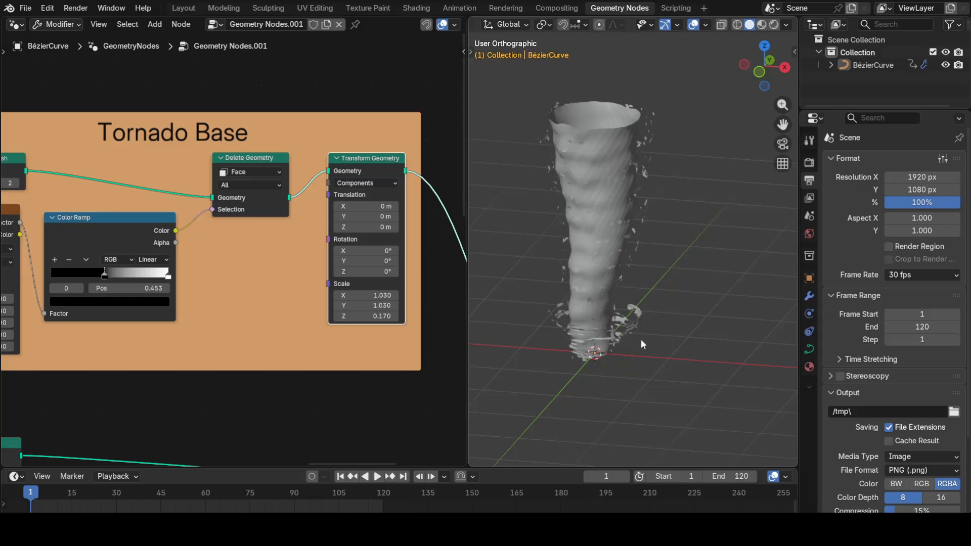
Duplicate the Tornado Base frame with all its nodes and place the copy directly above the original.
scroll(352, 273, "down", 5)
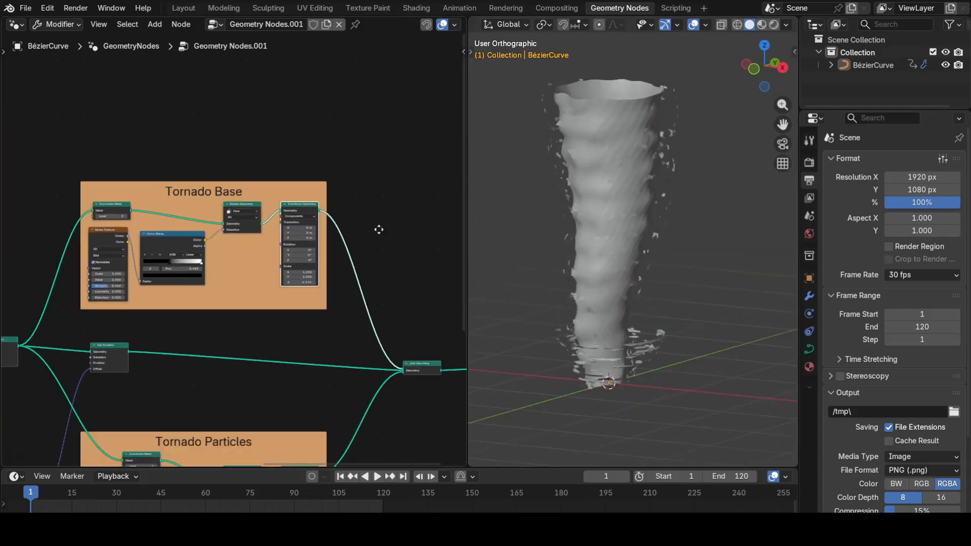
middle_click_drag(379, 228, 407, 337)
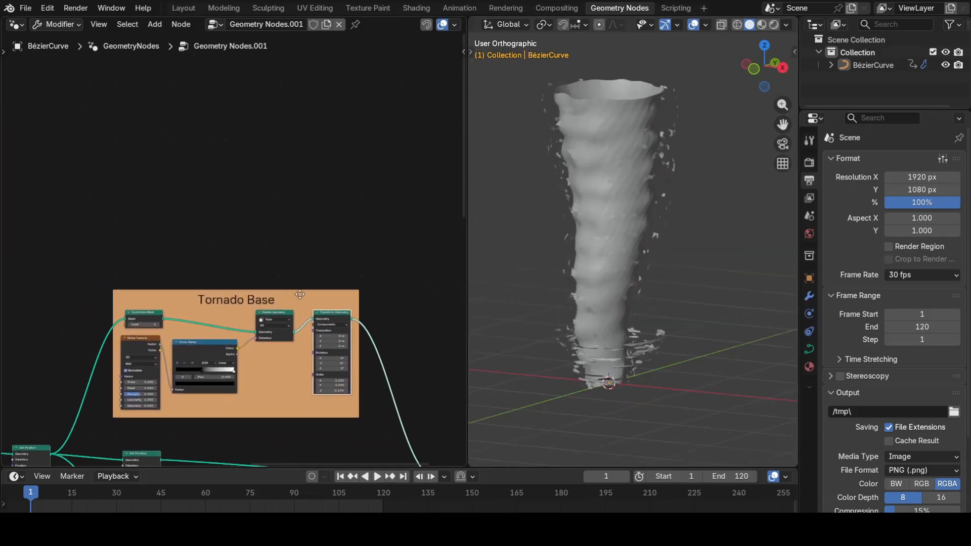
left_click_drag(96, 297, 335, 407)
key("g")
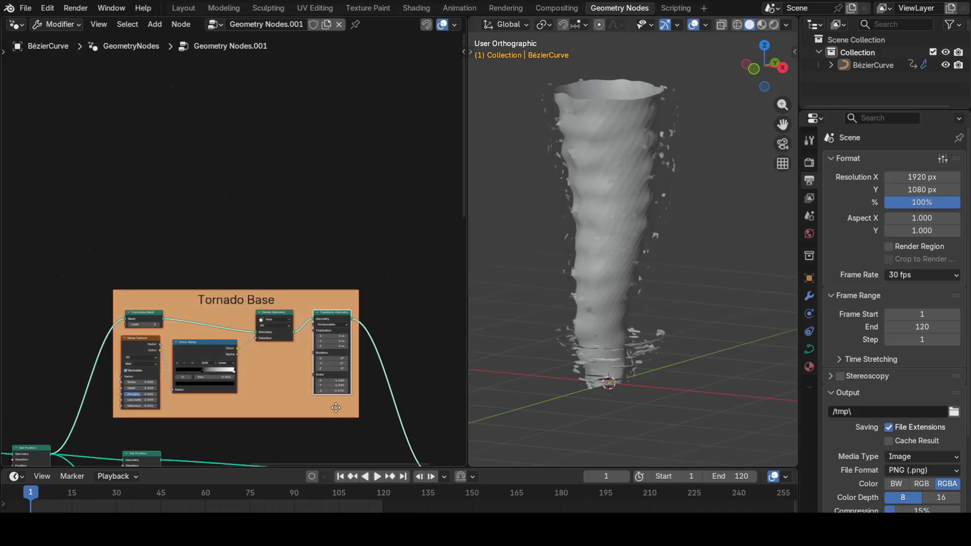
key("shift+d")
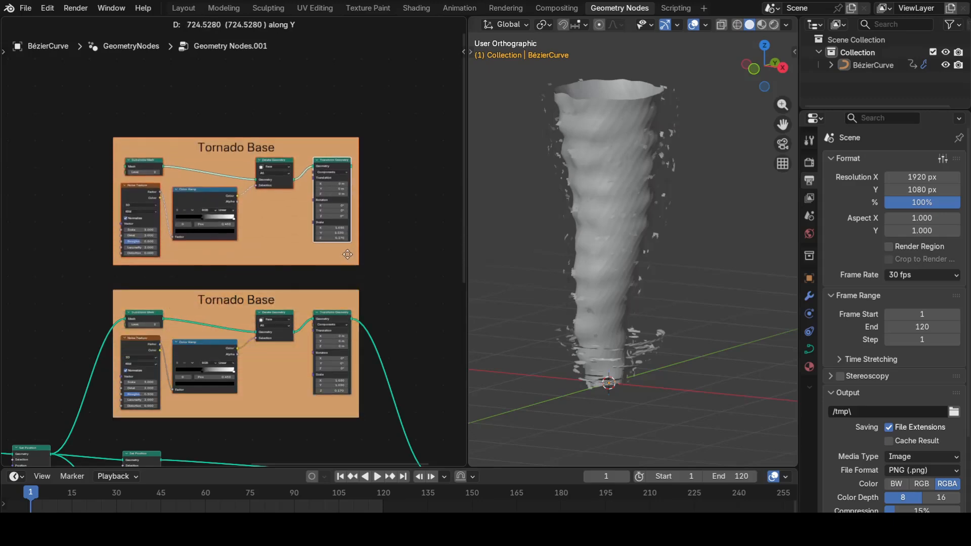
left_click(347, 268)
Relabel the duplicated upper frame Tornado Crown.
key("n")
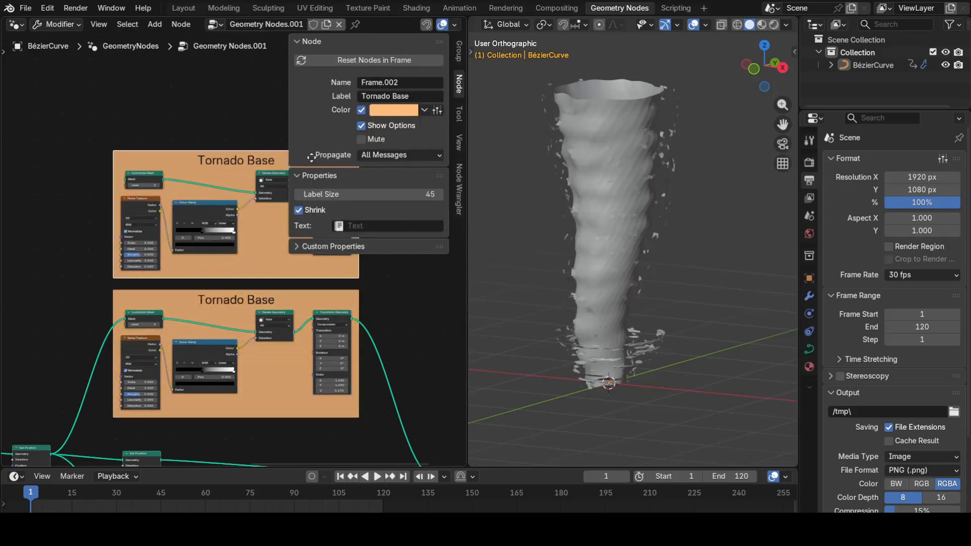
left_click(422, 97)
type("Crown")
key("Return")
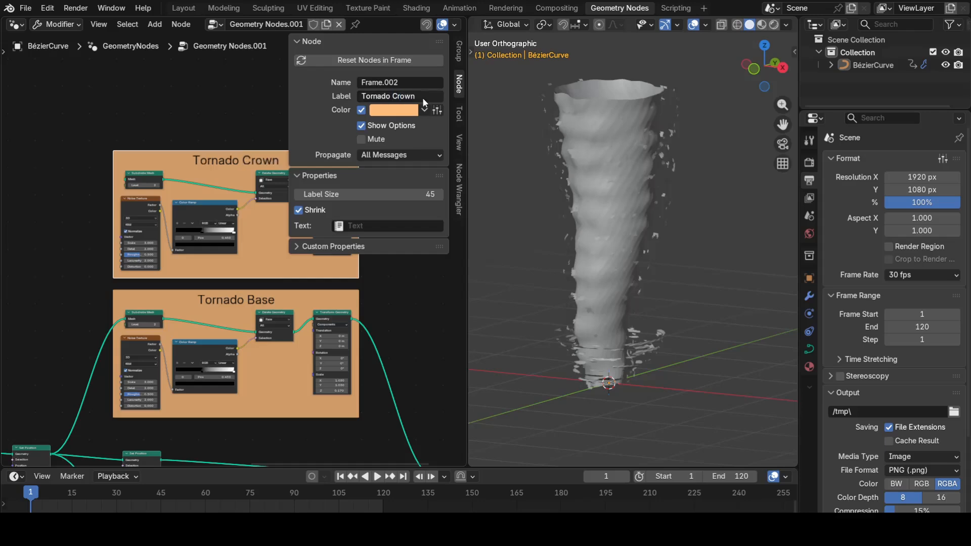
left_click(242, 67)
key("n")
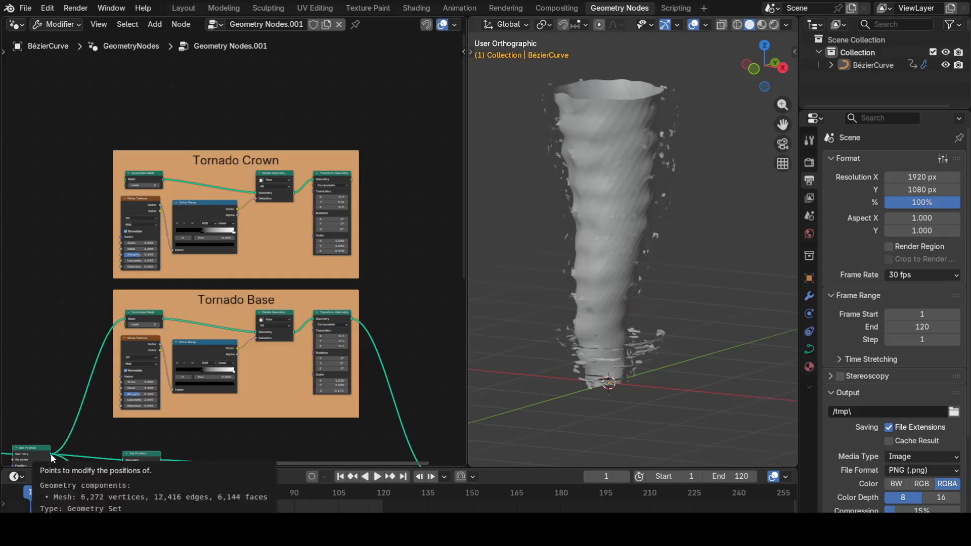
Wire the first Set Position output into the Tornado Crown Subdivide Mesh and the crown's Transform Geometry output into Join Geometry.
left_click_drag(51, 453, 126, 180)
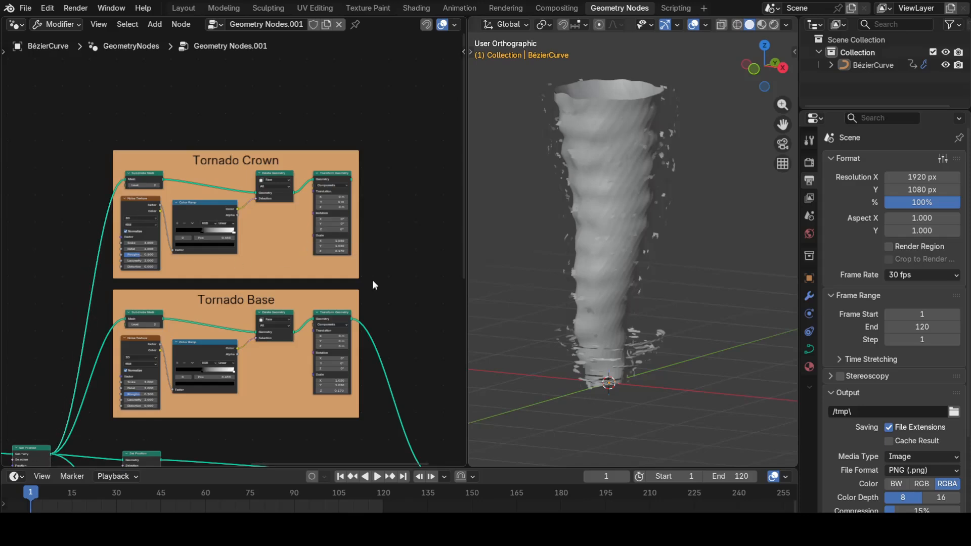
middle_click_drag(374, 286, 274, 239)
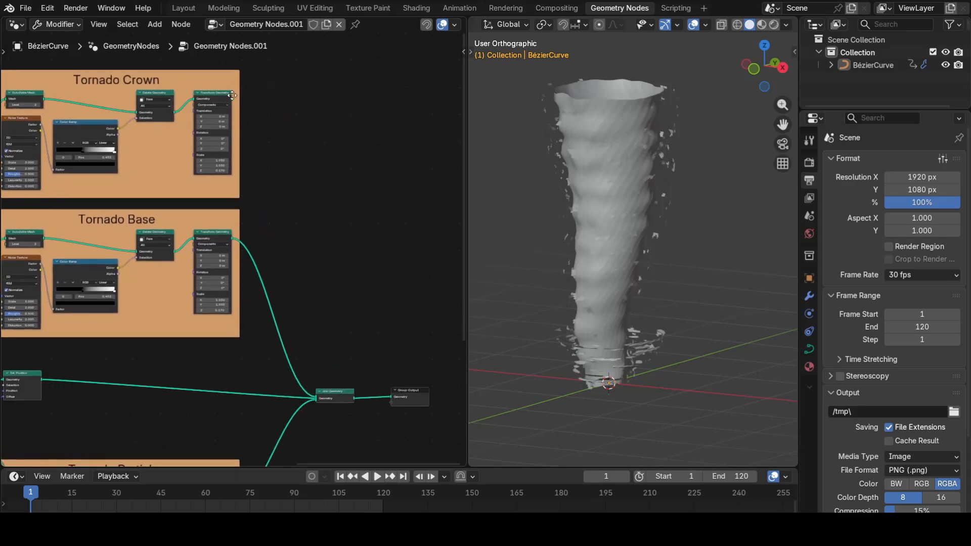
left_click_drag(233, 101, 317, 397)
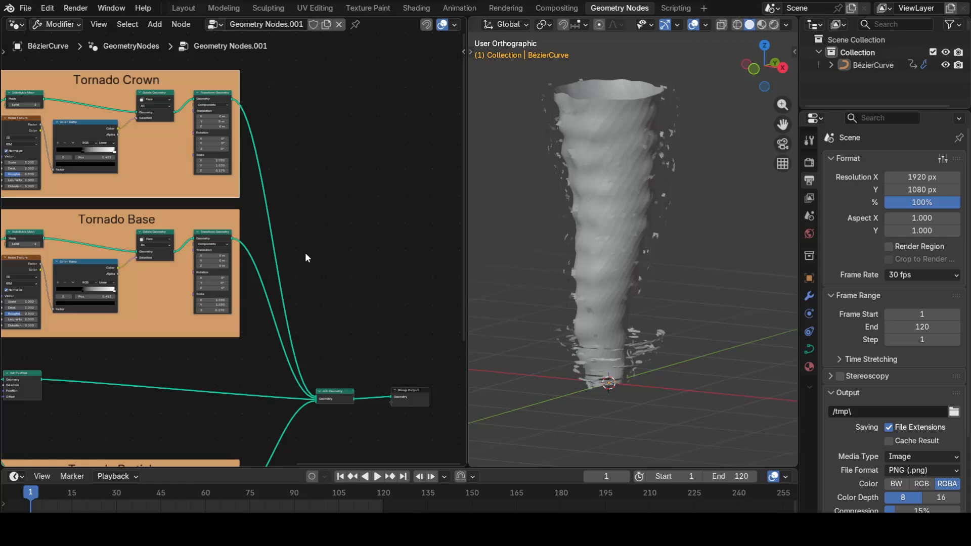
Set the Tornado Crown Transform Geometry Z translation to 3.2 m and its X and Y scale to 2.330.
middle_click_drag(305, 253, 391, 366)
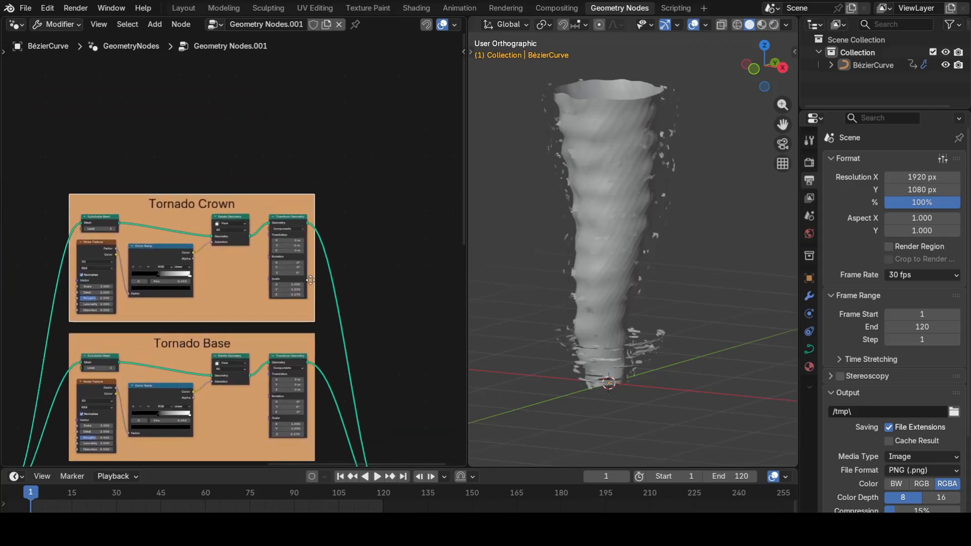
scroll(309, 280, "up", 5)
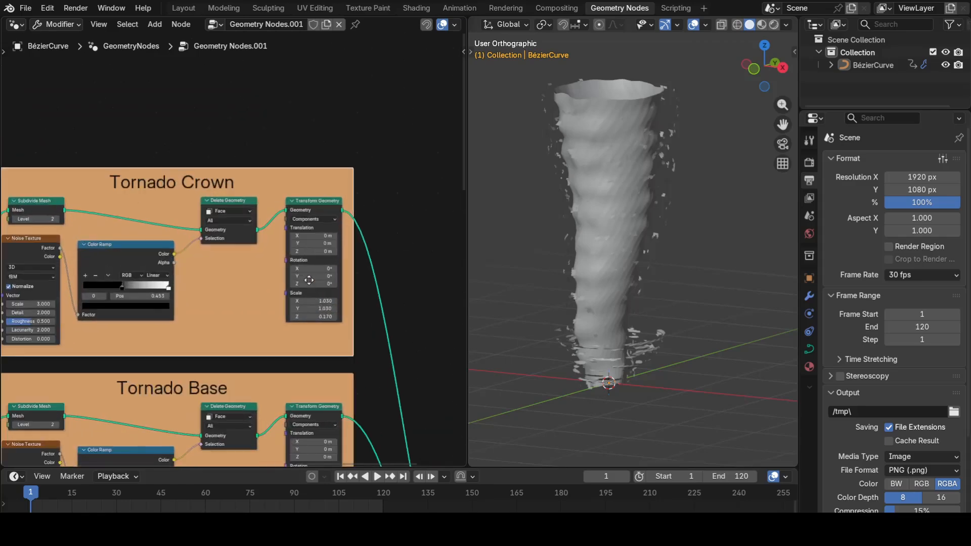
middle_click_drag(416, 382, 357, 391)
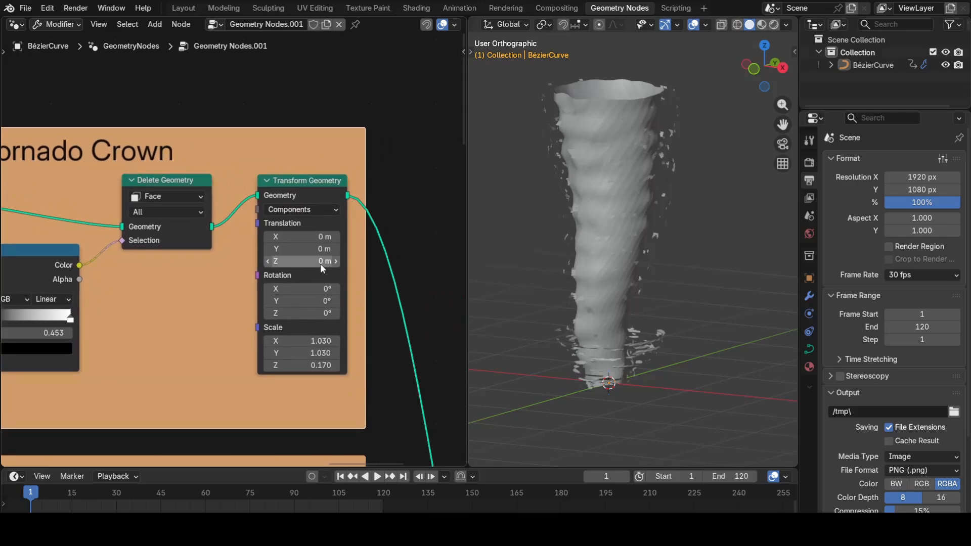
left_click_drag(320, 263, 349, 263)
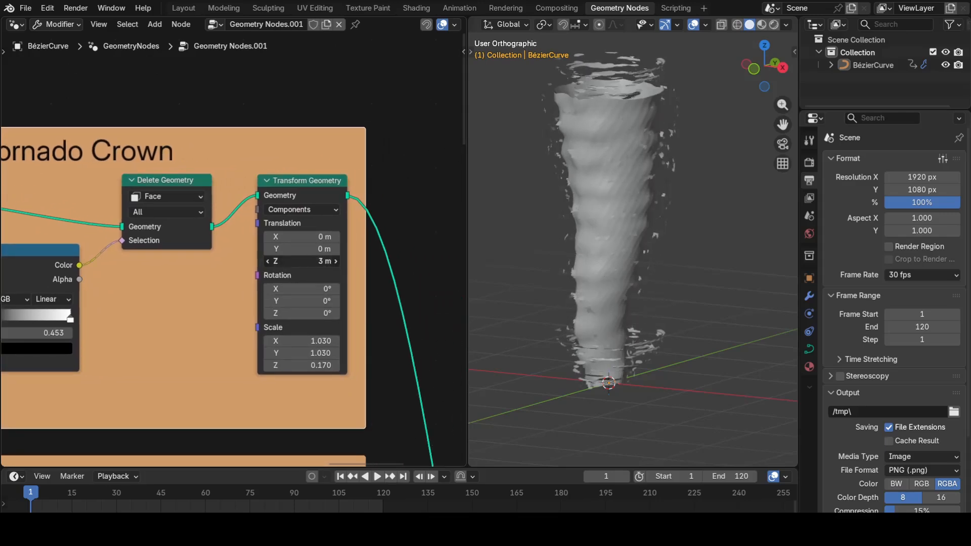
middle_click_drag(584, 263, 615, 186)
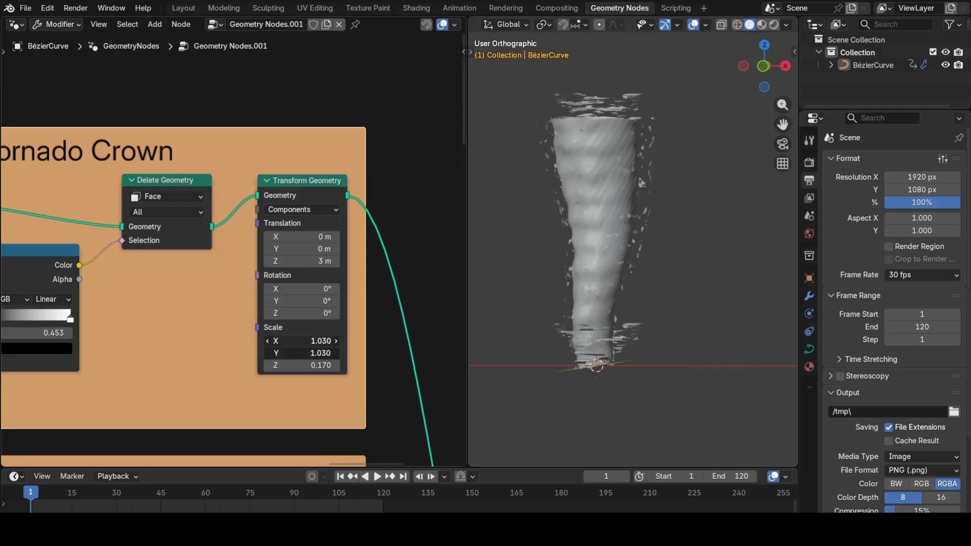
left_click_drag(302, 347, 347, 347)
left_click_drag(347, 347, 362, 346)
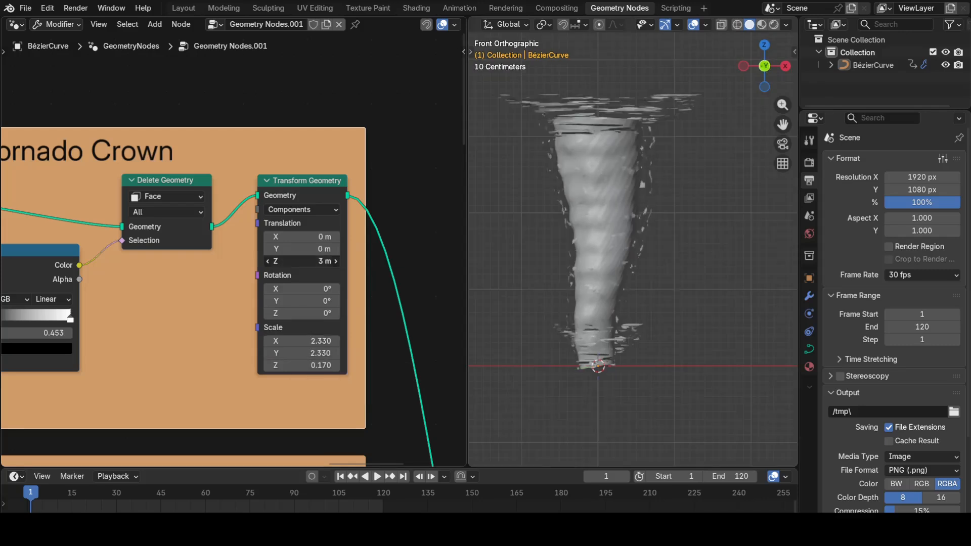
left_click_drag(302, 262, 311, 261)
Play back the animation from an angled view to examine the crown fragments, stop it and return to frame 1.
middle_click_drag(496, 234, 581, 234)
scroll(541, 214, "down", 4)
scroll(645, 247, "up", 2)
key("space")
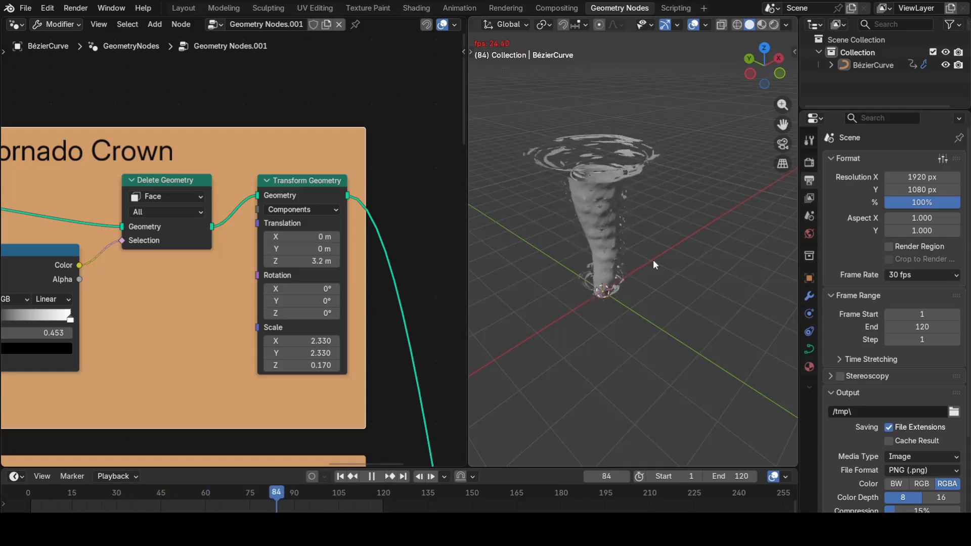
key("space")
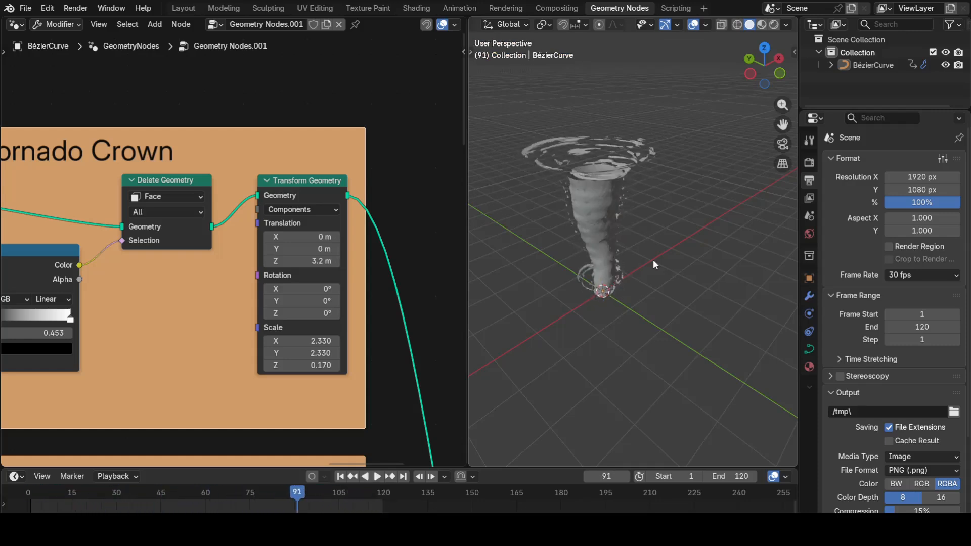
left_click(344, 477)
Set the Tornado Crown Subdivide Mesh level to 1.
middle_click_drag(220, 370, 460, 387)
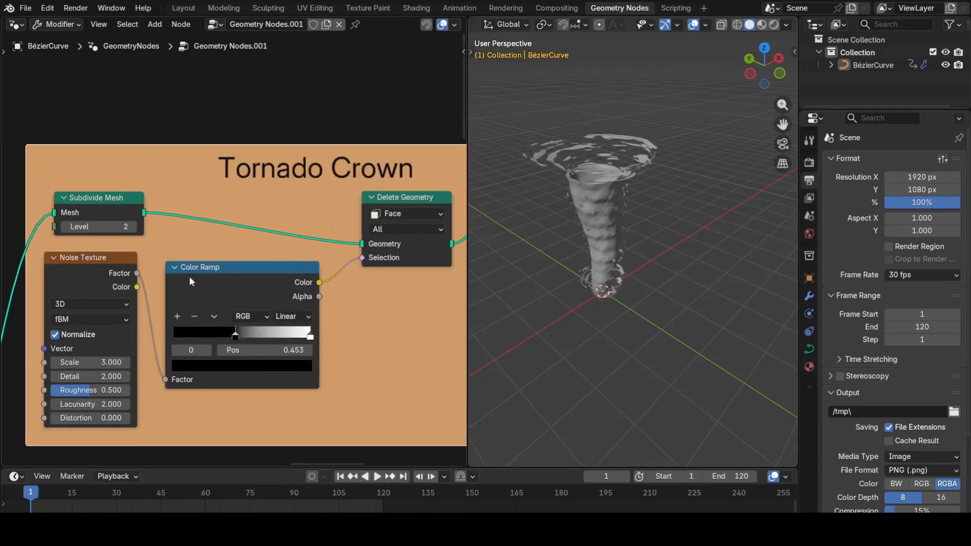
left_click(63, 229)
middle_click_drag(256, 417, 308, 284)
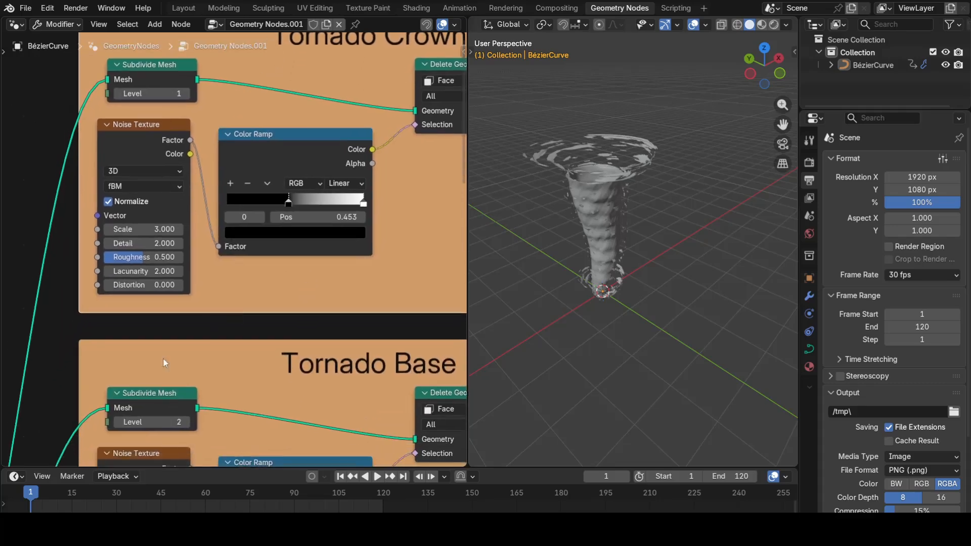
middle_click_drag(432, 285, 284, 330)
Play back the whole tornado animation, check it from the front, stop it and return to frame 1.
key("space")
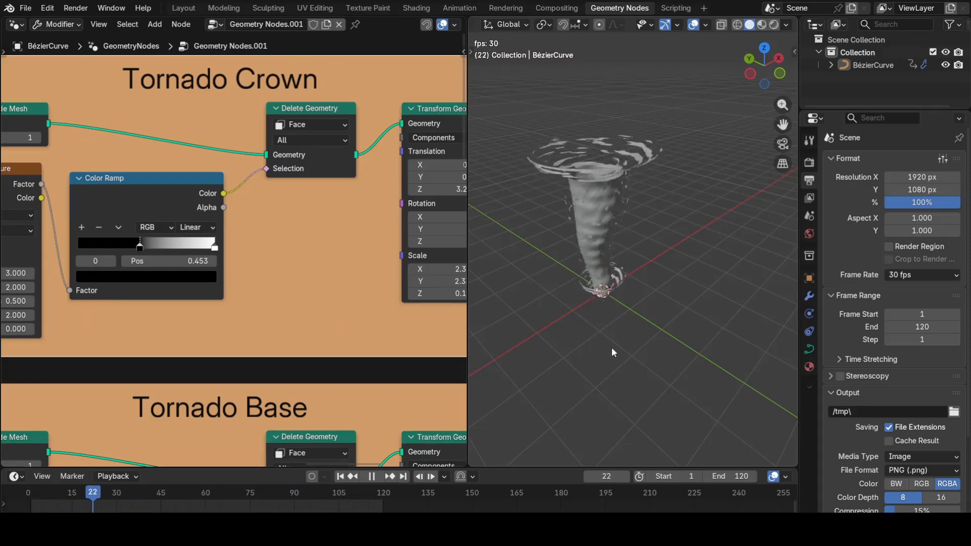
key("KP_1")
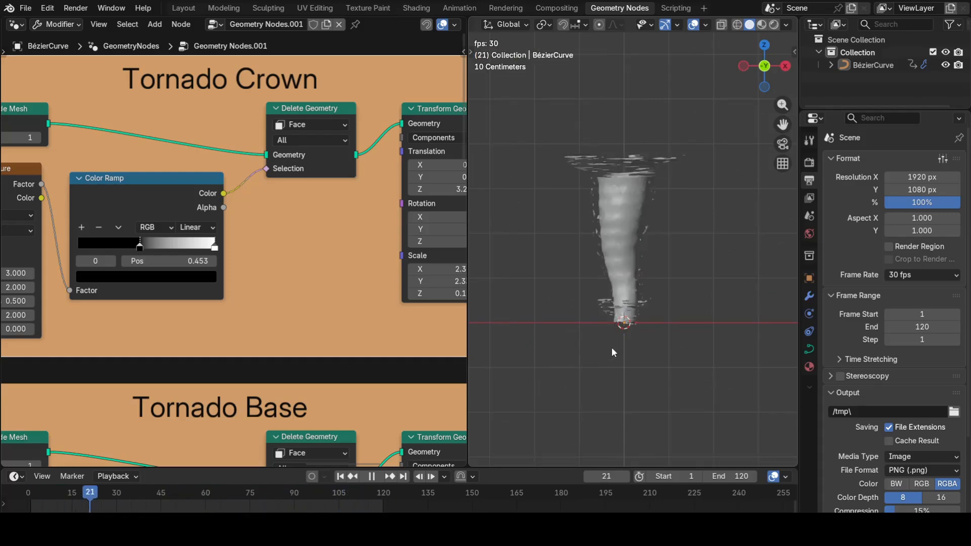
left_click(372, 476)
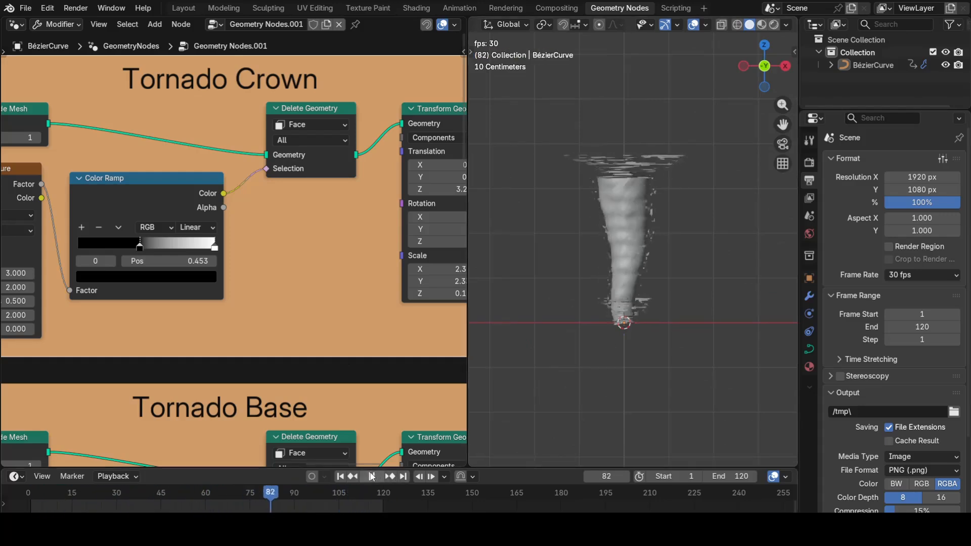
left_click(340, 477)
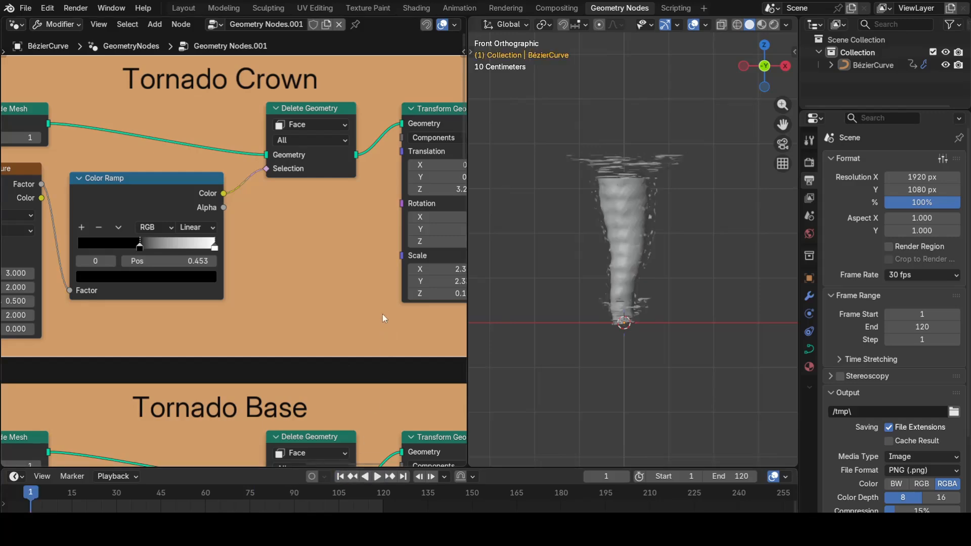